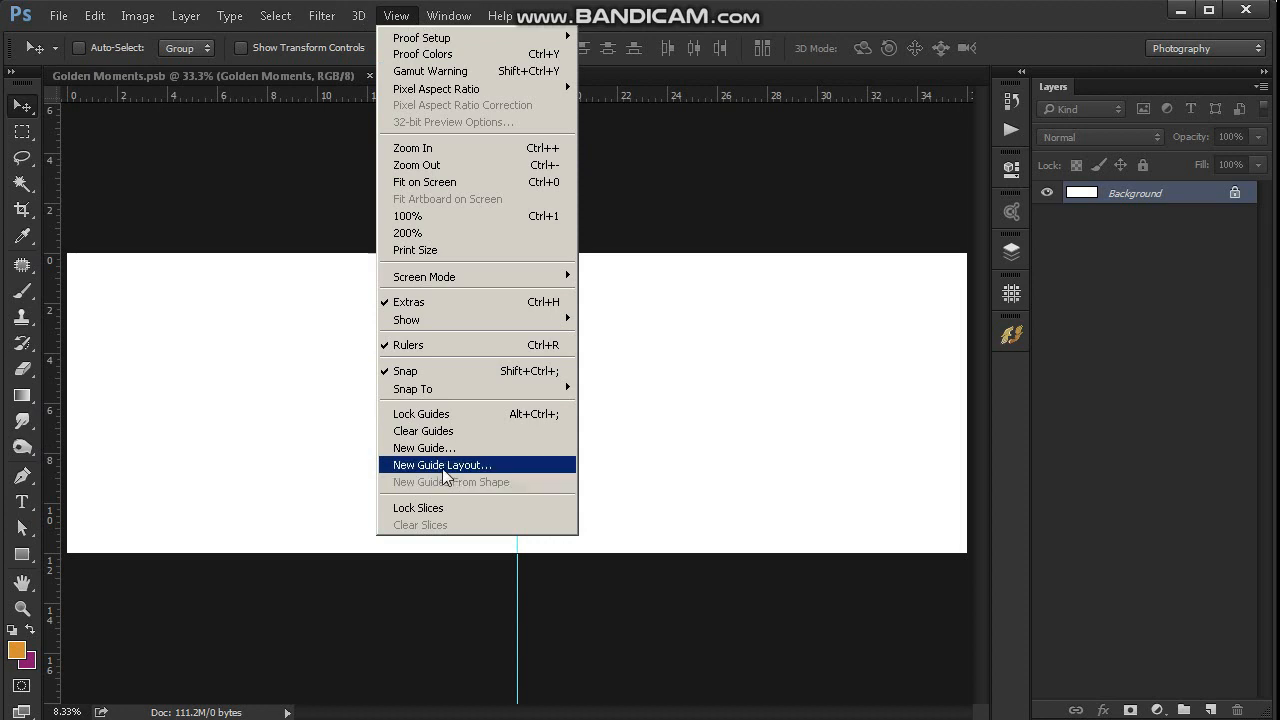
Start a new guide layout without columns, enable margins and set the top margin to 0.5 in.
left_click(442, 465)
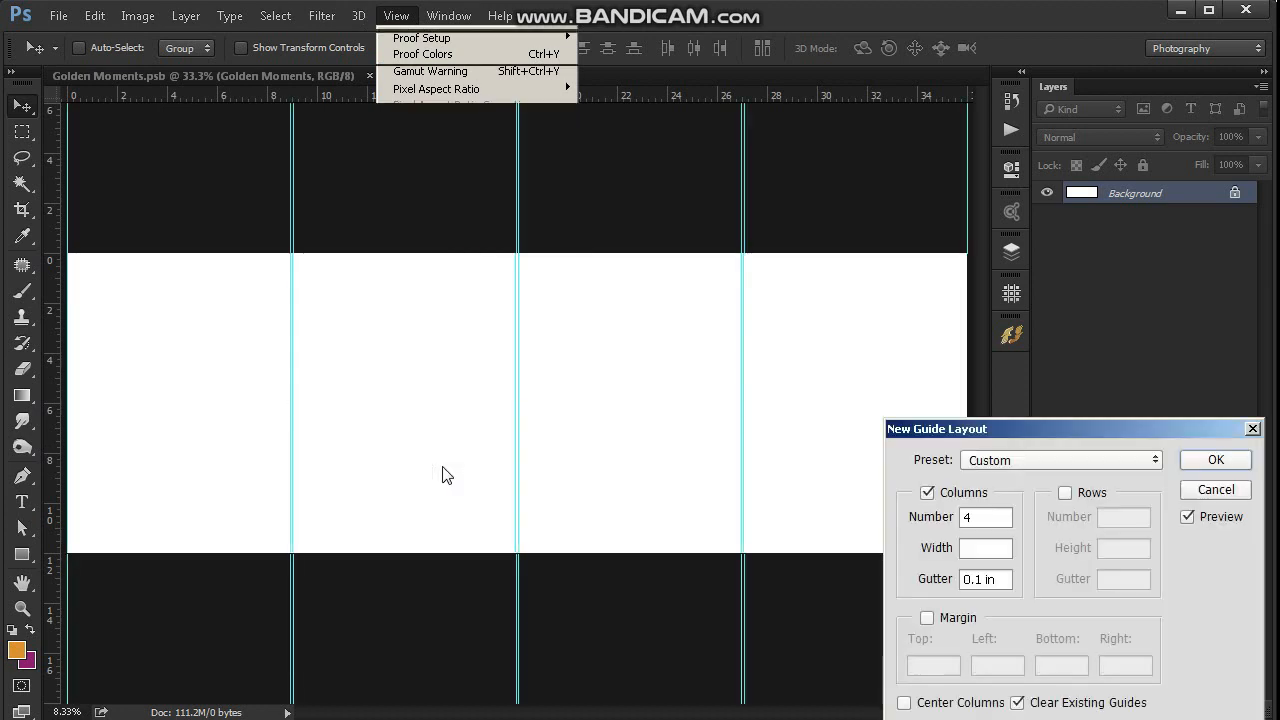
left_click(957, 500)
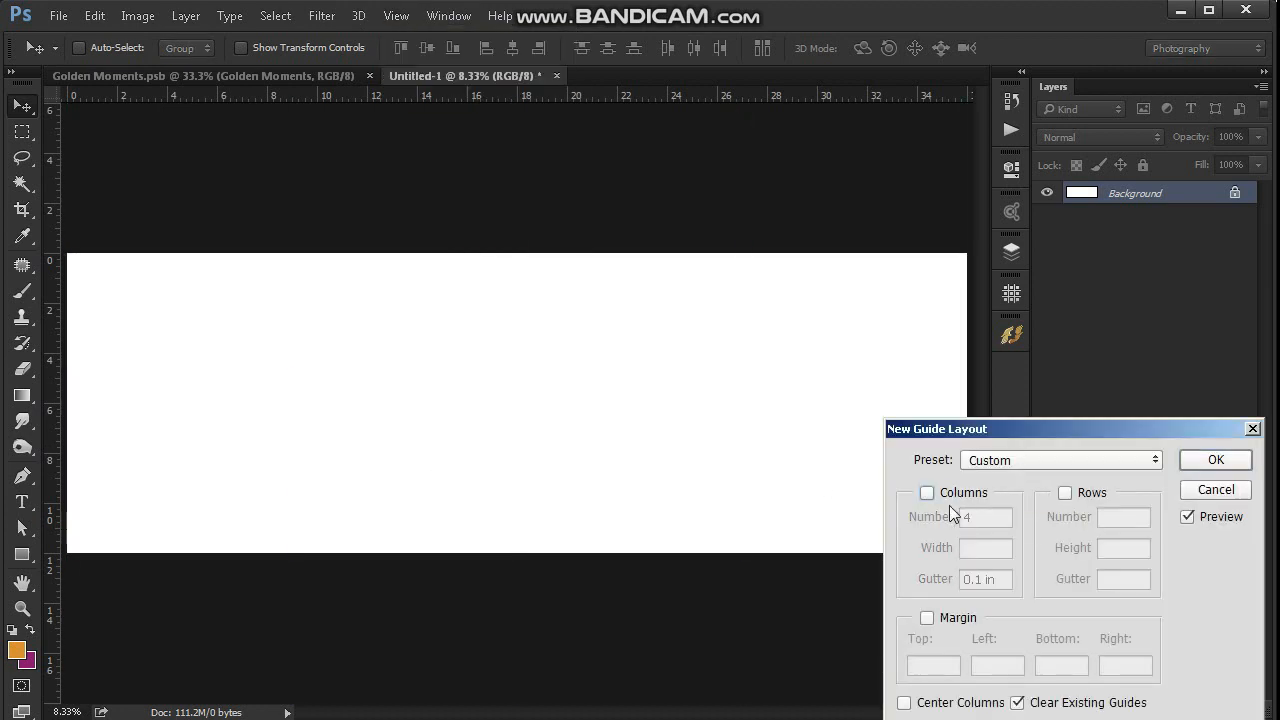
left_click(927, 618)
left_click(931, 666)
type("05.in")
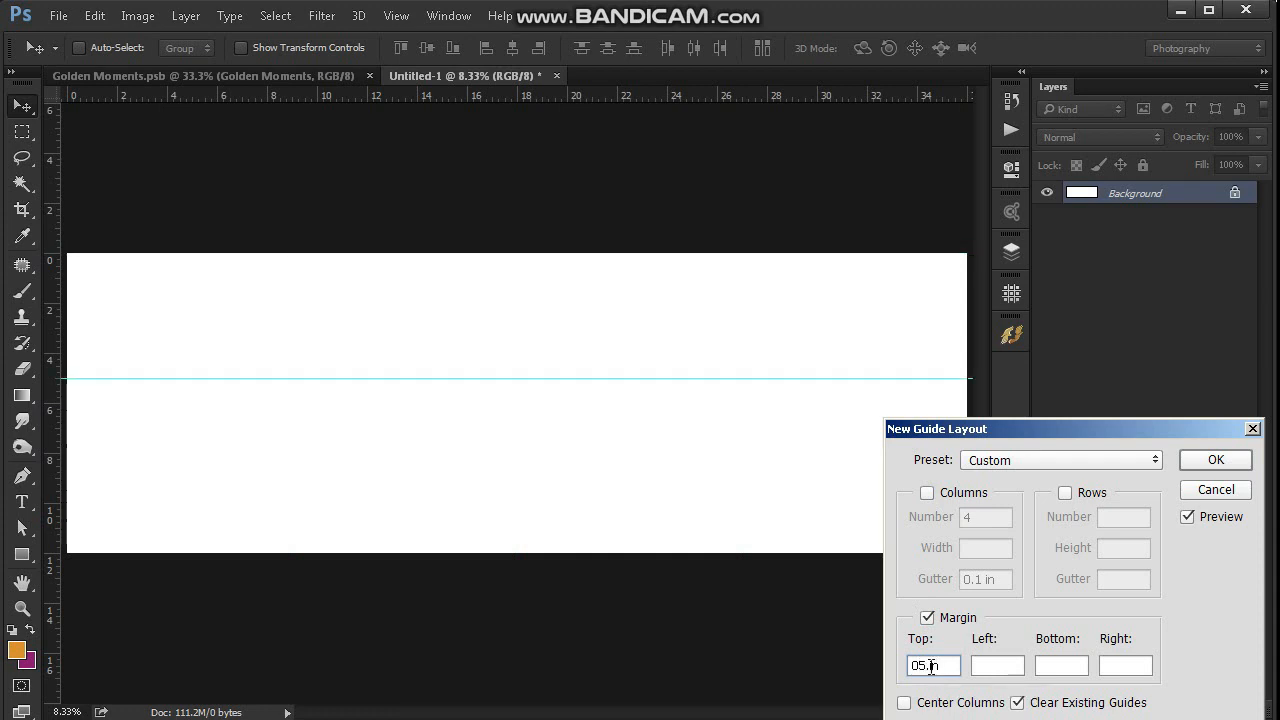
key("Tab")
key("shift+Tab")
type("0.")
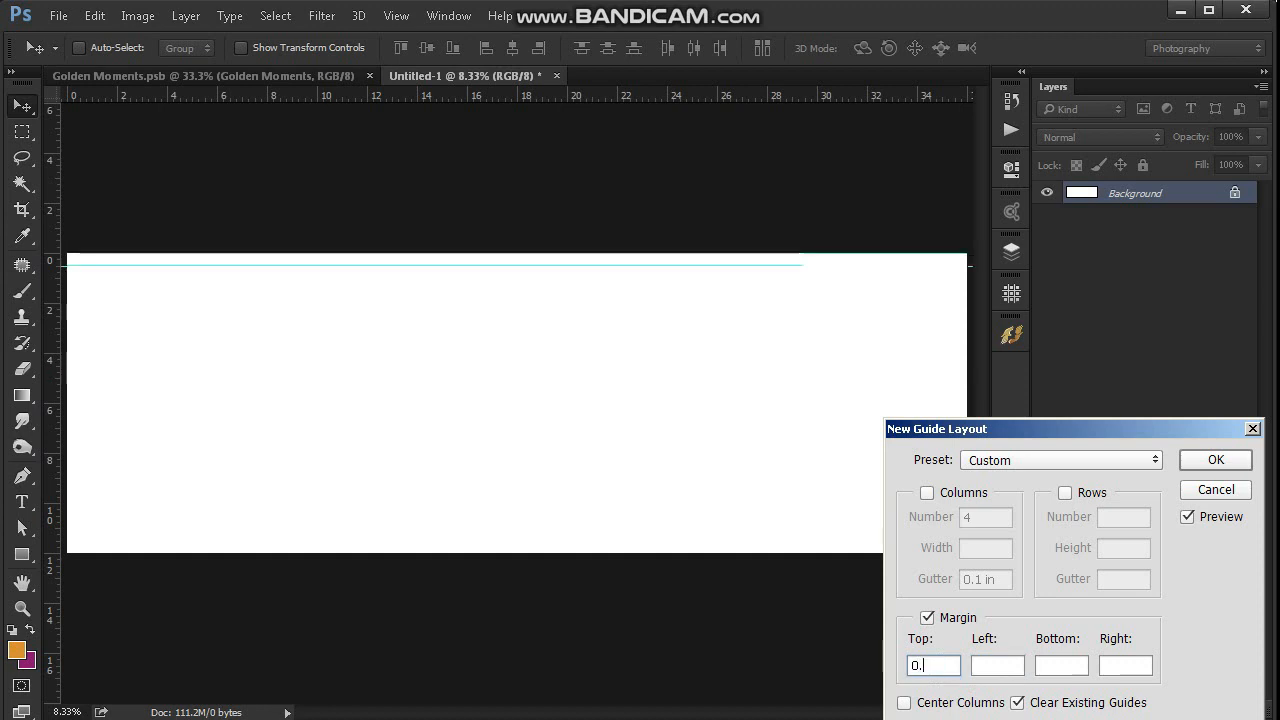
type("5 in")
key("Tab")
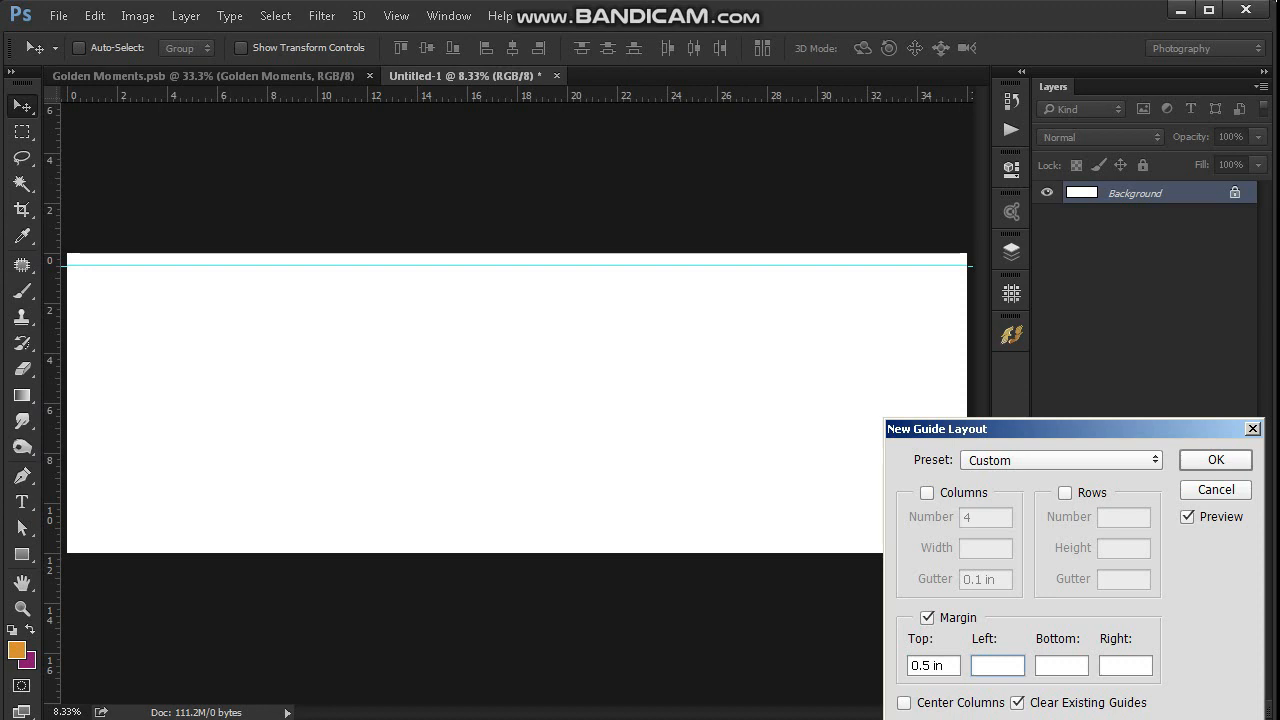
Set the left, bottom and right guide margins to 0.5 in, and add a vertical guide at the page centre.
type("0.5 in")
key("Tab")
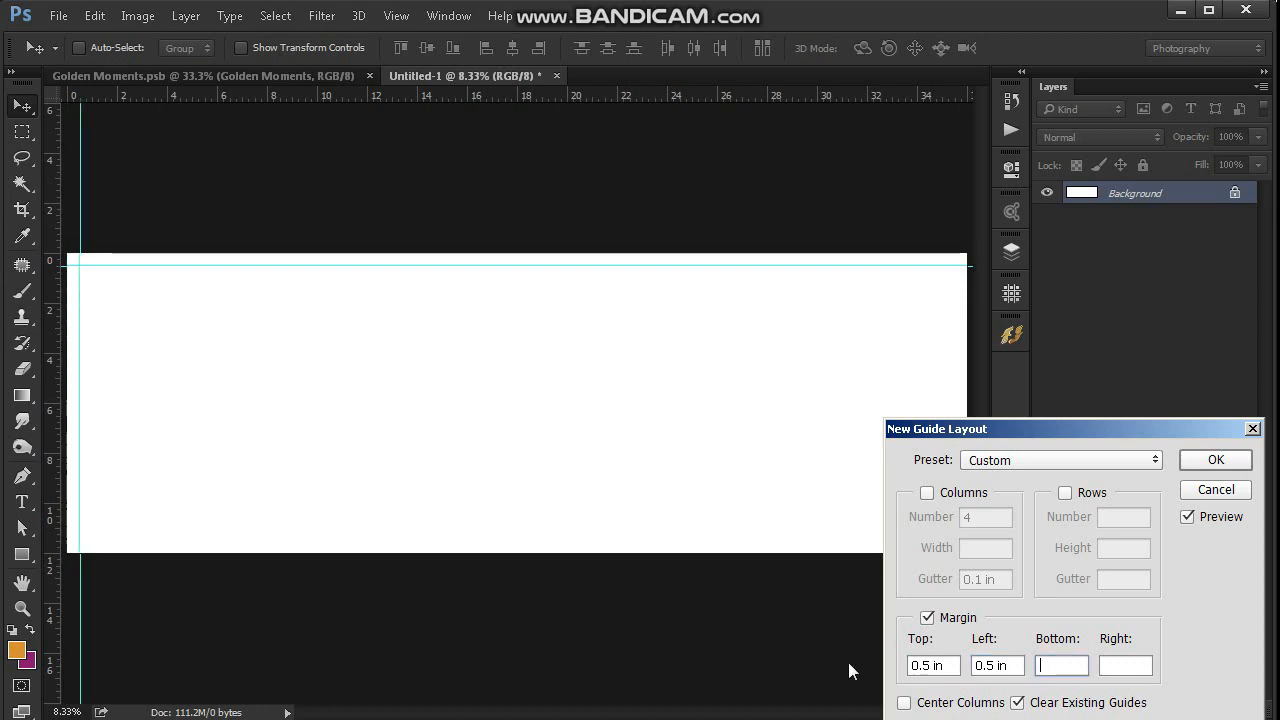
type("0.5")
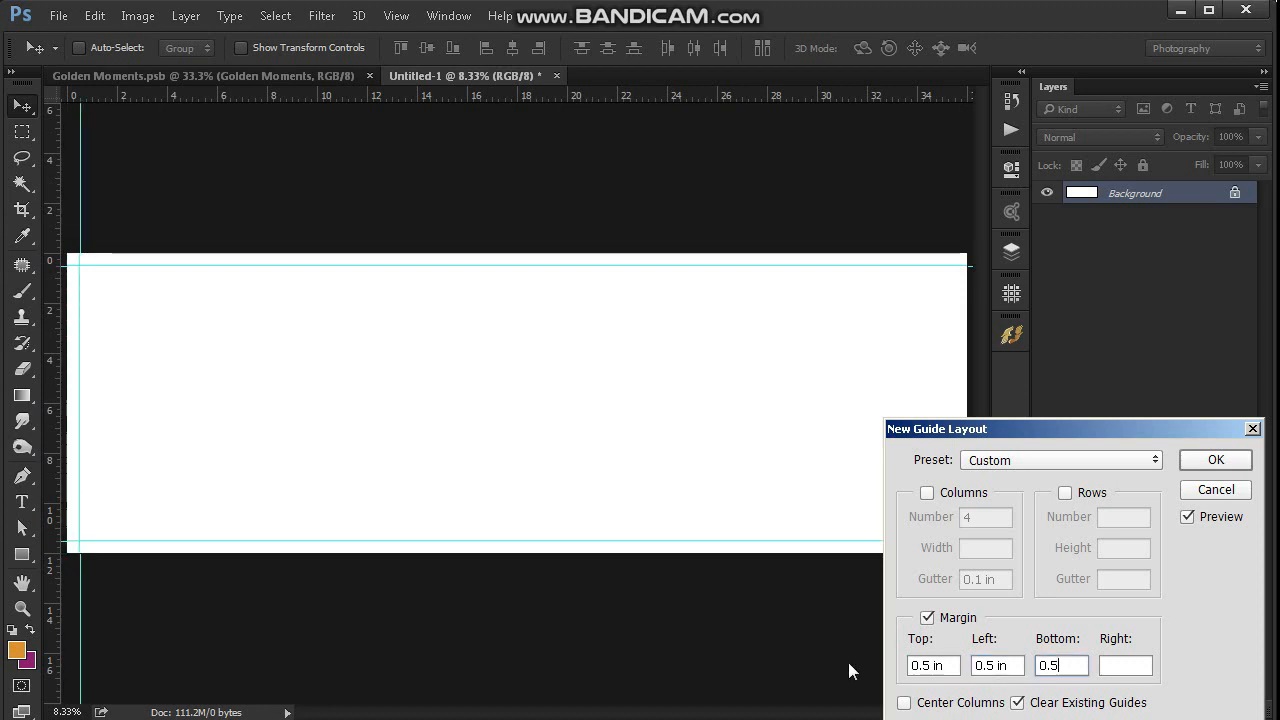
type("in")
key("Tab")
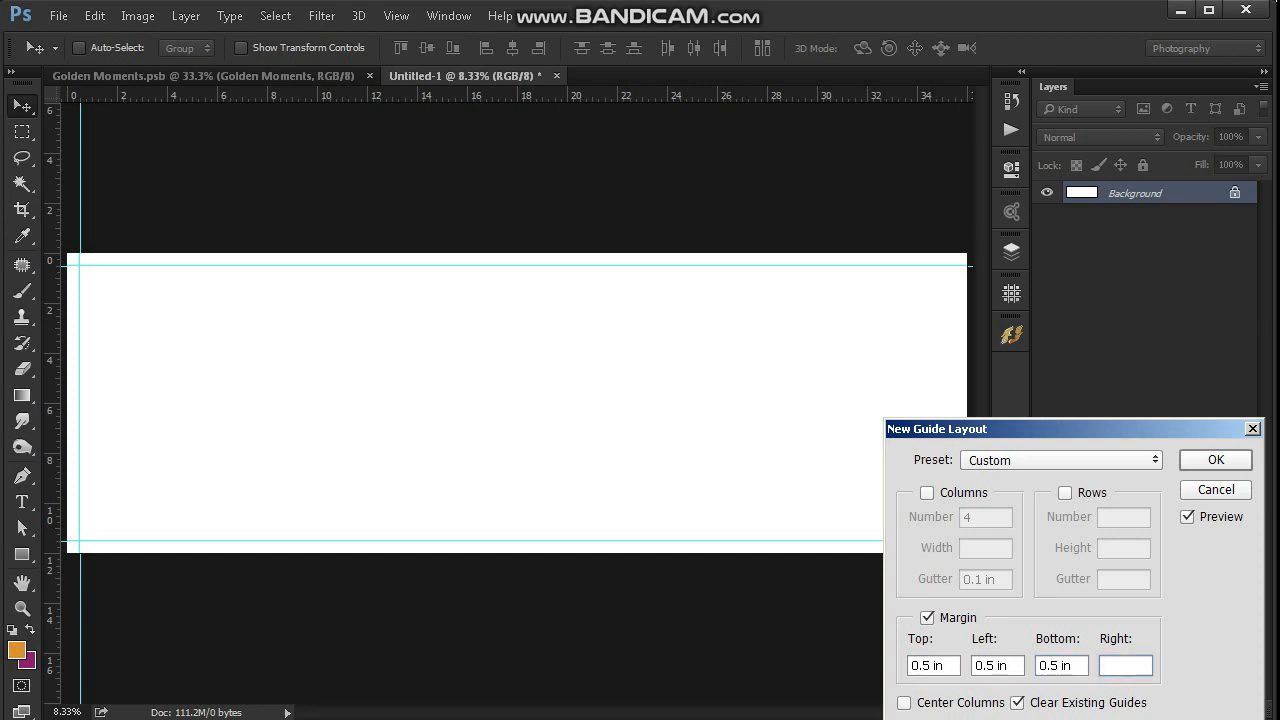
type("0.")
type("5in")
left_click(1214, 462)
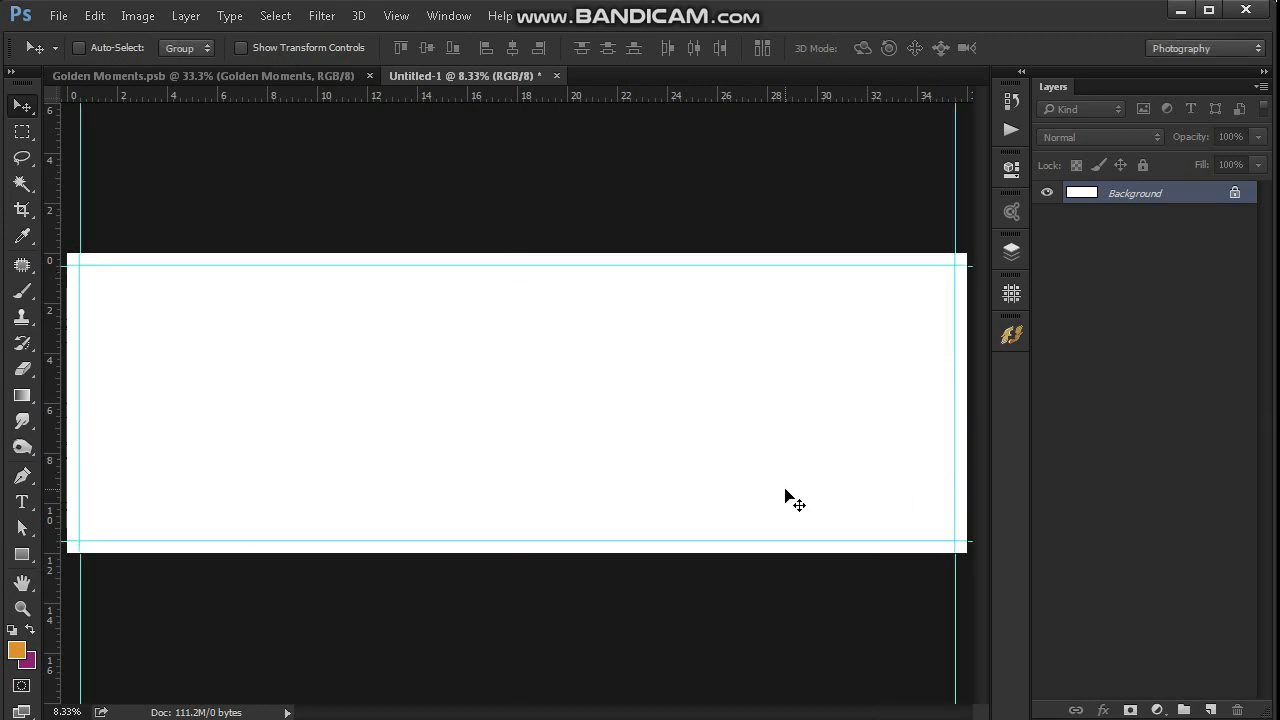
left_click_drag(50, 425, 518, 425)
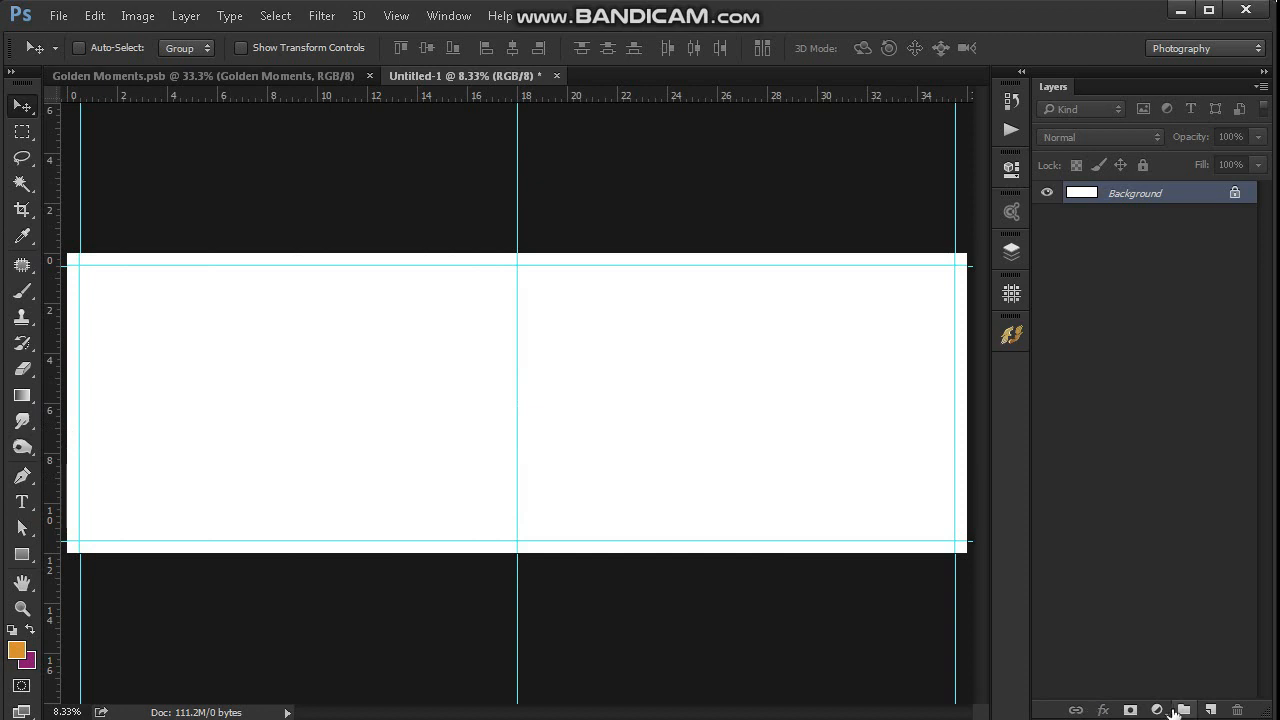
Add a Solid Color fill layer above the background in dark purple #2f002d.
left_click(1157, 710)
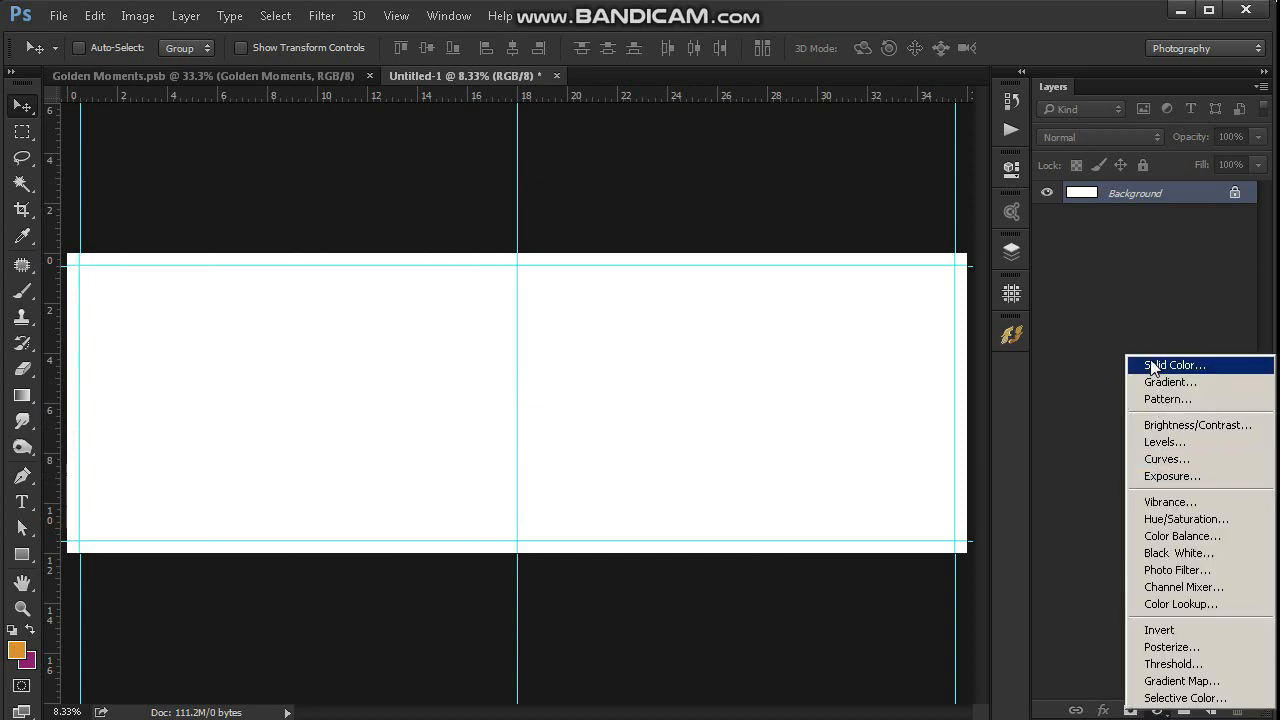
left_click(1152, 364)
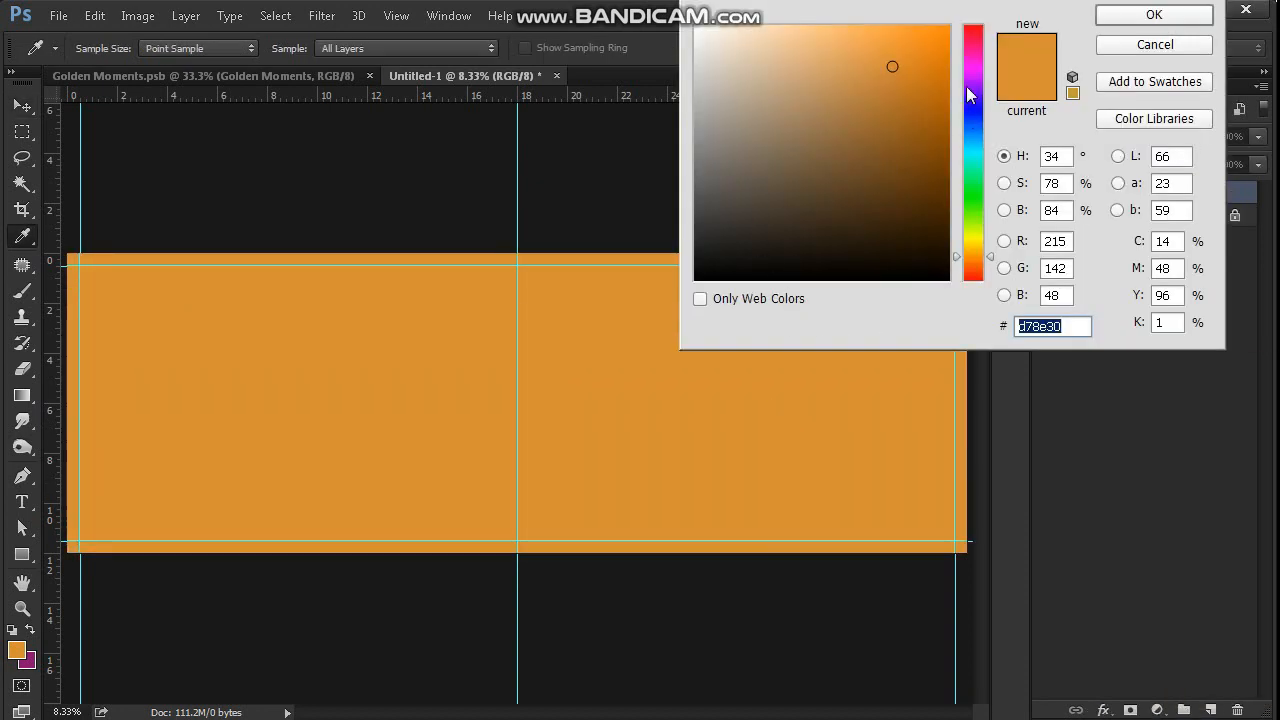
left_click_drag(967, 94, 967, 67)
left_click(926, 194)
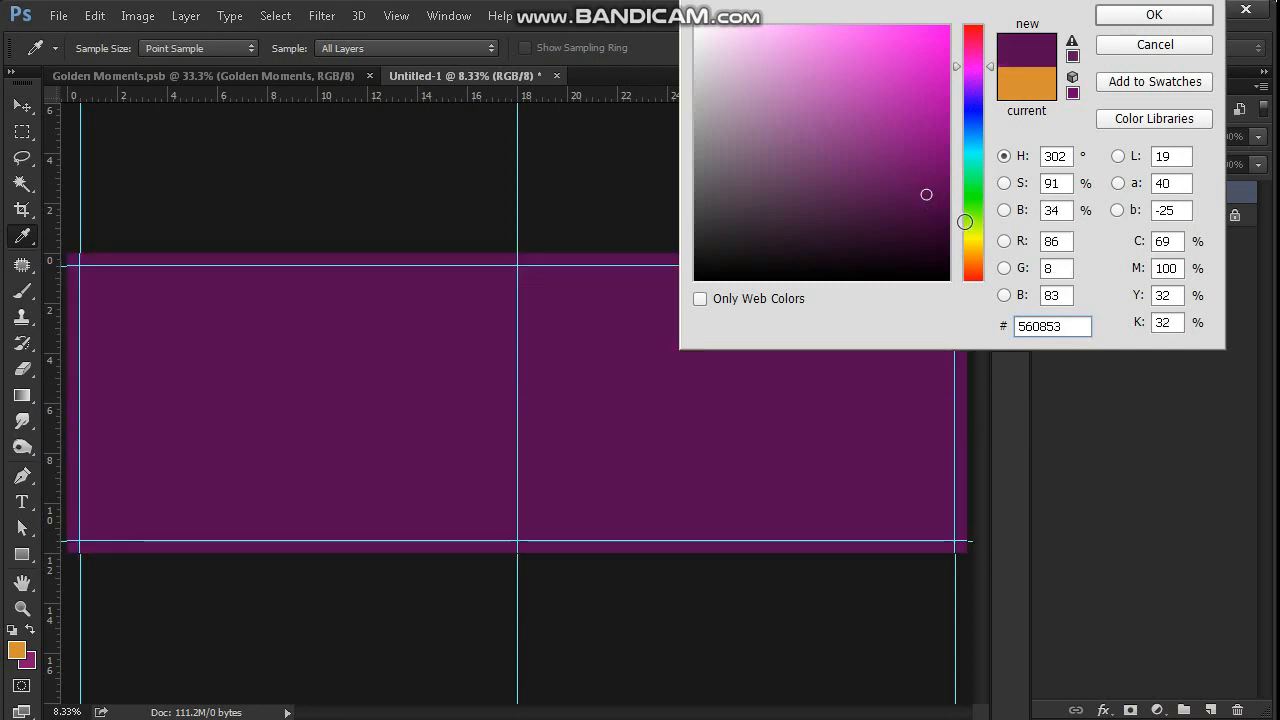
left_click_drag(926, 194, 948, 233)
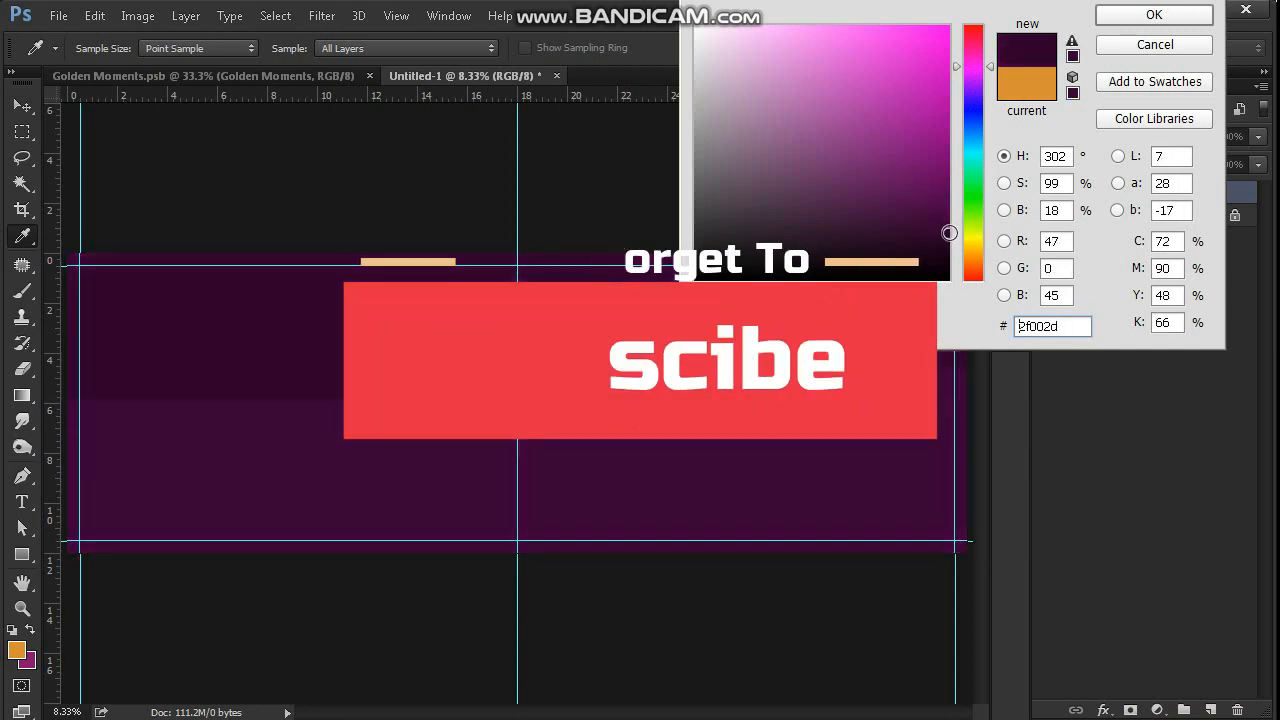
left_click(1152, 18)
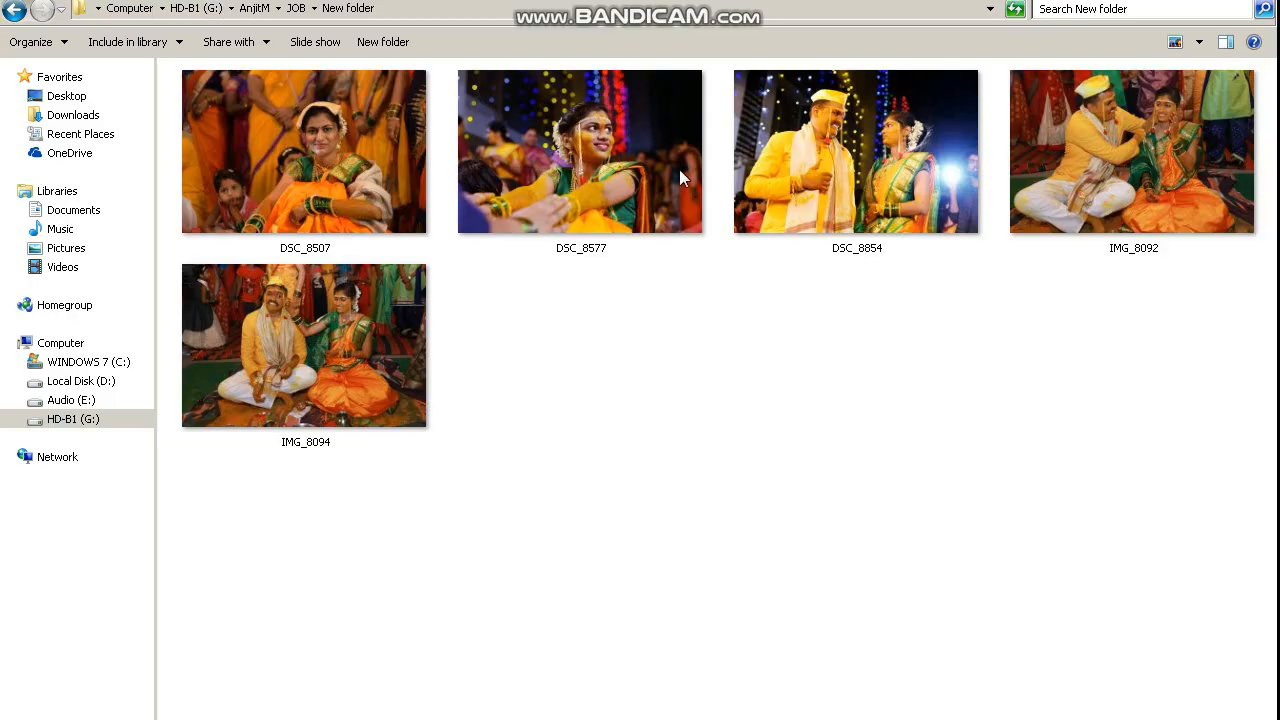
Copy the whole DSC_8577 photo into the Untitled-1 document and position it with the bride at the page's left end.
left_click(603, 232)
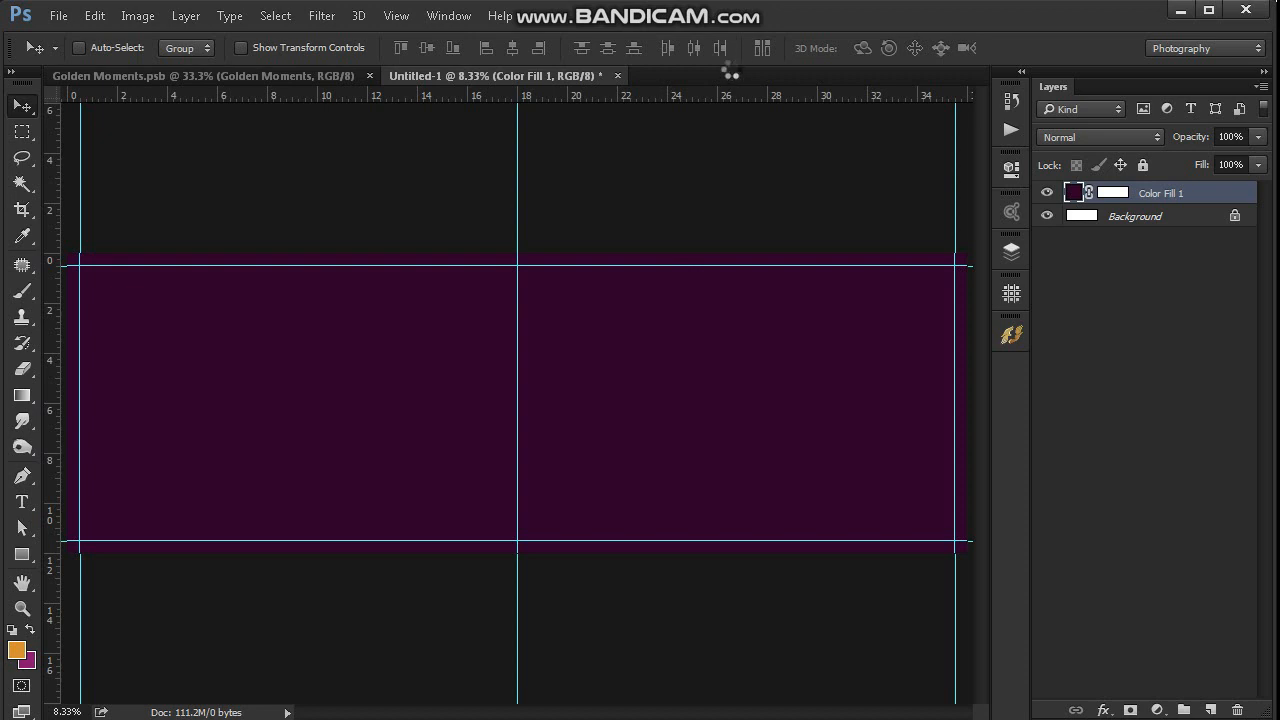
key("ctrl+a")
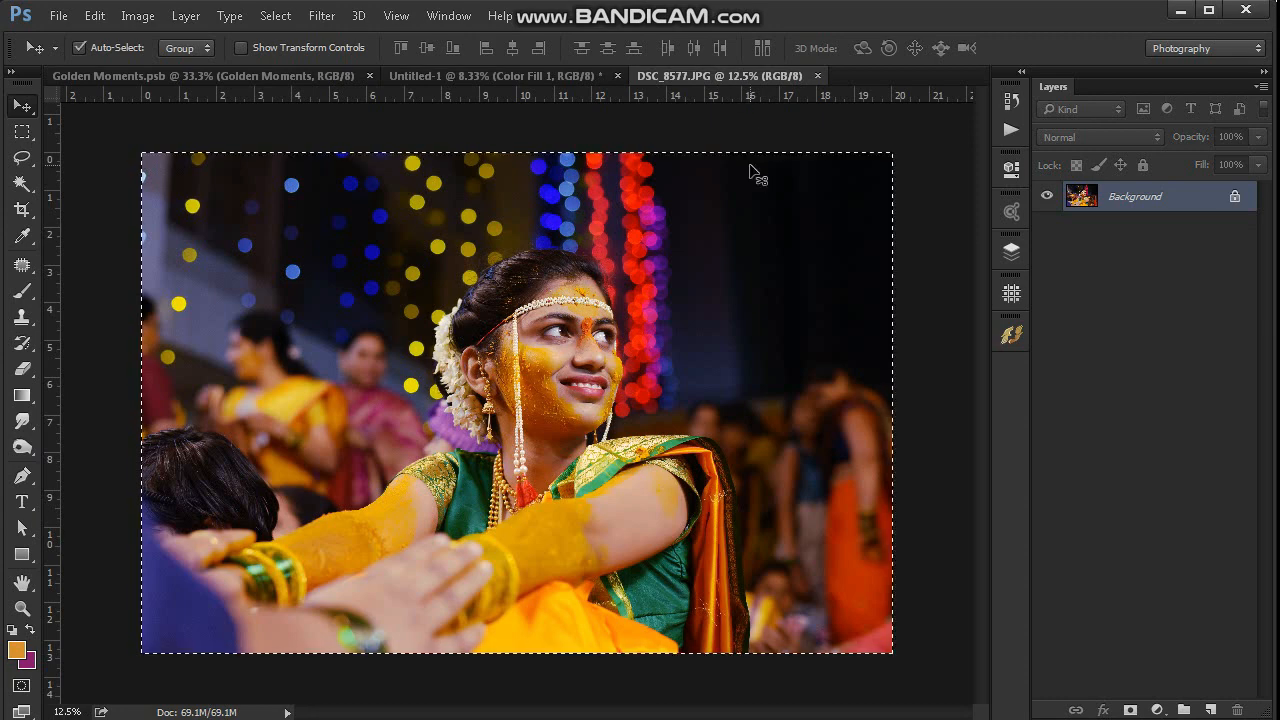
key("ctrl+w")
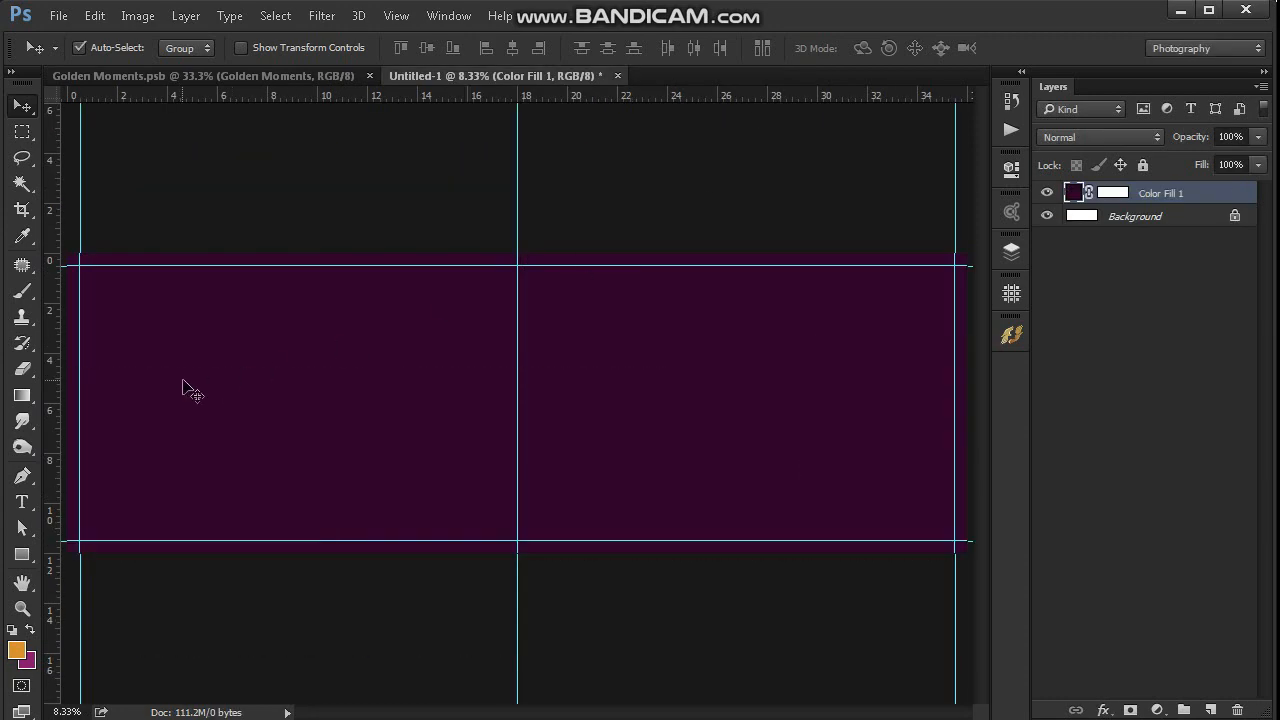
key("ctrl+v")
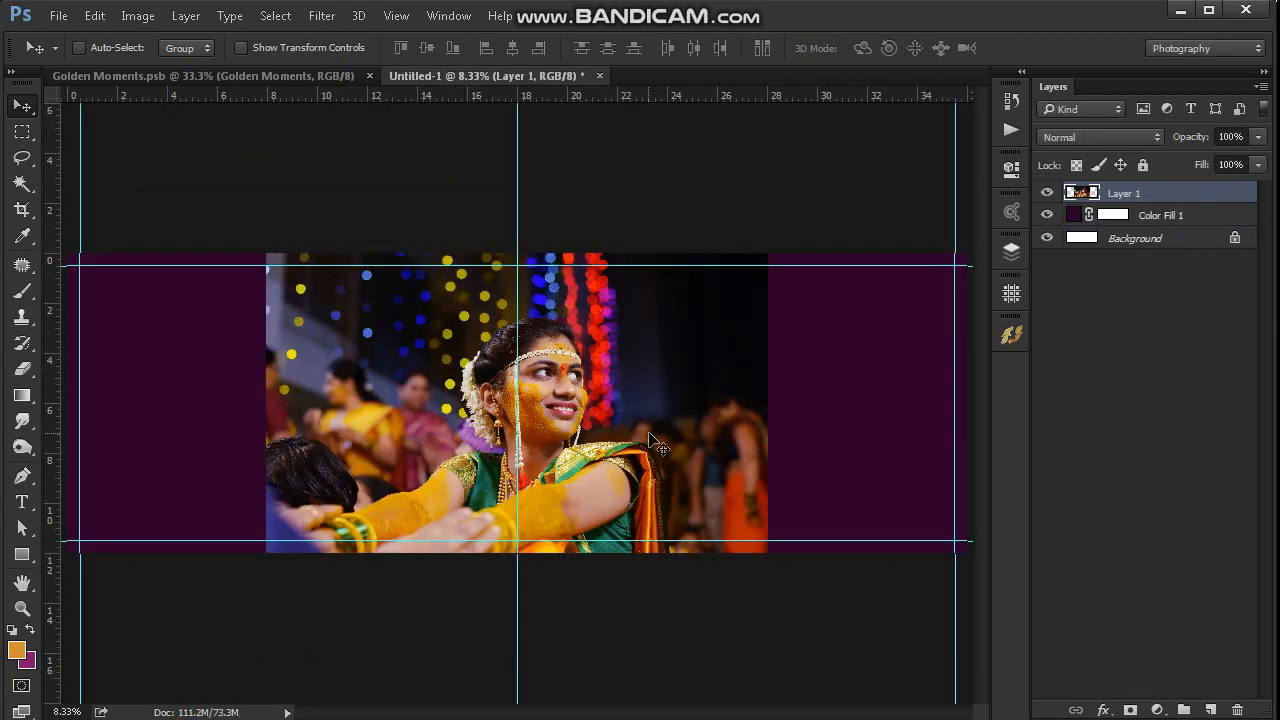
left_click_drag(651, 440, 266, 445)
scroll(268, 421, "down", 1)
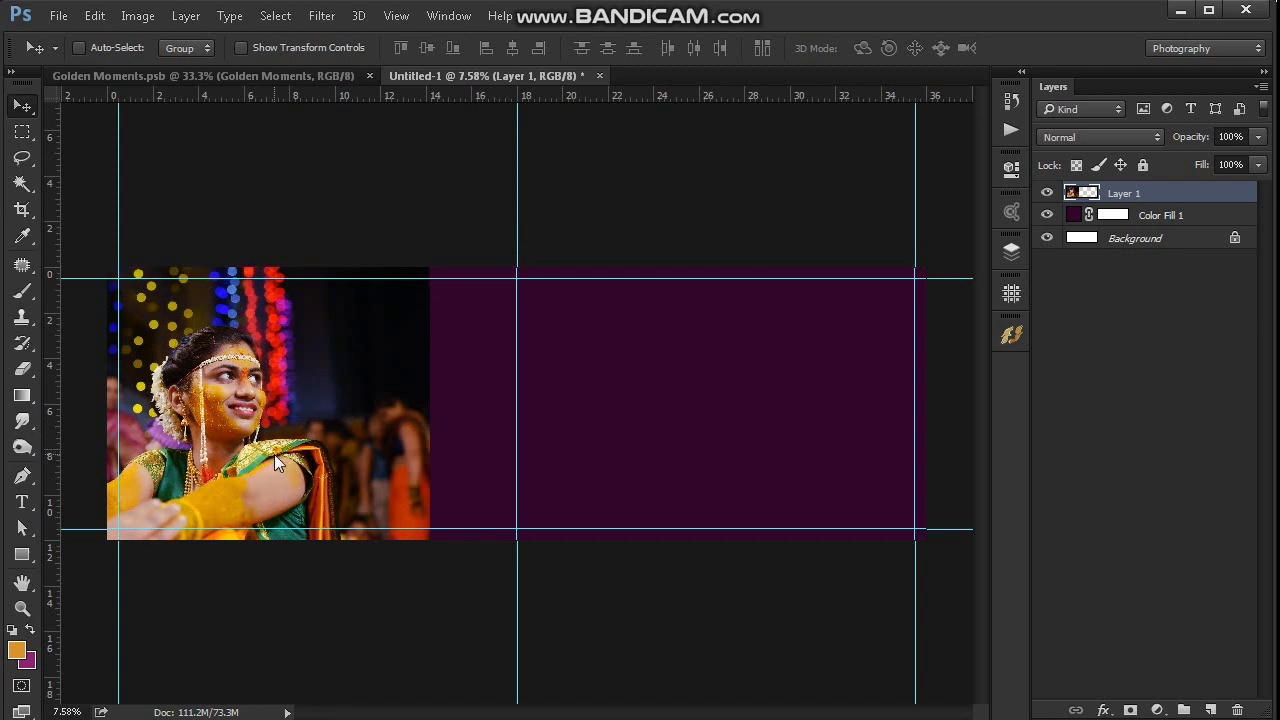
Add a layer mask to the photo, paint one black 5000 px brush dab over the bride, and invert the mask.
left_click(1128, 710)
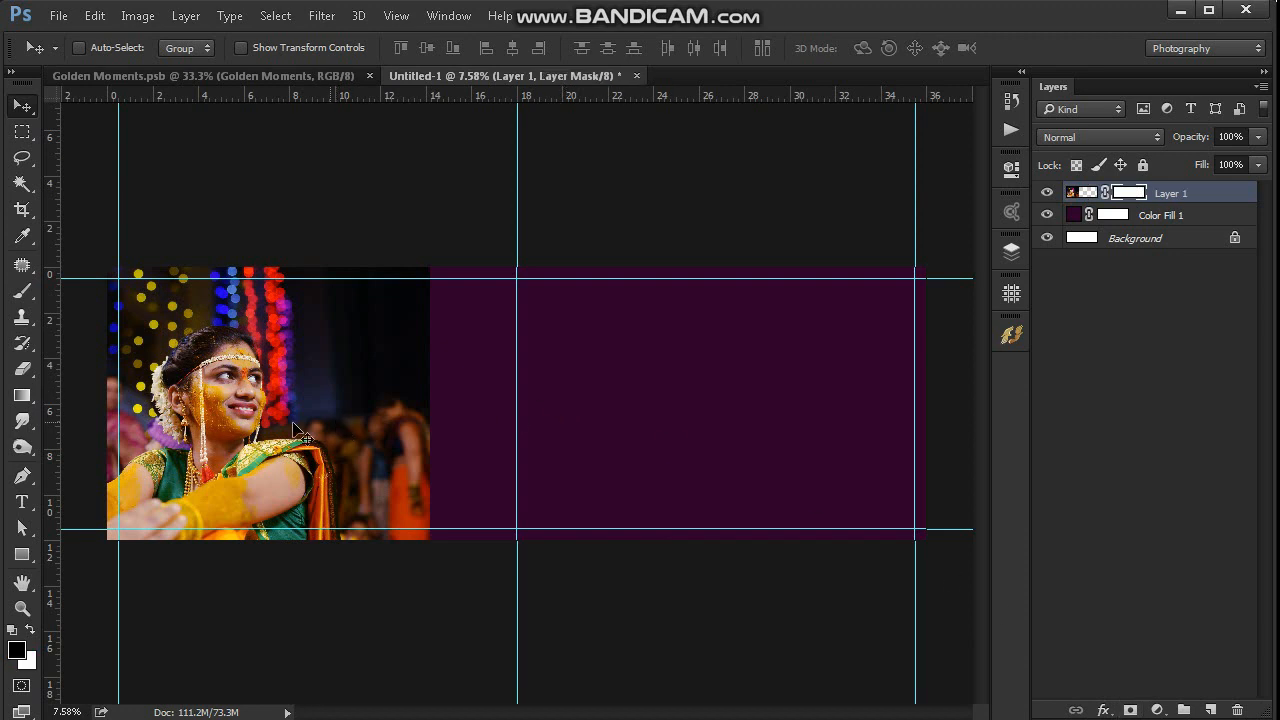
key("b")
key("bracketright")
key("bracketright")
key("bracketright")
key("bracketright")
key("bracketright")
key("bracketright")
key("bracketright")
key("bracketright")
key("bracketright")
key("bracketright")
key("bracketright")
key("bracketright")
key("bracketright")
key("bracketright")
key("bracketright")
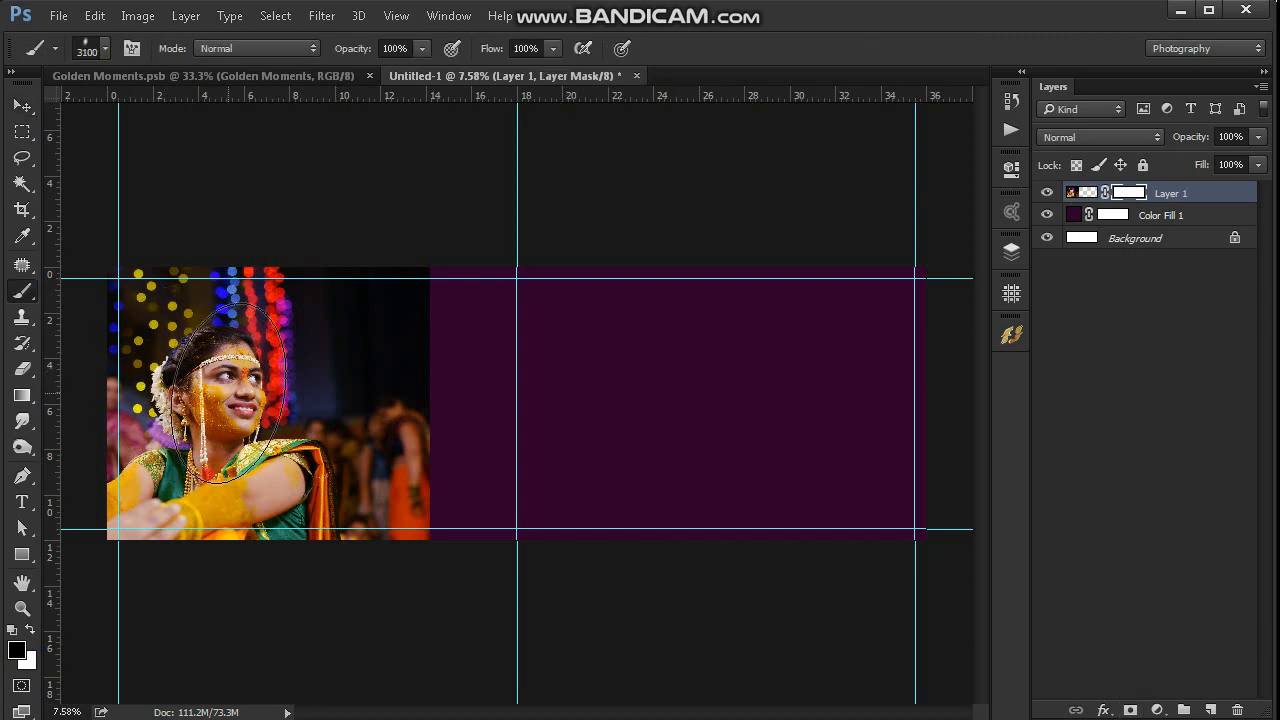
key("bracketright")
key("bracketright")
key("bracketright")
key("bracketright")
key("bracketright")
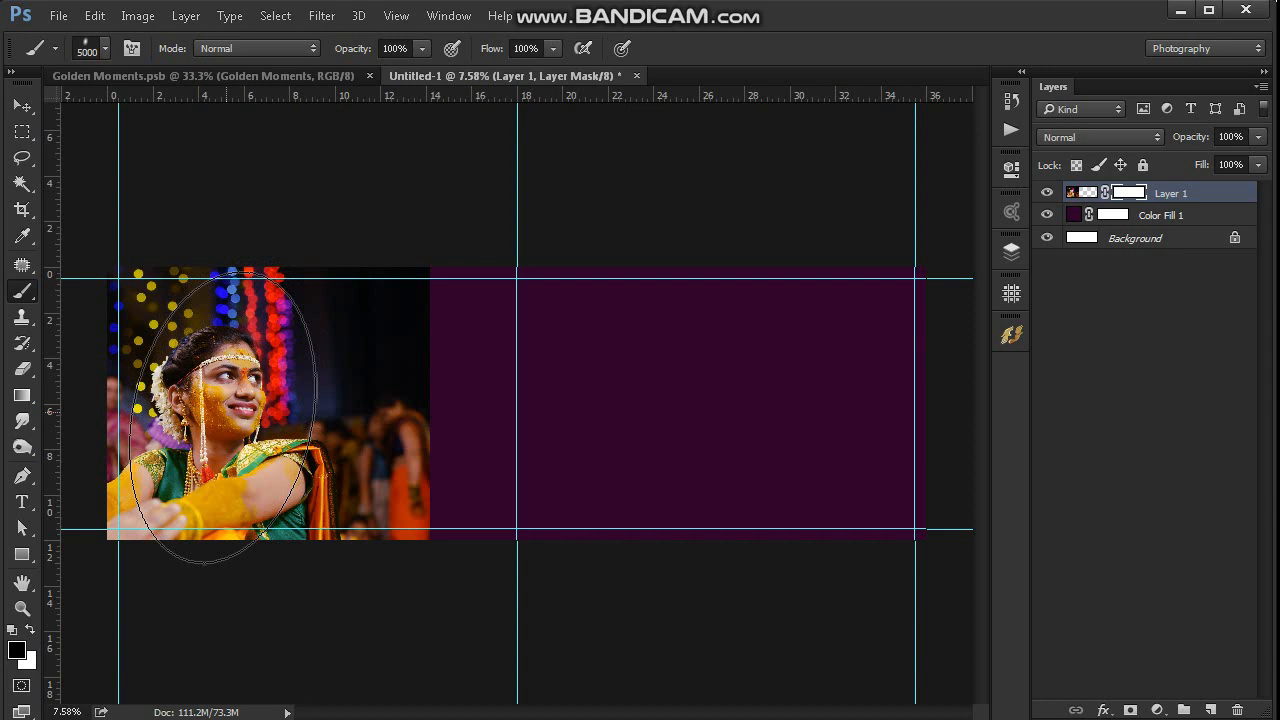
left_click(224, 417)
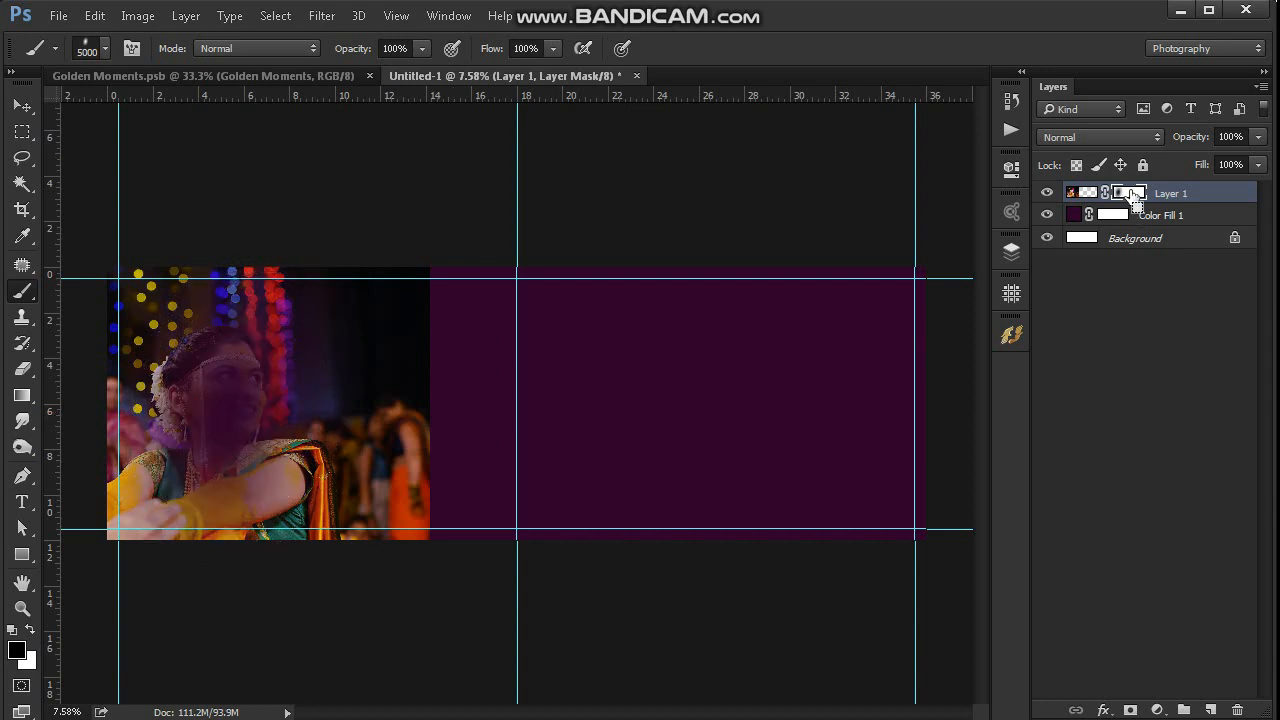
key("ctrl+z")
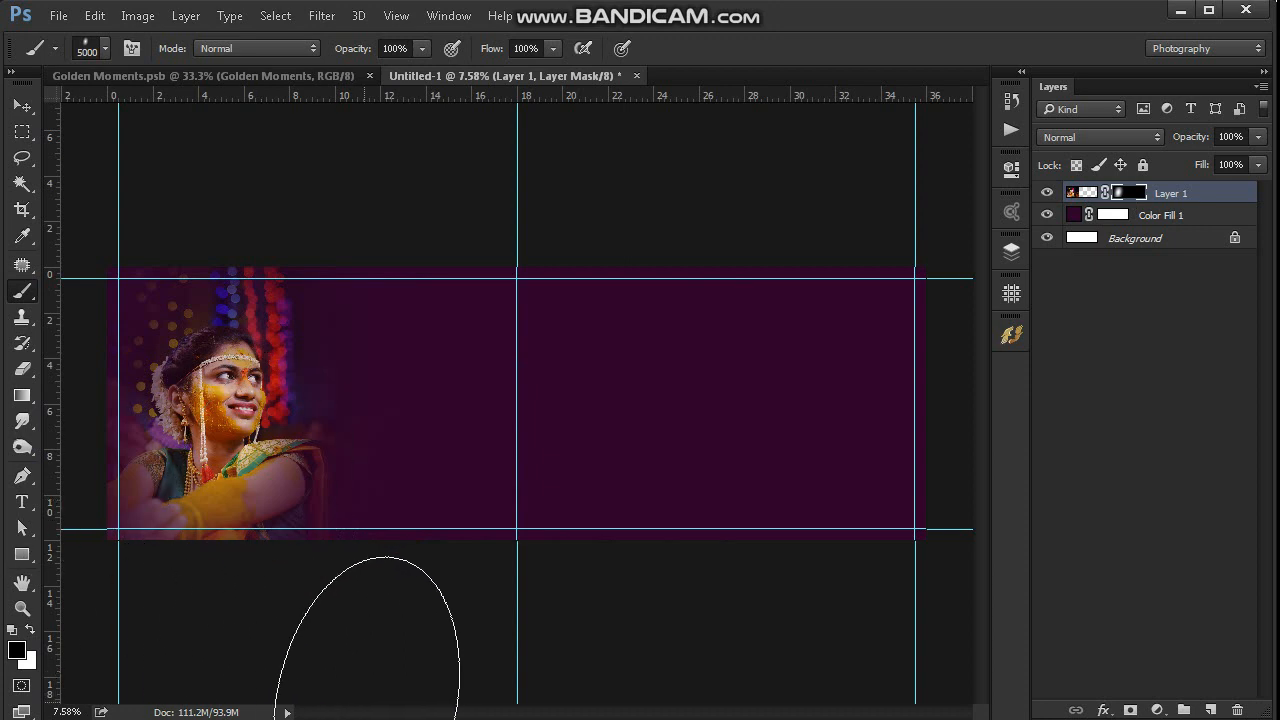
Select a tall rectangle between the bride and the centre guide, resting on the bottom margin guide, and add a new layer.
left_click(23, 136)
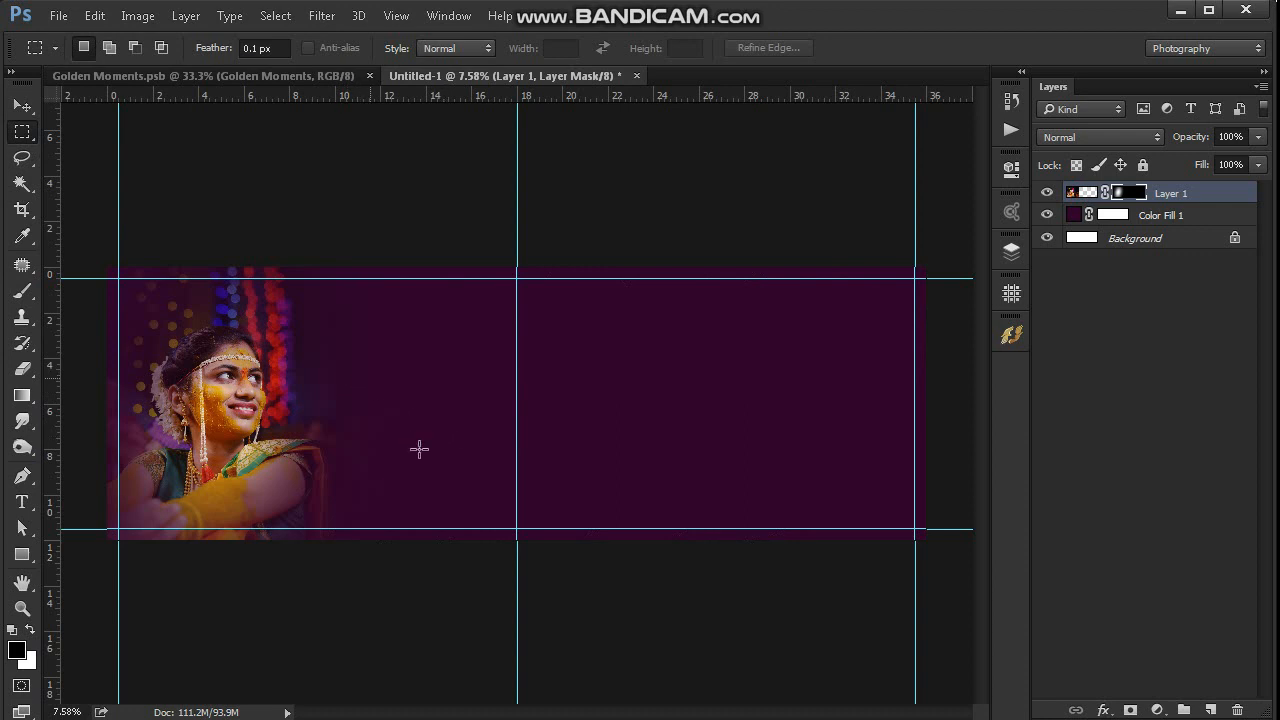
left_click_drag(369, 377, 490, 528)
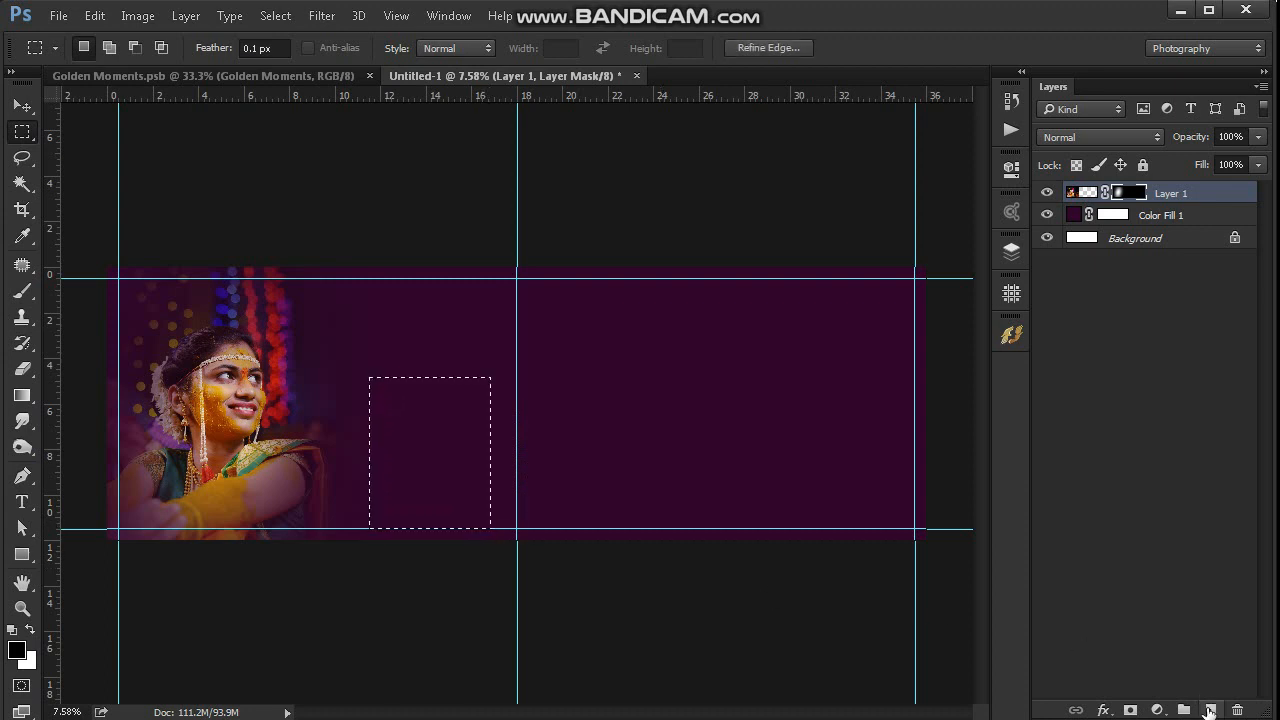
left_click(1209, 710)
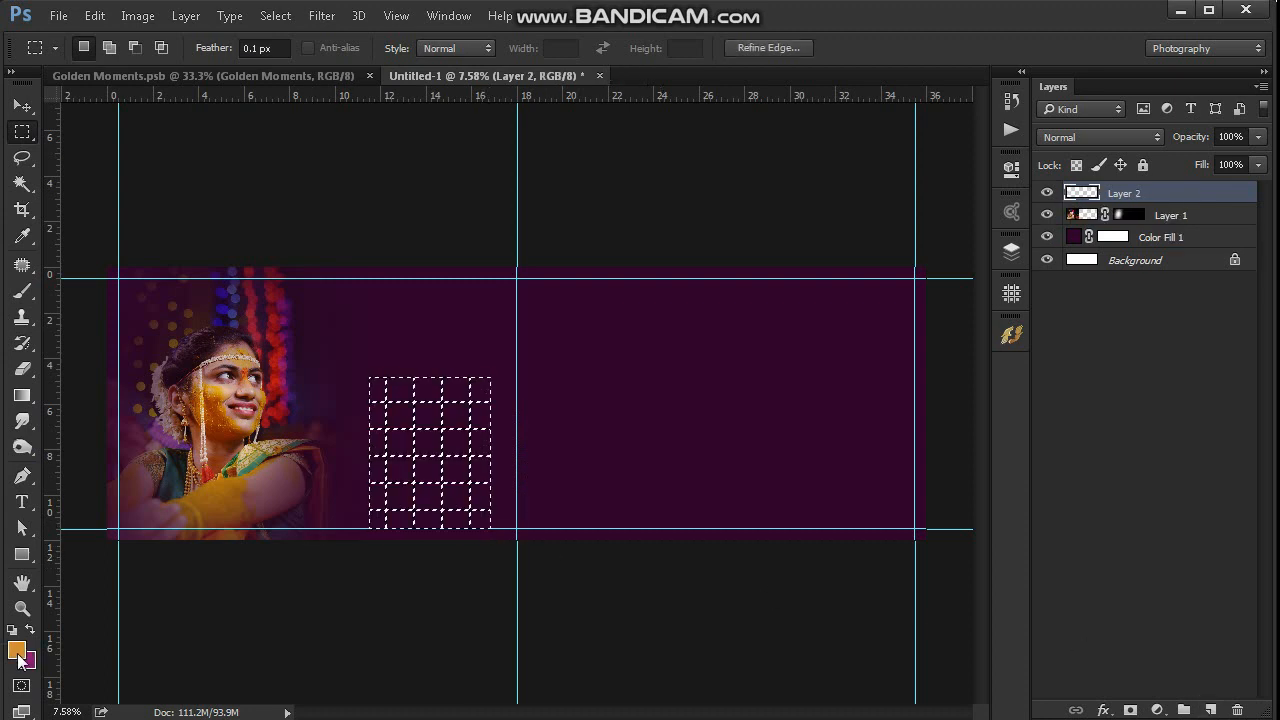
Fill the rectangular selection on the new layer with a dark grey foreground colour and deselect it.
left_click(18, 652)
left_click(611, 217)
key("Return")
key("ctrl+BackSpace")
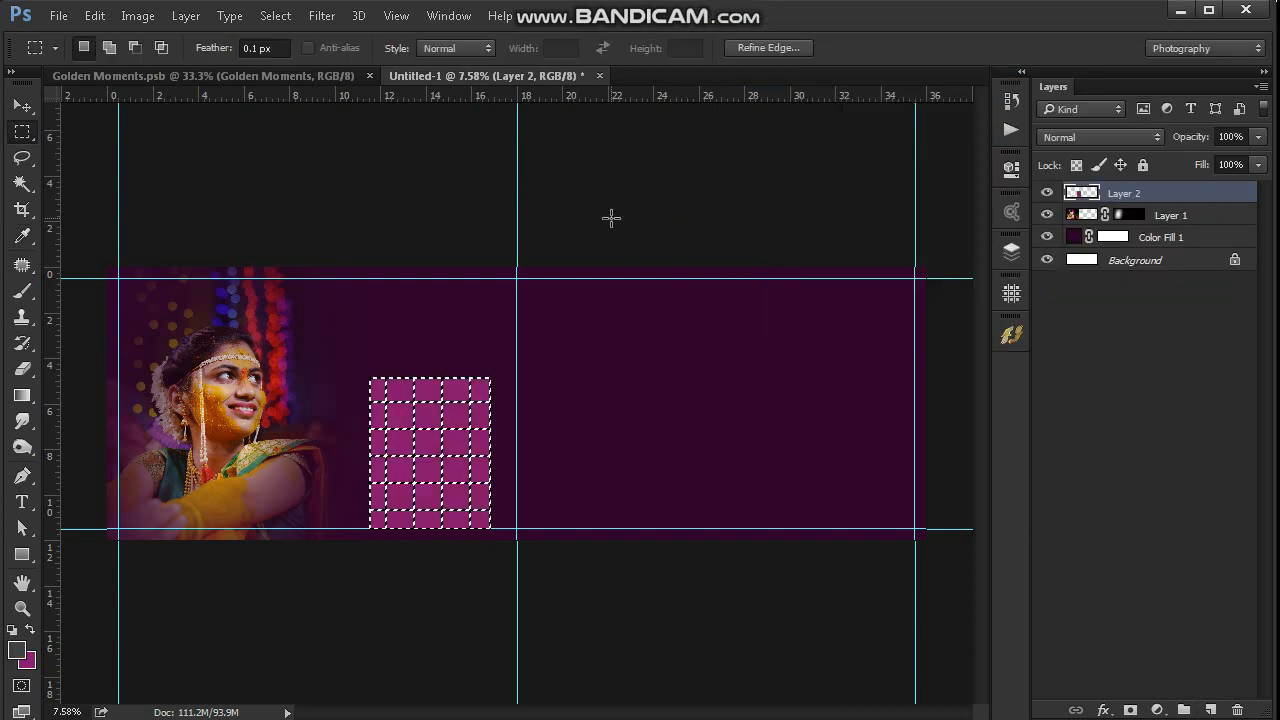
key("ctrl+minus")
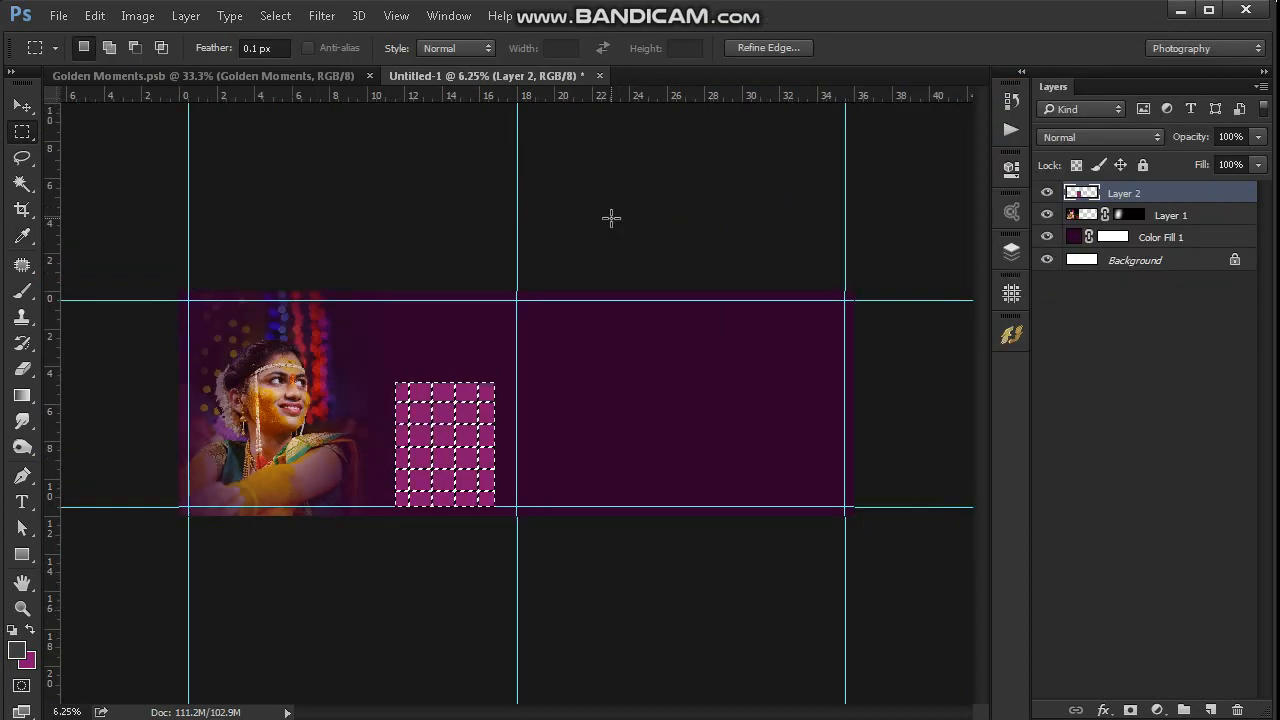
key("alt+BackSpace")
key("ctrl+d")
key("ctrl+plus")
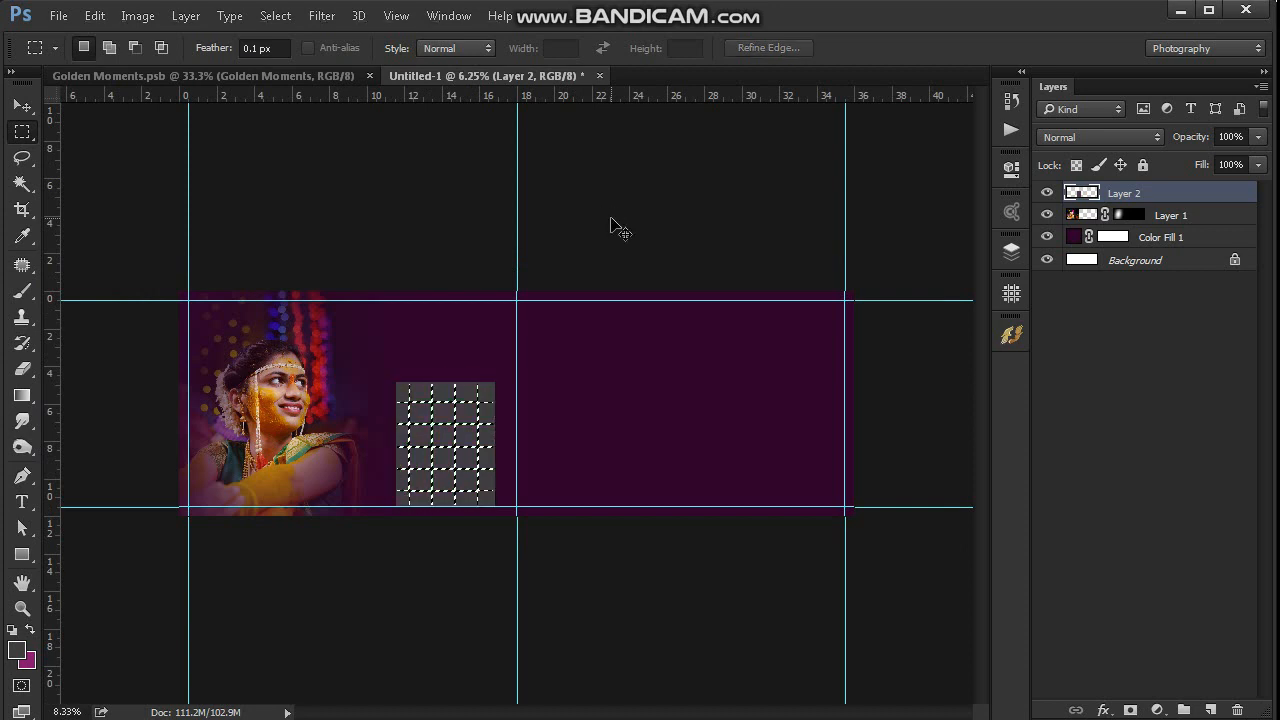
key("ctrl+d")
key("ctrl+minus")
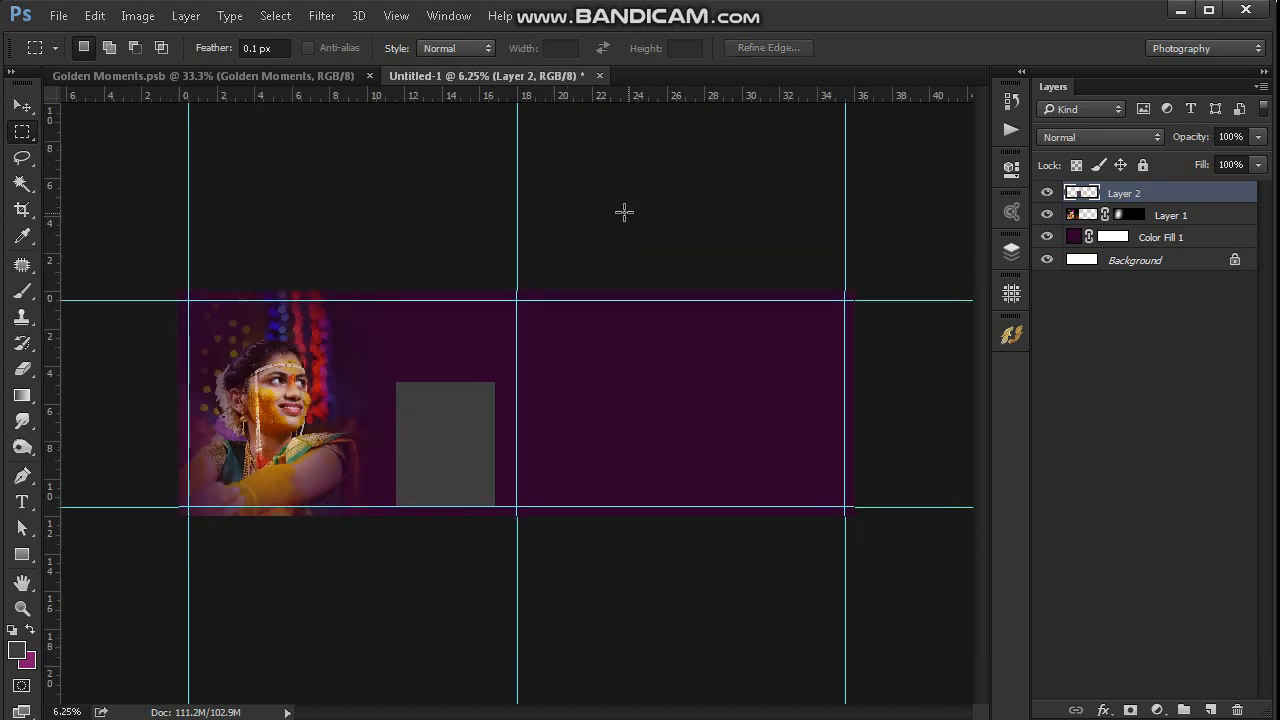
Add a Satin effect to the bride photo's layer with Soft Light blending and the orange colour f1ad09.
key("v")
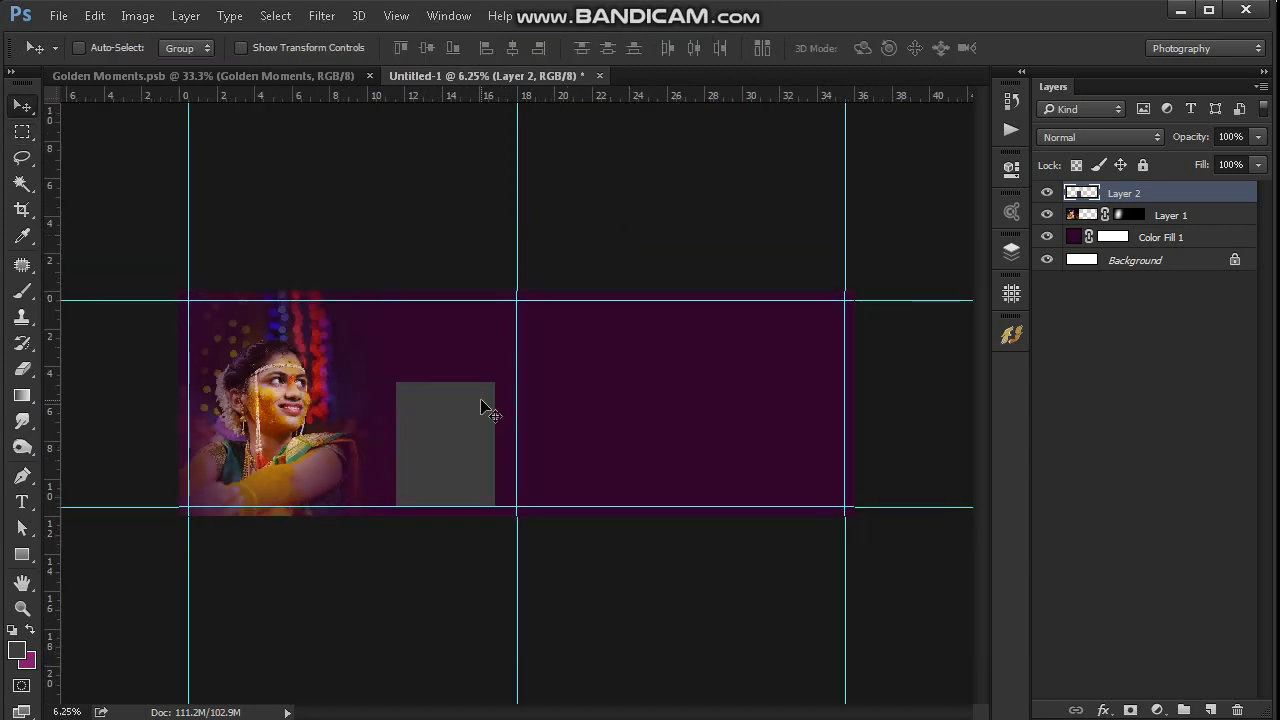
right_click(451, 449)
left_click(480, 449)
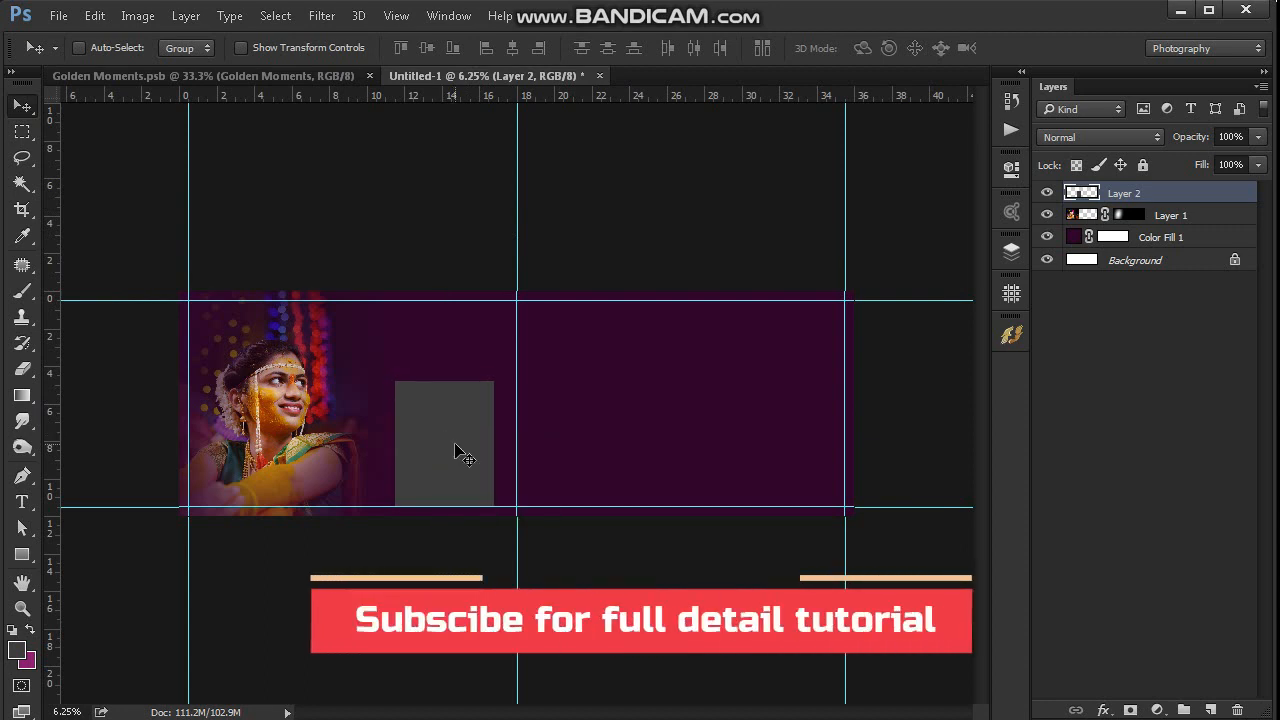
right_click(286, 392)
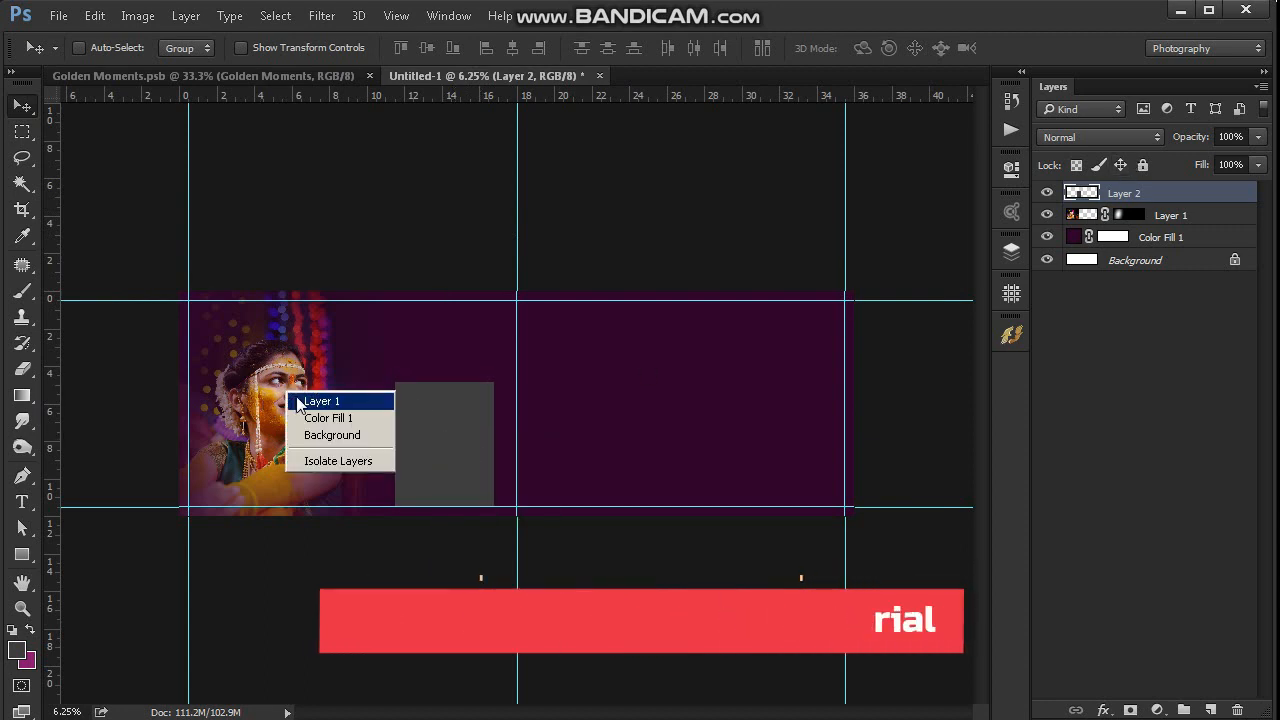
left_click(310, 400)
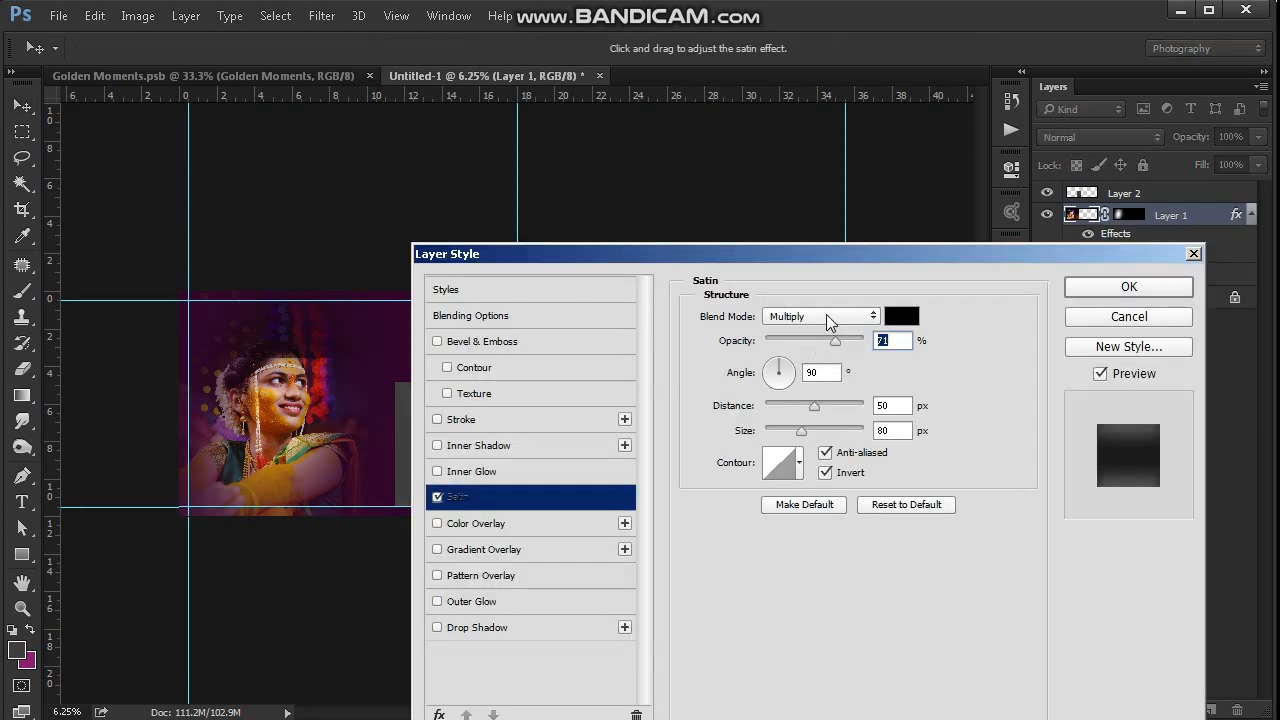
left_click(820, 316)
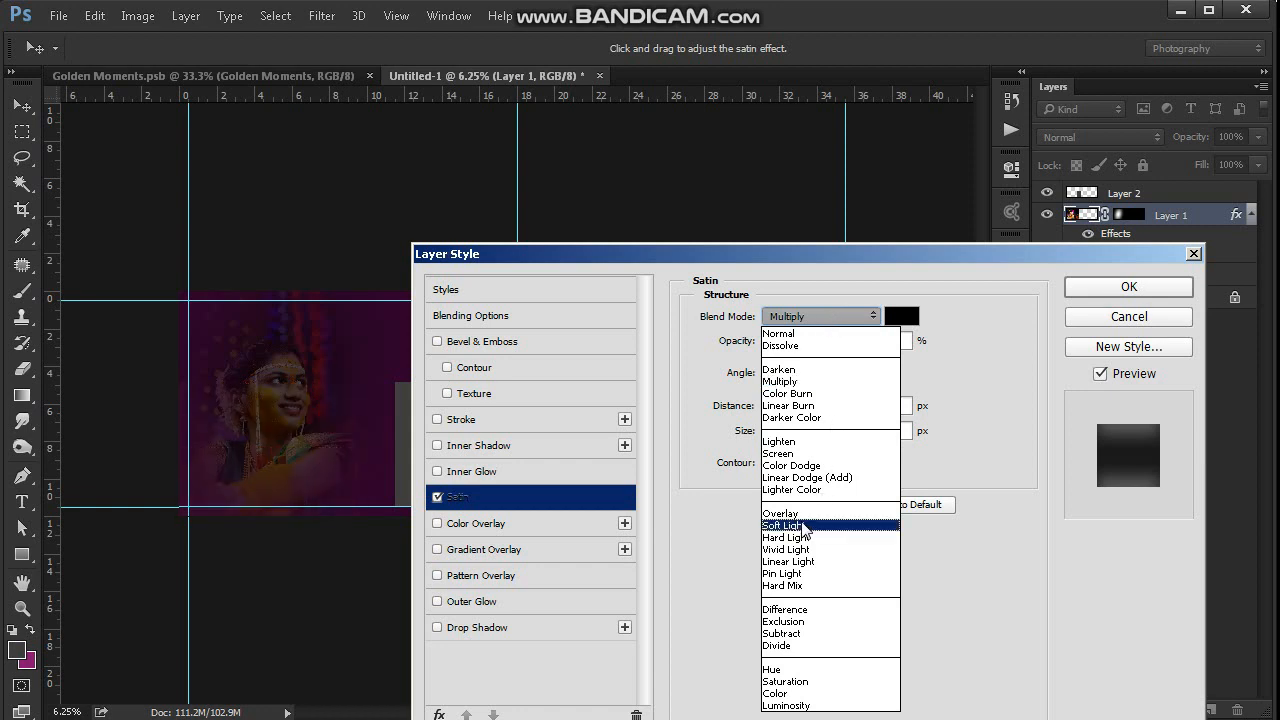
left_click(807, 525)
left_click(901, 316)
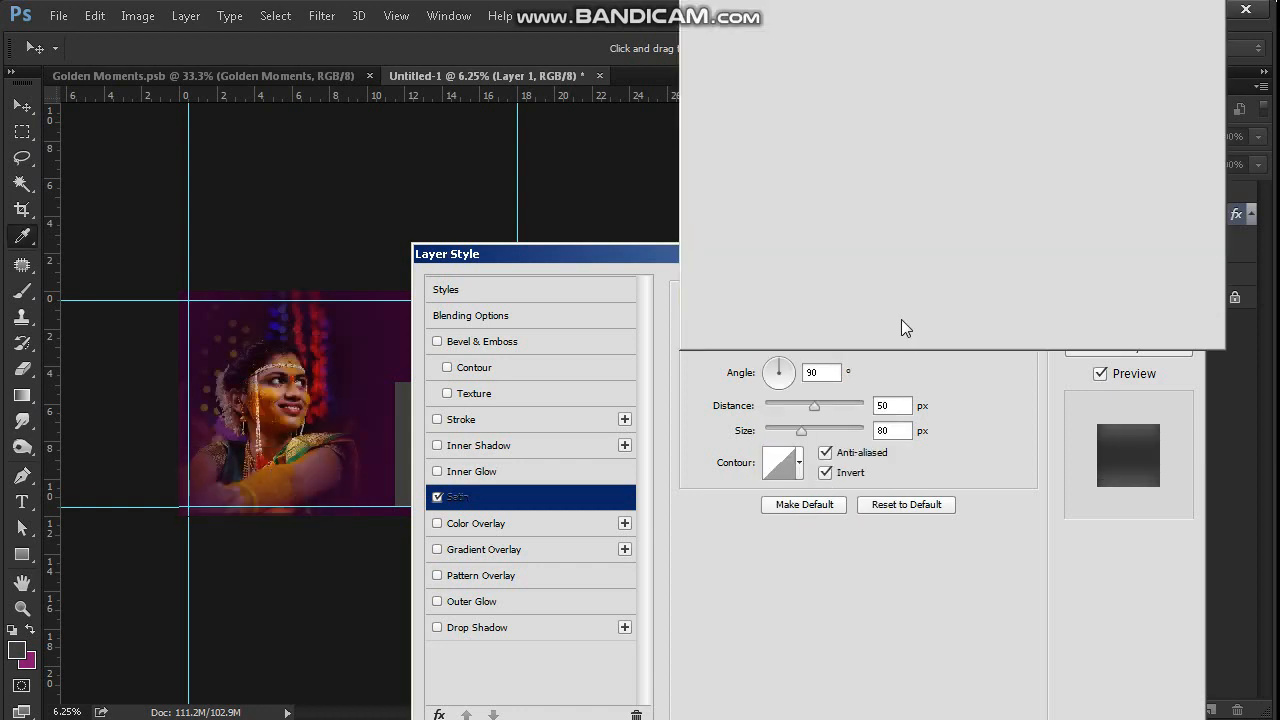
left_click(932, 62)
left_click(939, 39)
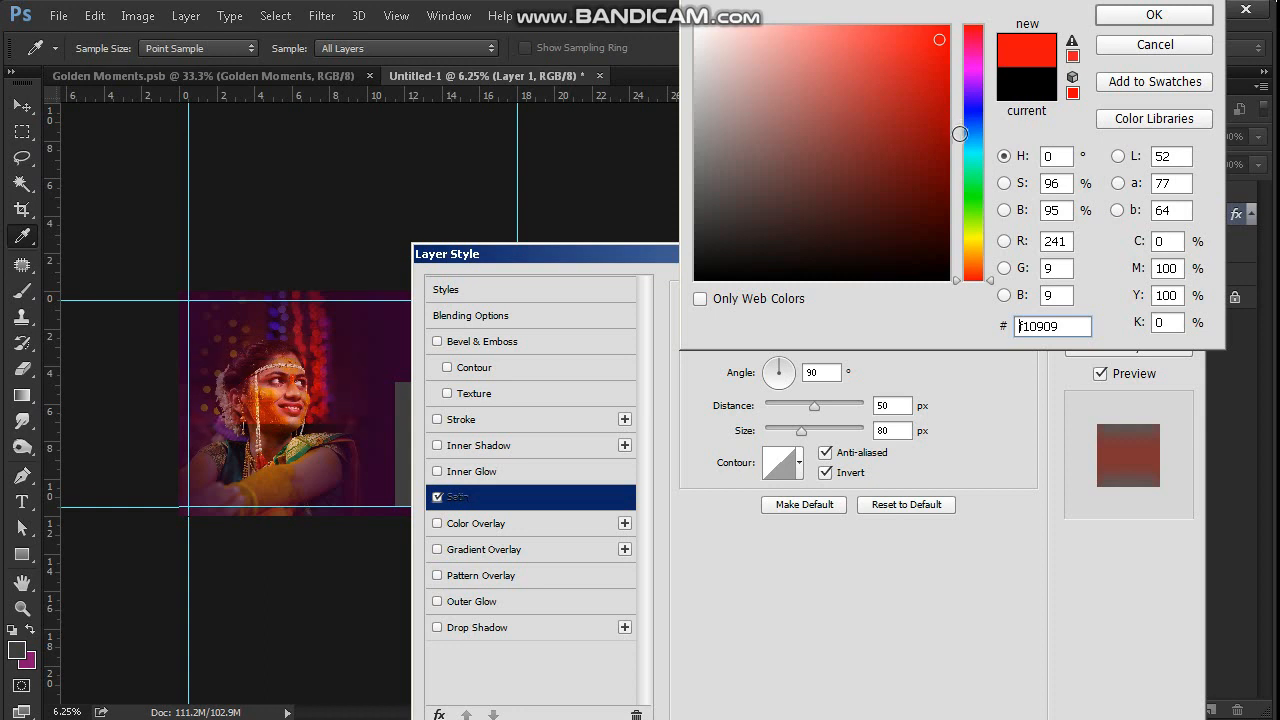
left_click(975, 245)
left_click_drag(975, 245, 975, 250)
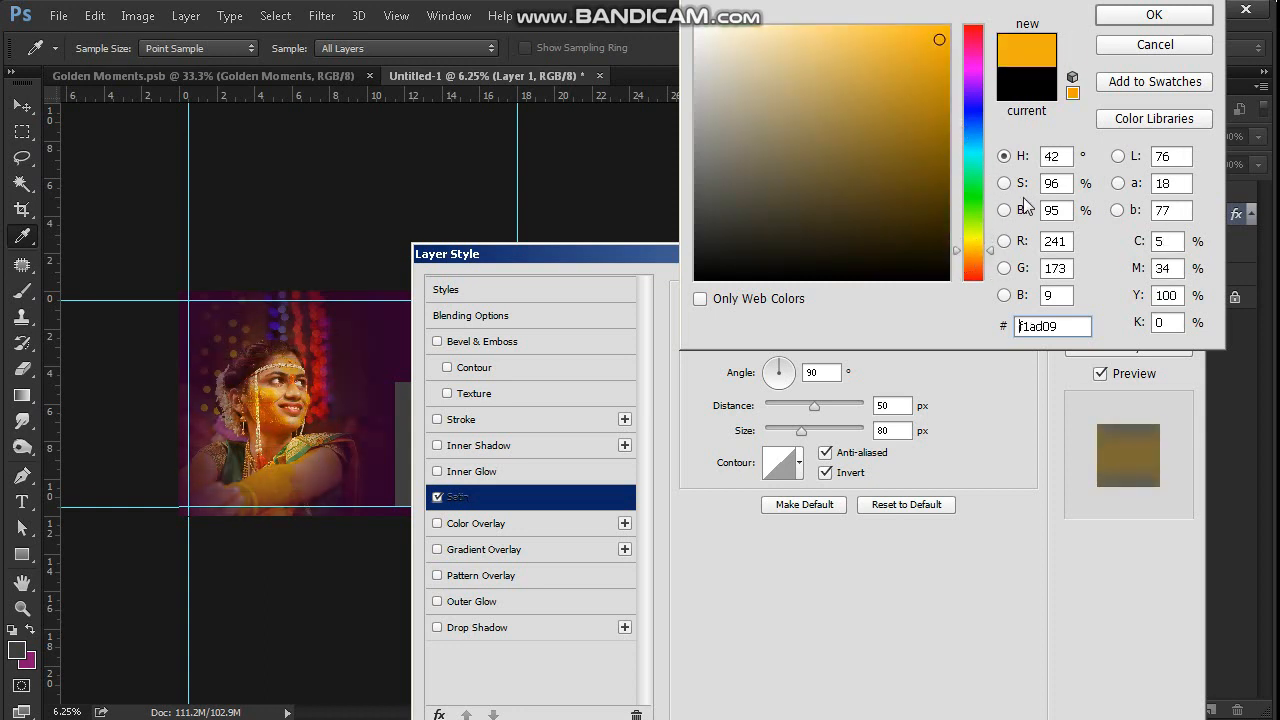
left_click(1170, 16)
Set the Satin effect's opacity to 92%, distance to 1 px and size to 0 px, and apply the layer style.
left_click_drag(835, 341, 857, 346)
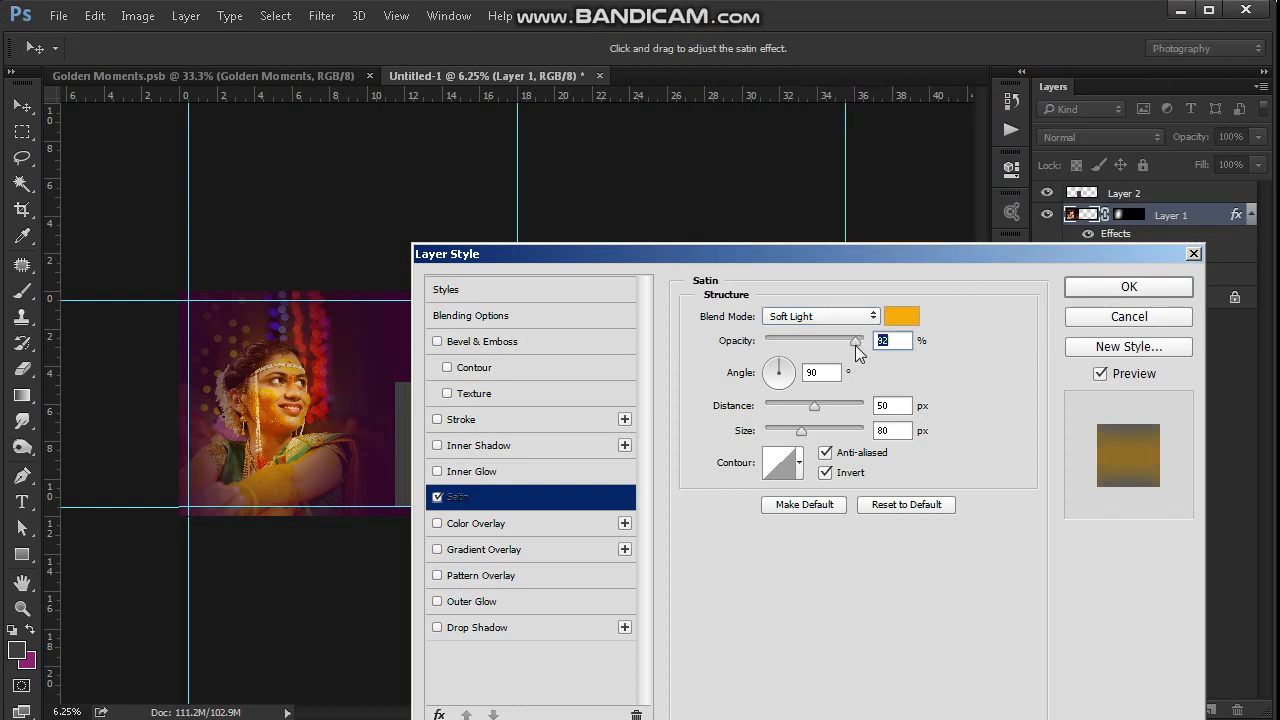
left_click_drag(813, 408, 731, 441)
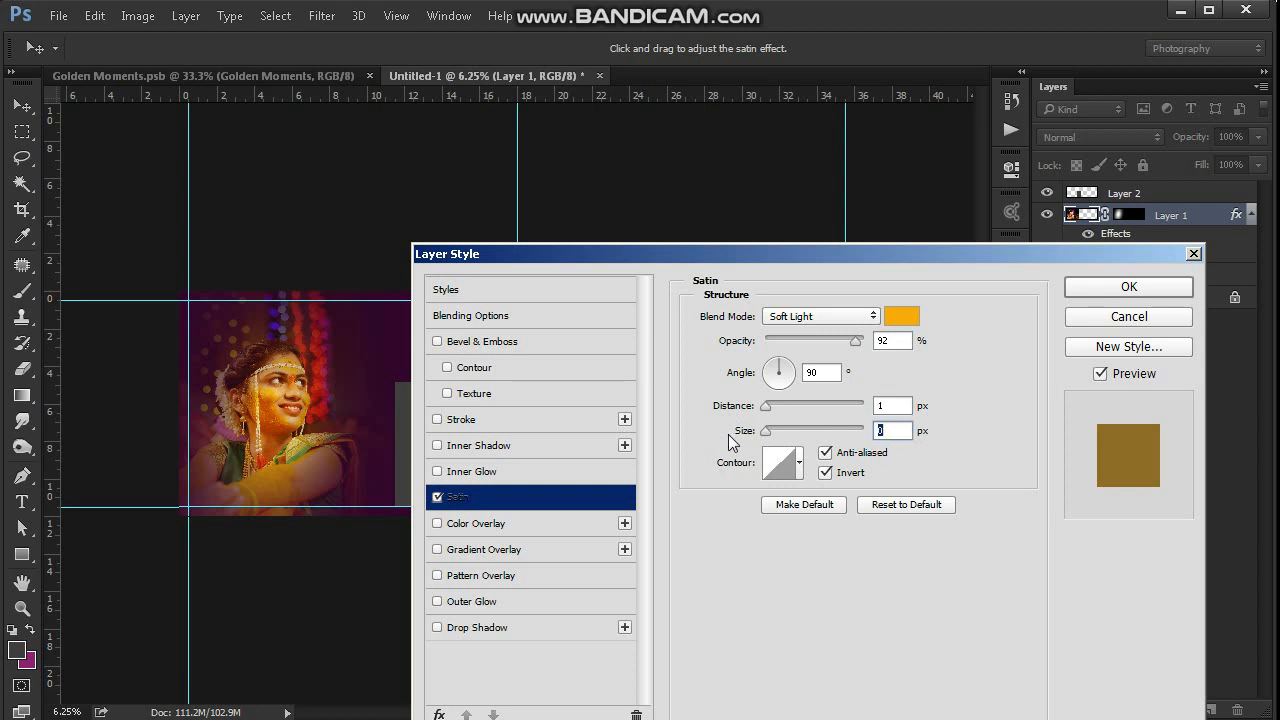
left_click(1105, 288)
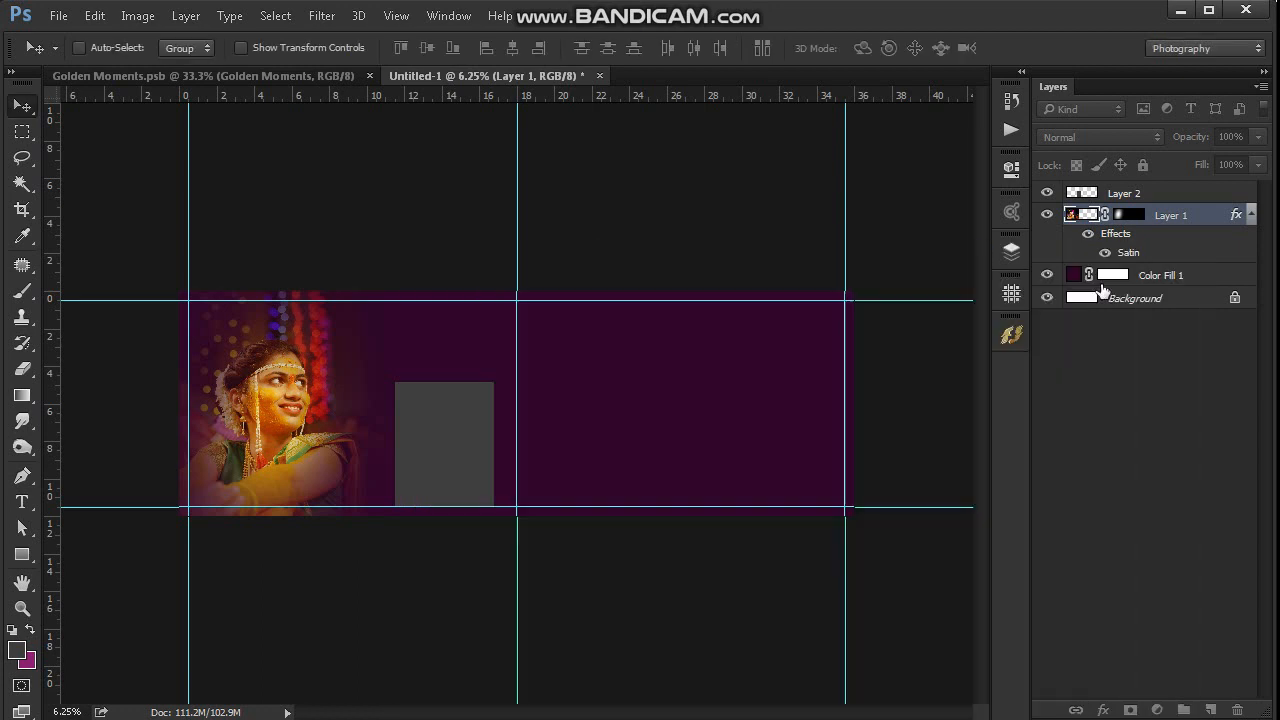
Duplicate the dark grey rectangle and place the copy just past the centre guide on the empty half of the spread.
right_click(463, 440)
left_click(486, 451)
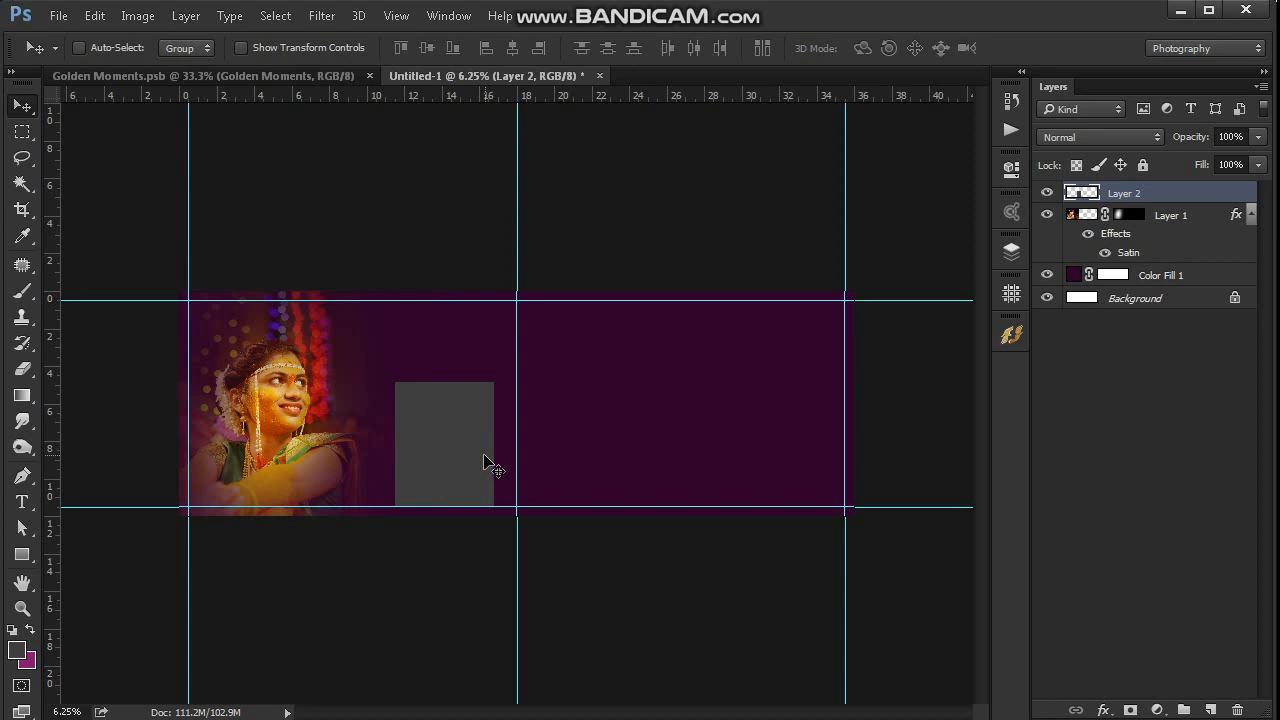
right_click(463, 447)
left_click(473, 458)
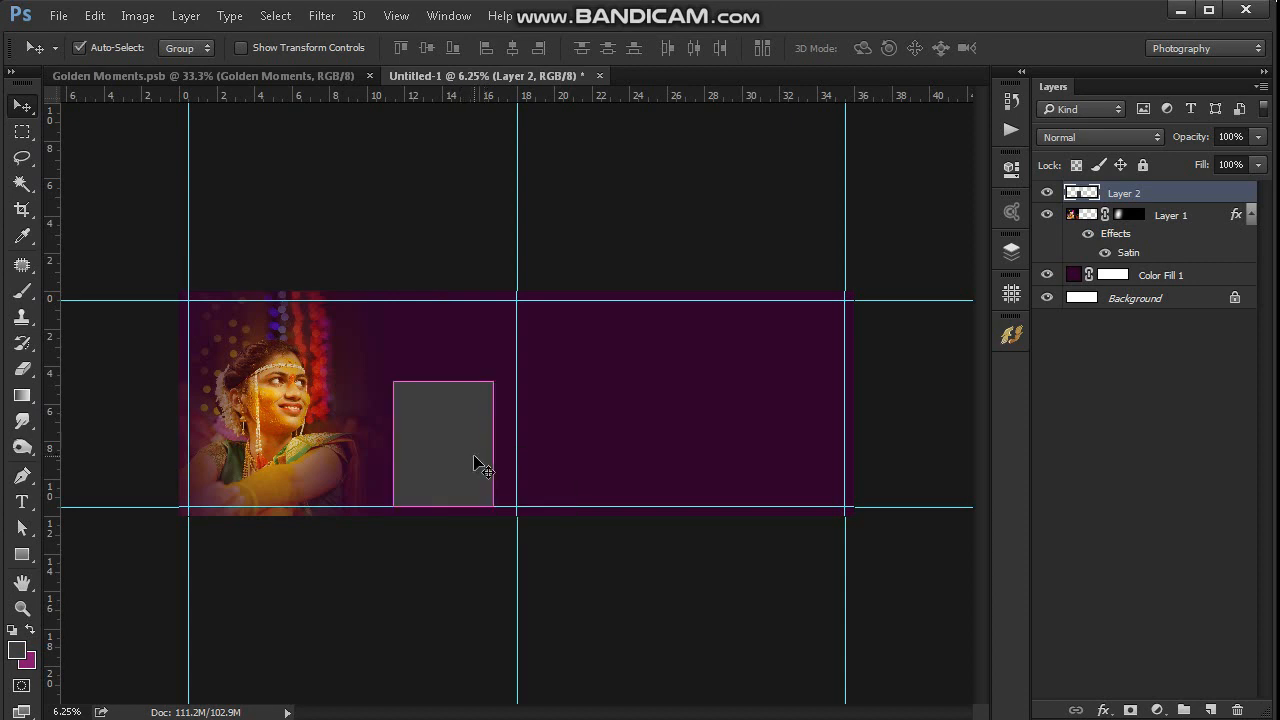
key("ctrl+j")
left_click_drag(482, 472, 585, 470)
Scale the copied rectangle to about 154% and position it near the centre guide, flush with the page's bottom edge.
key("ctrl+t")
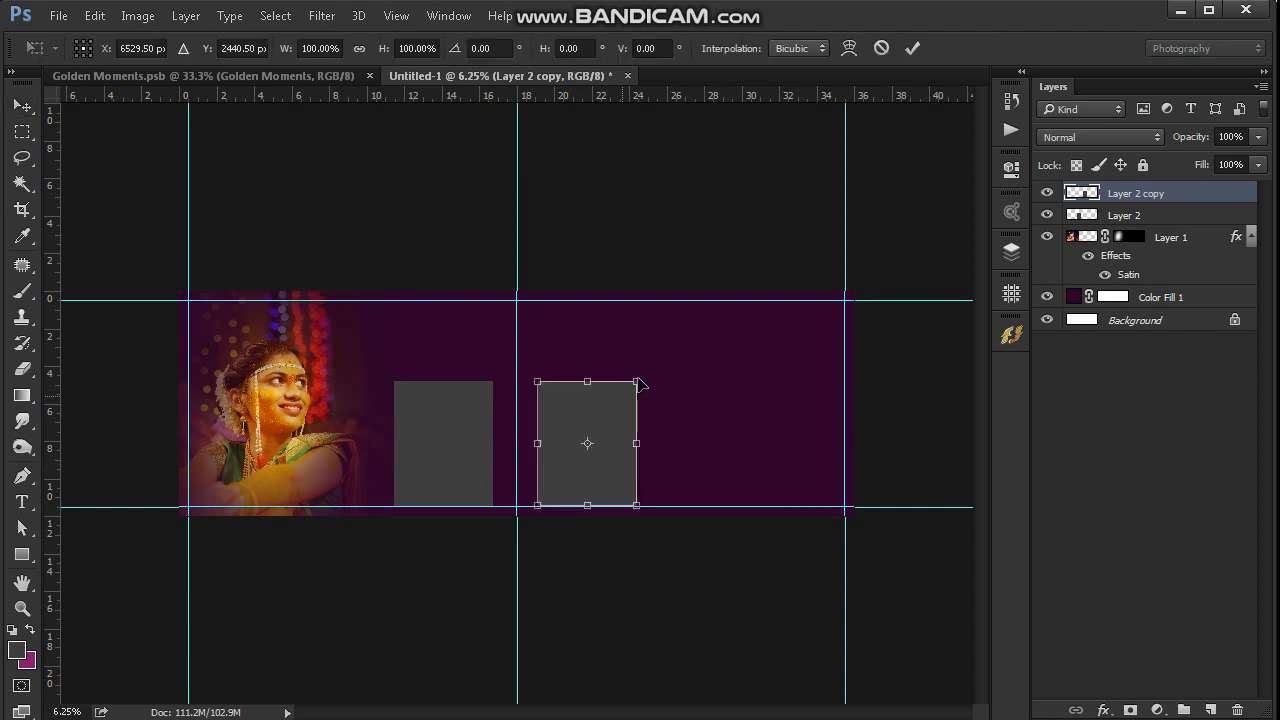
left_click_drag(637, 381, 677, 307)
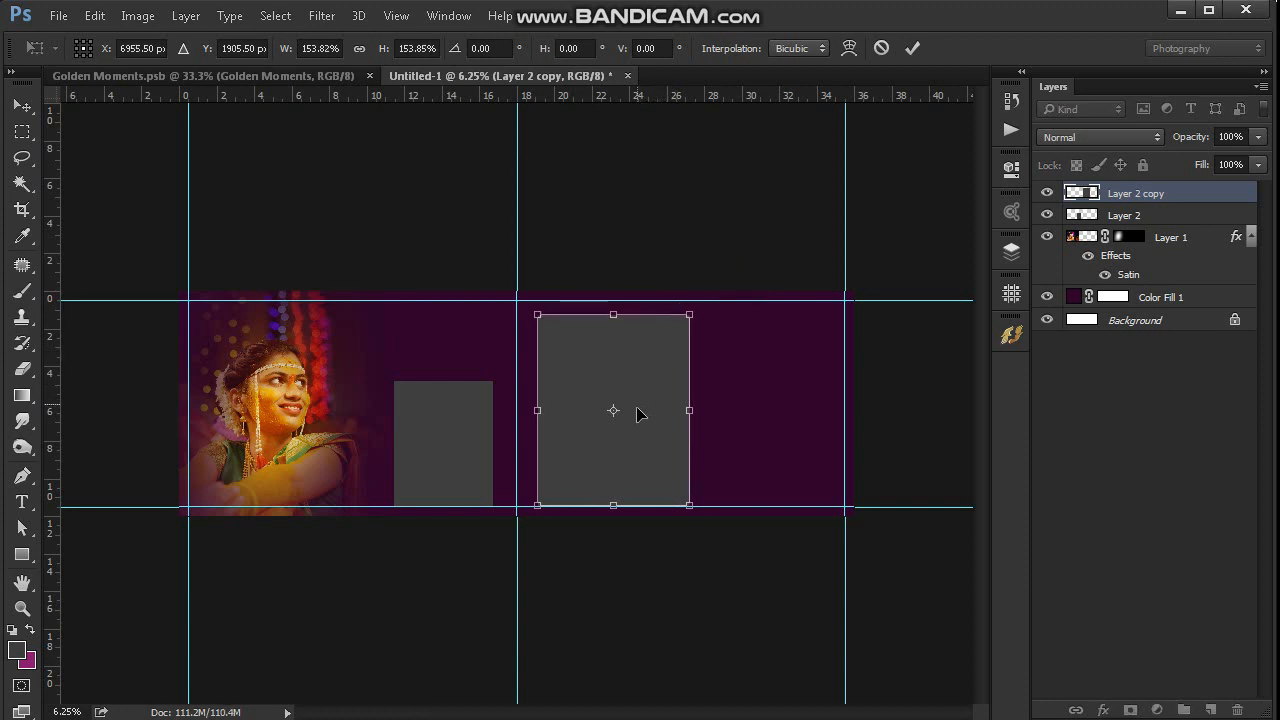
left_click_drag(637, 413, 640, 416)
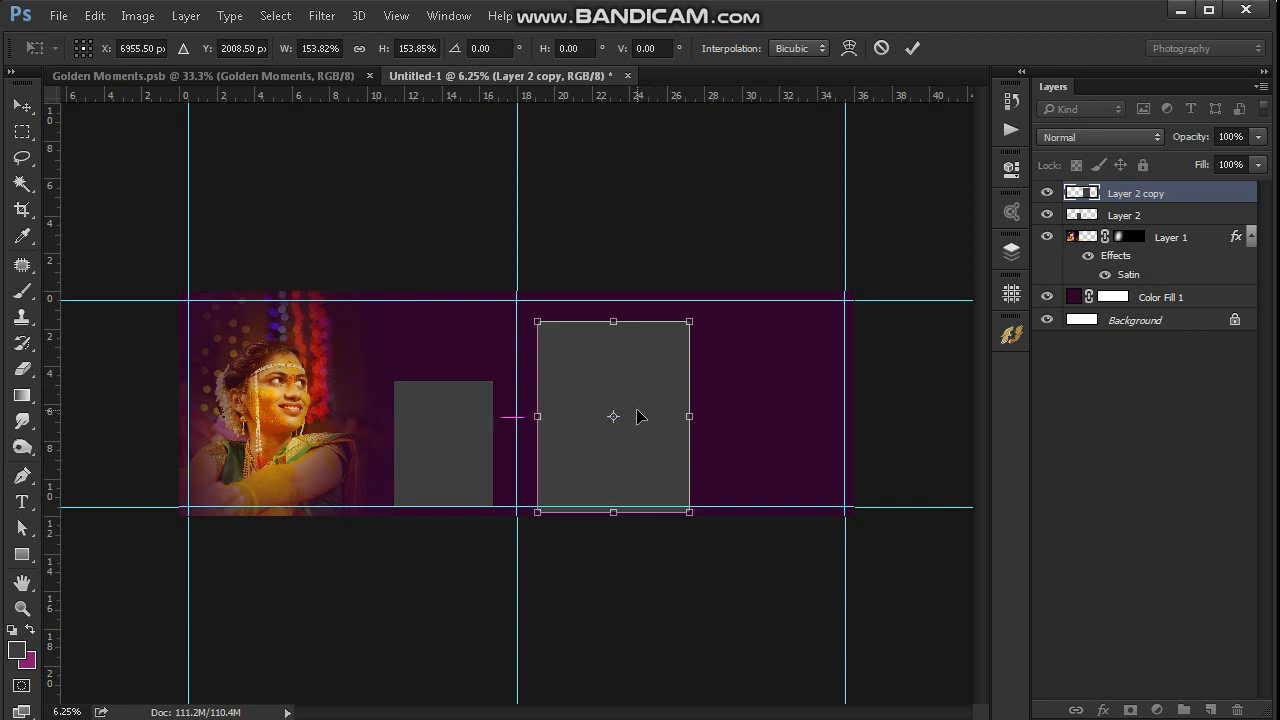
left_click(911, 48)
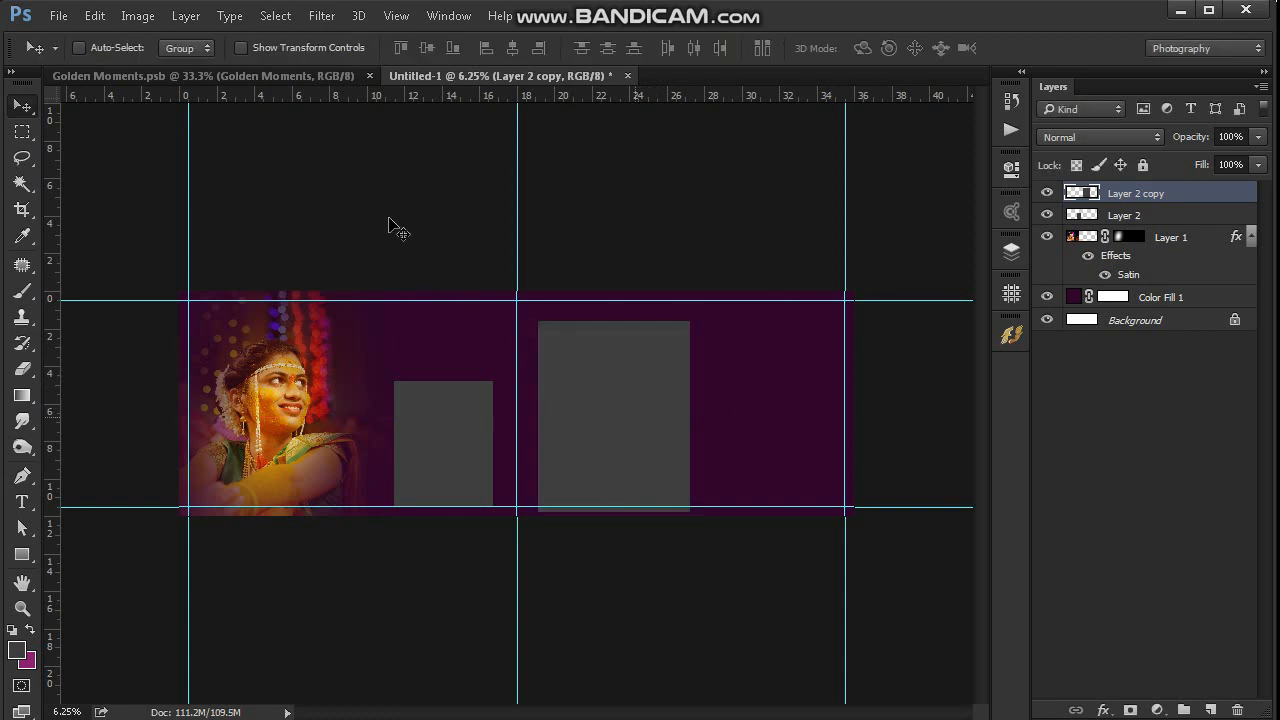
left_click_drag(828, 665, 826, 664)
right_click(495, 489)
left_click_drag(536, 474, 527, 491)
scroll(451, 460, "down", 1)
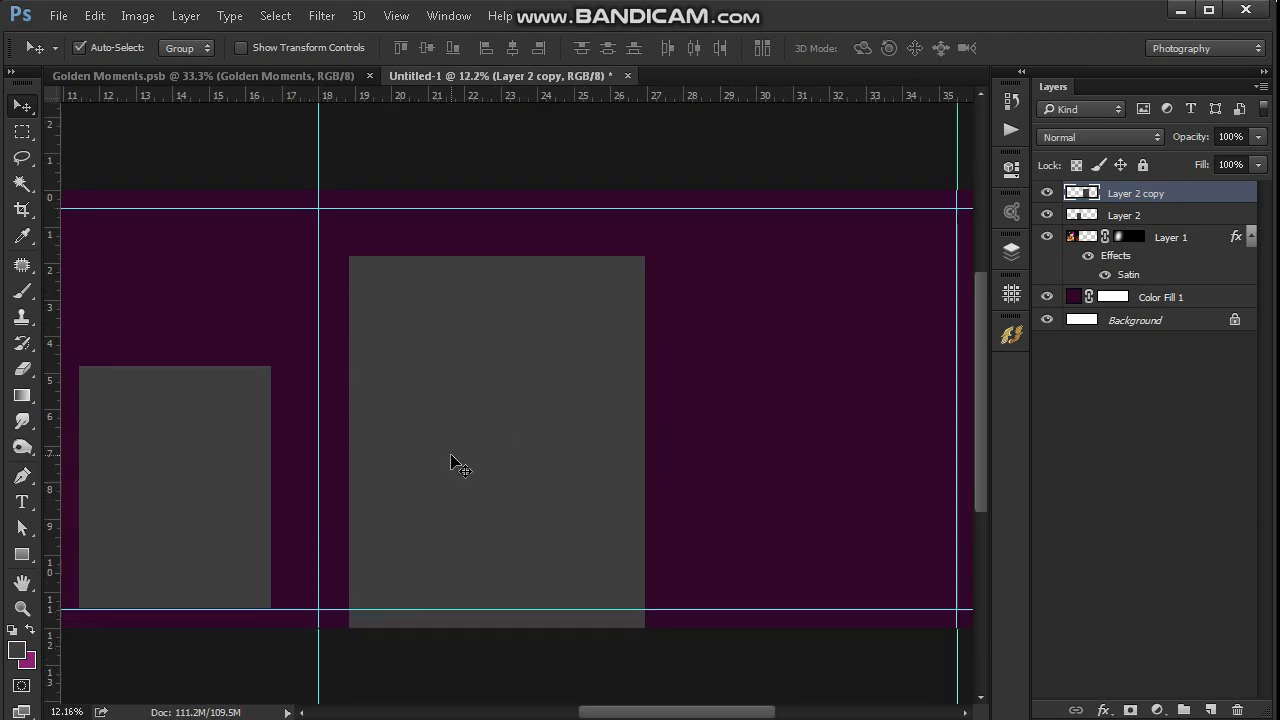
Duplicate the large rectangle, invert it to light grey, and resize it to about 90% width and 44% height inside the frame's upper half.
key("ctrl+j")
key("ctrl+i")
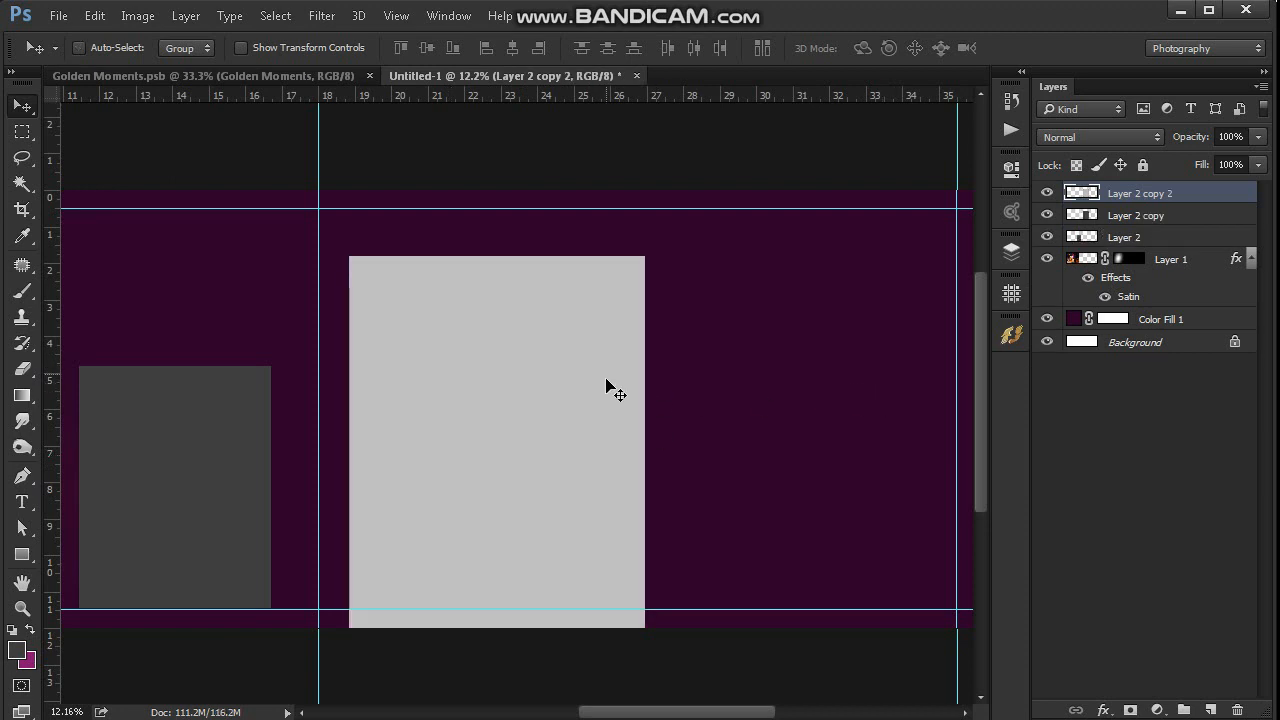
key("ctrl+t")
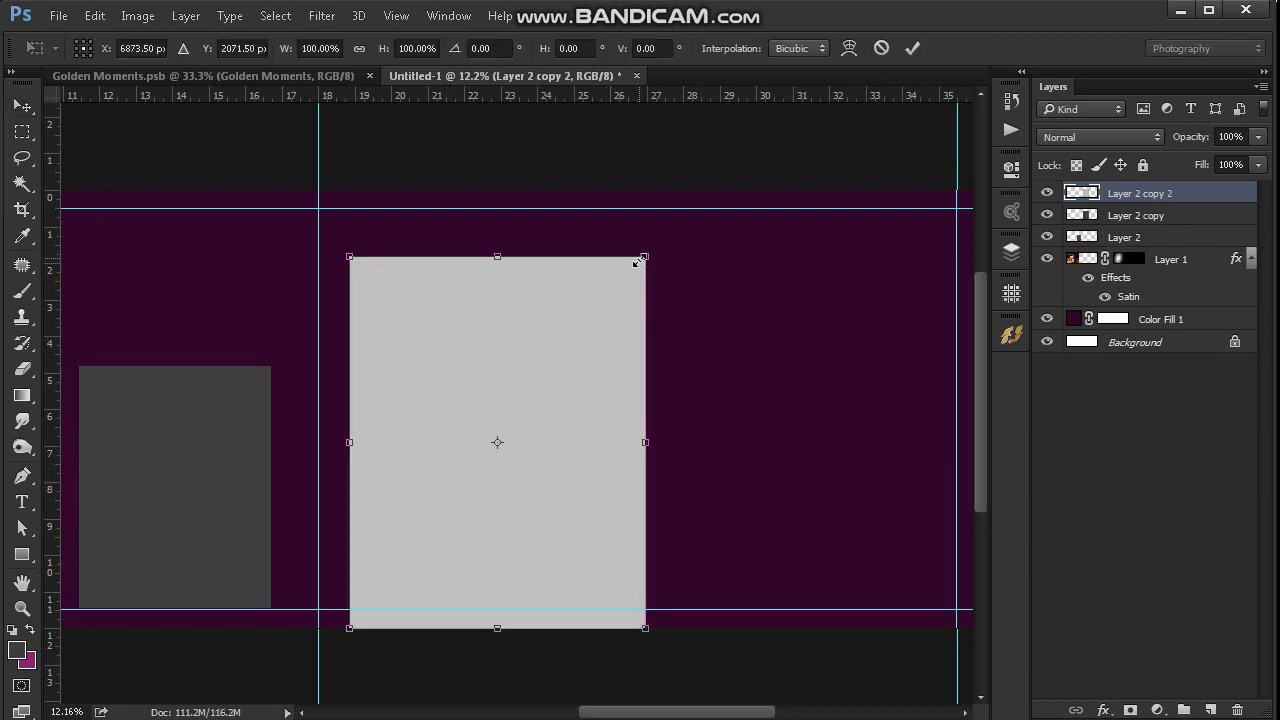
left_click_drag(637, 262, 606, 306)
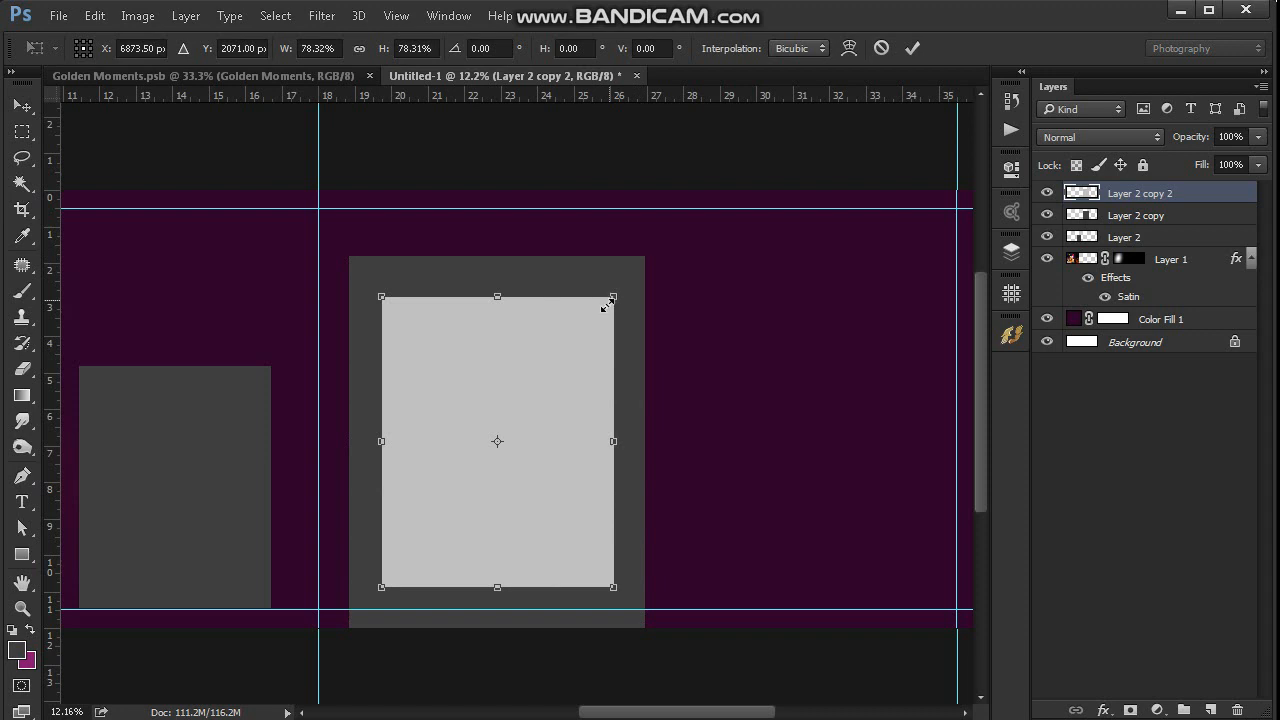
left_click_drag(497, 585, 515, 432)
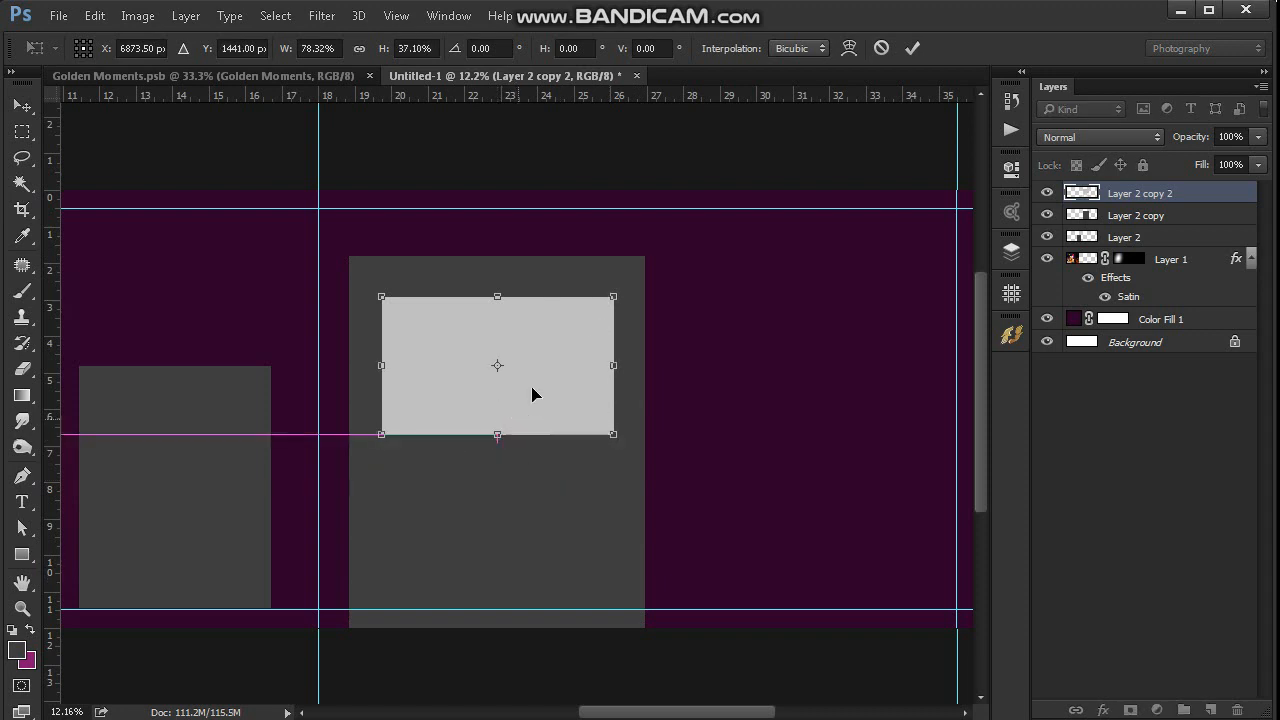
mouse_move(538, 373)
left_mouse_down()
mouse_move(514, 346)
mouse_move(537, 380)
left_mouse_up()
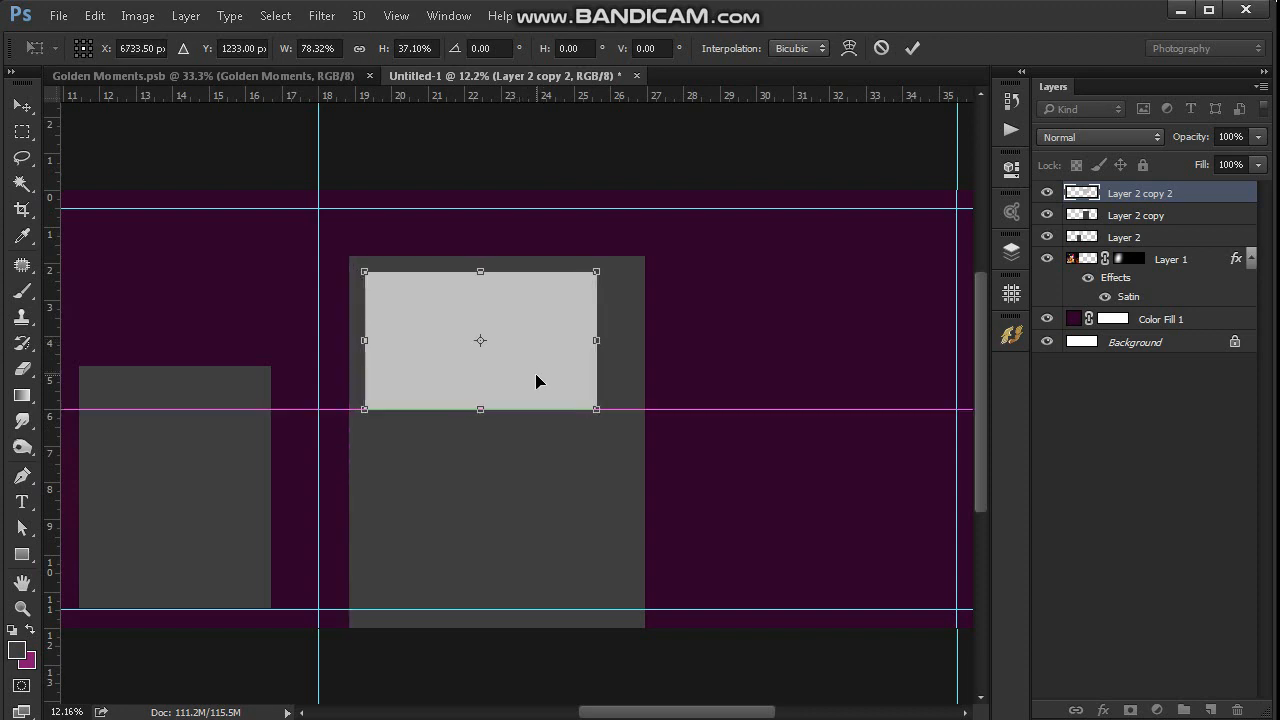
left_click_drag(597, 409, 629, 437)
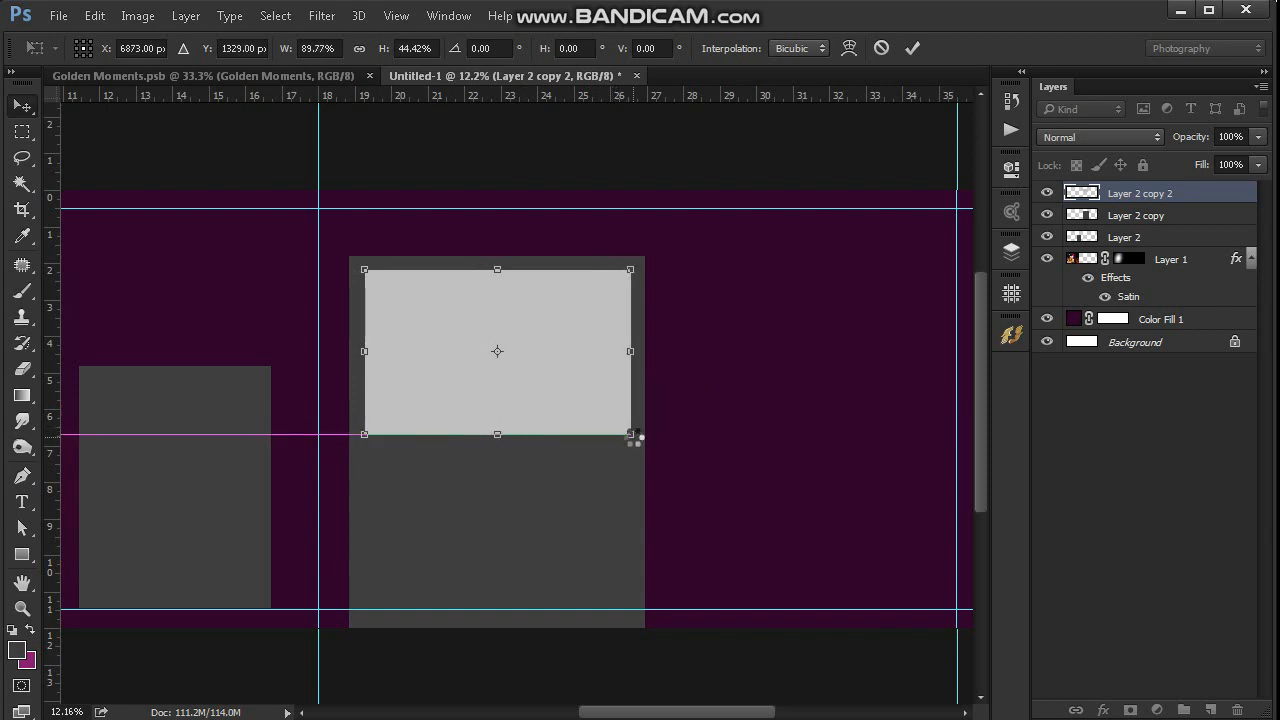
key("Return")
Duplicate the light grey rectangle directly below the first with a narrow gap, and hide the guides.
key("ctrl+j")
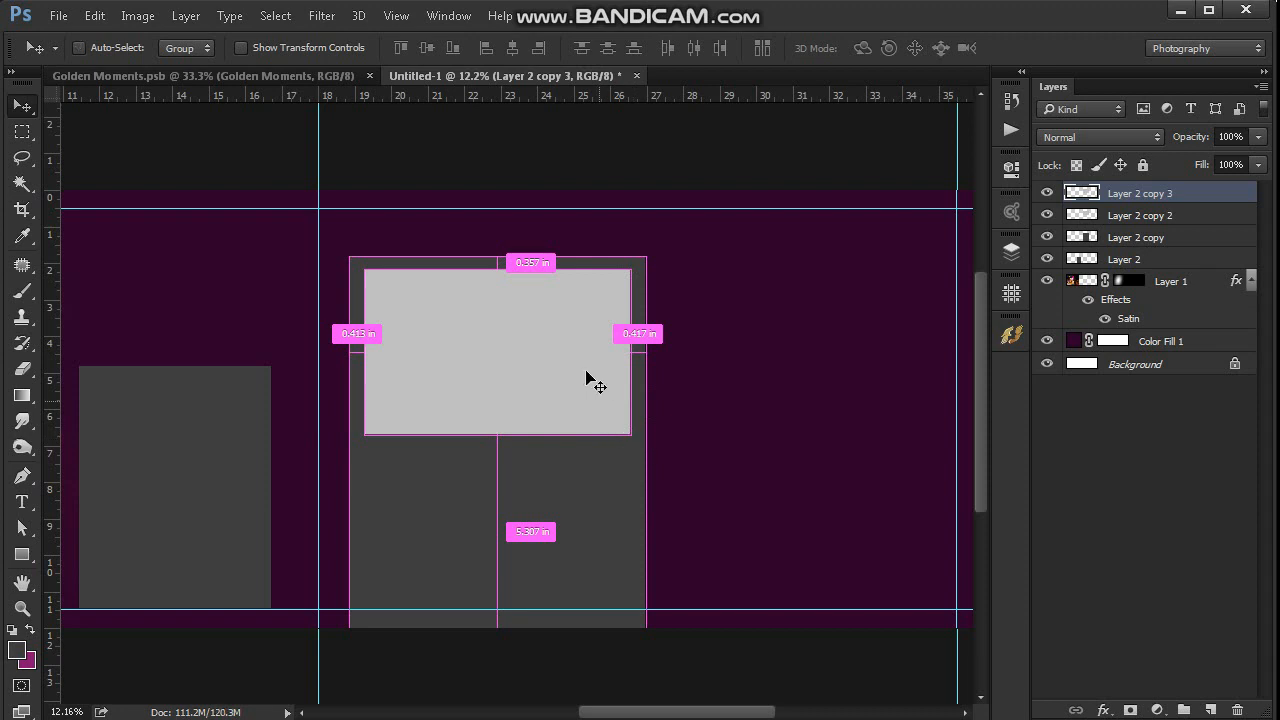
left_click_drag(588, 373, 573, 544)
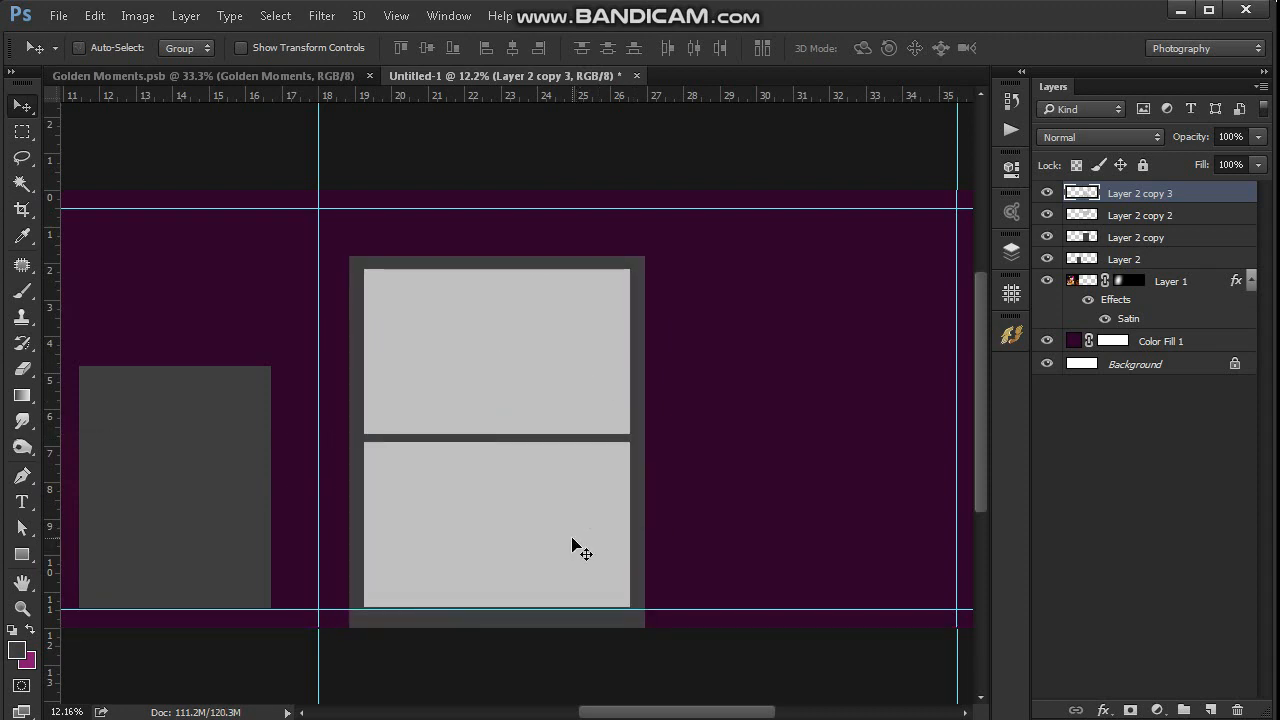
scroll(534, 346, "down", 3)
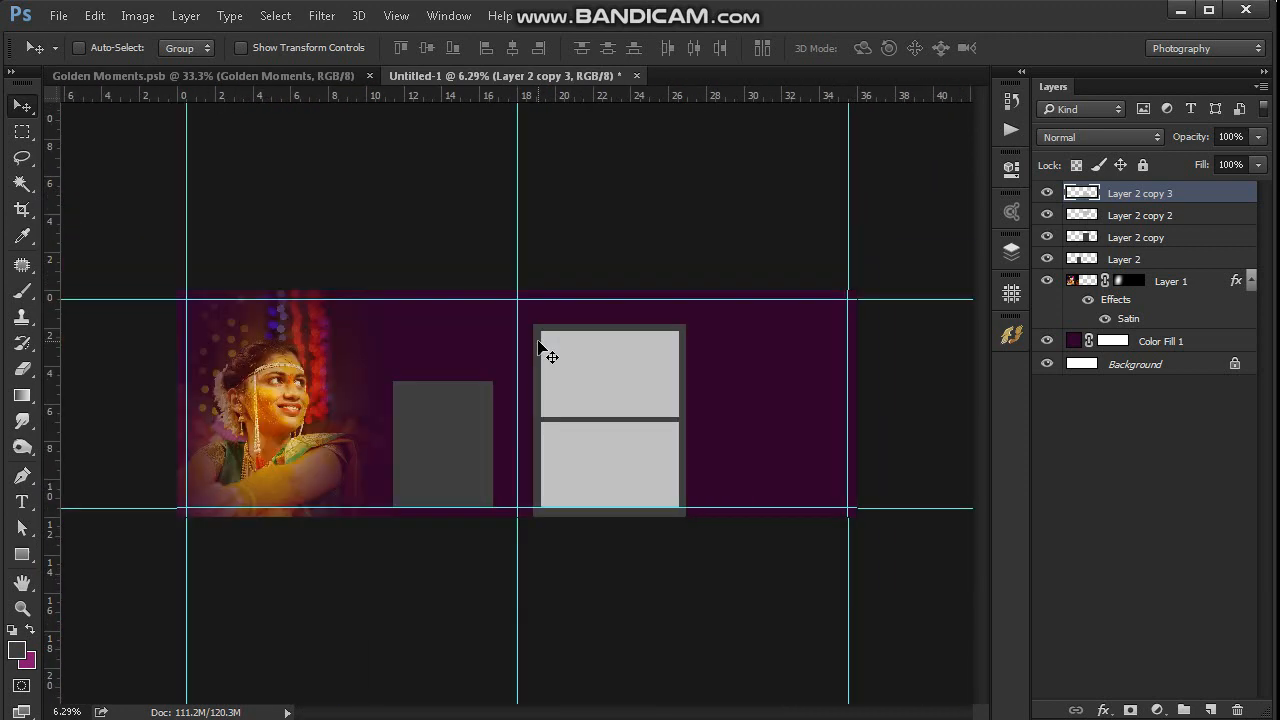
key("ctrl+semicolon")
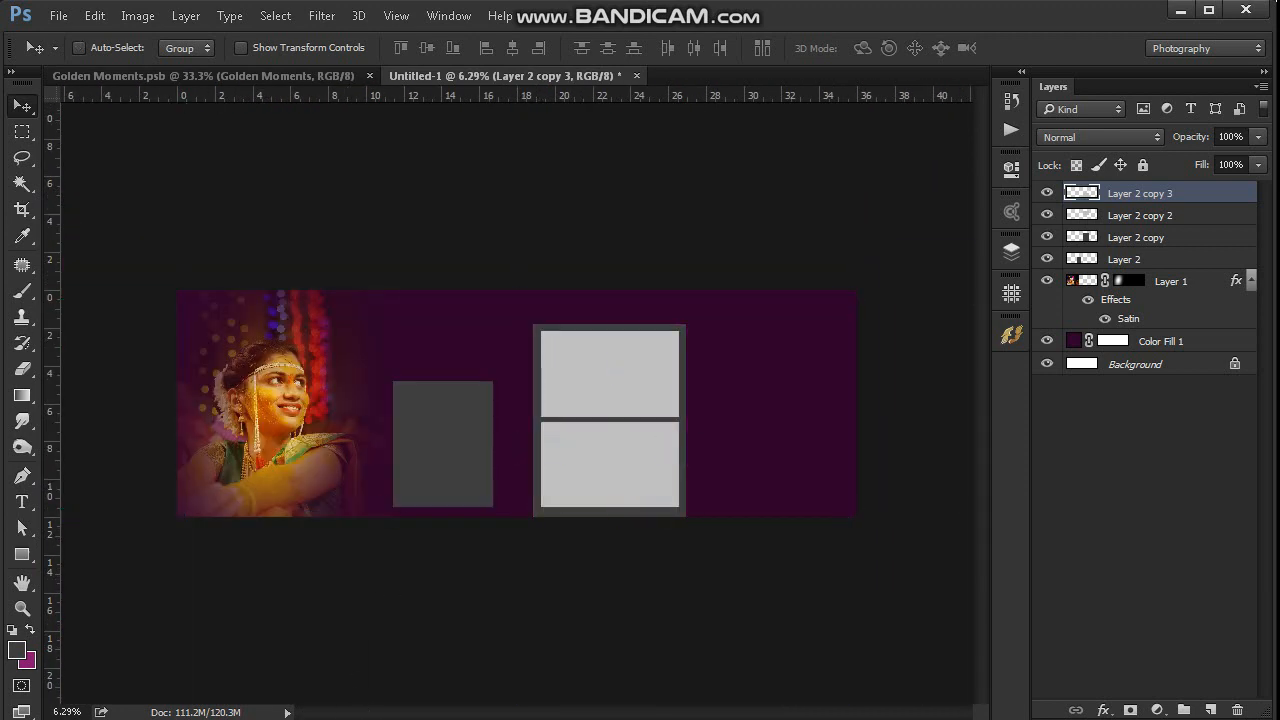
scroll(325, 490, "up", 2)
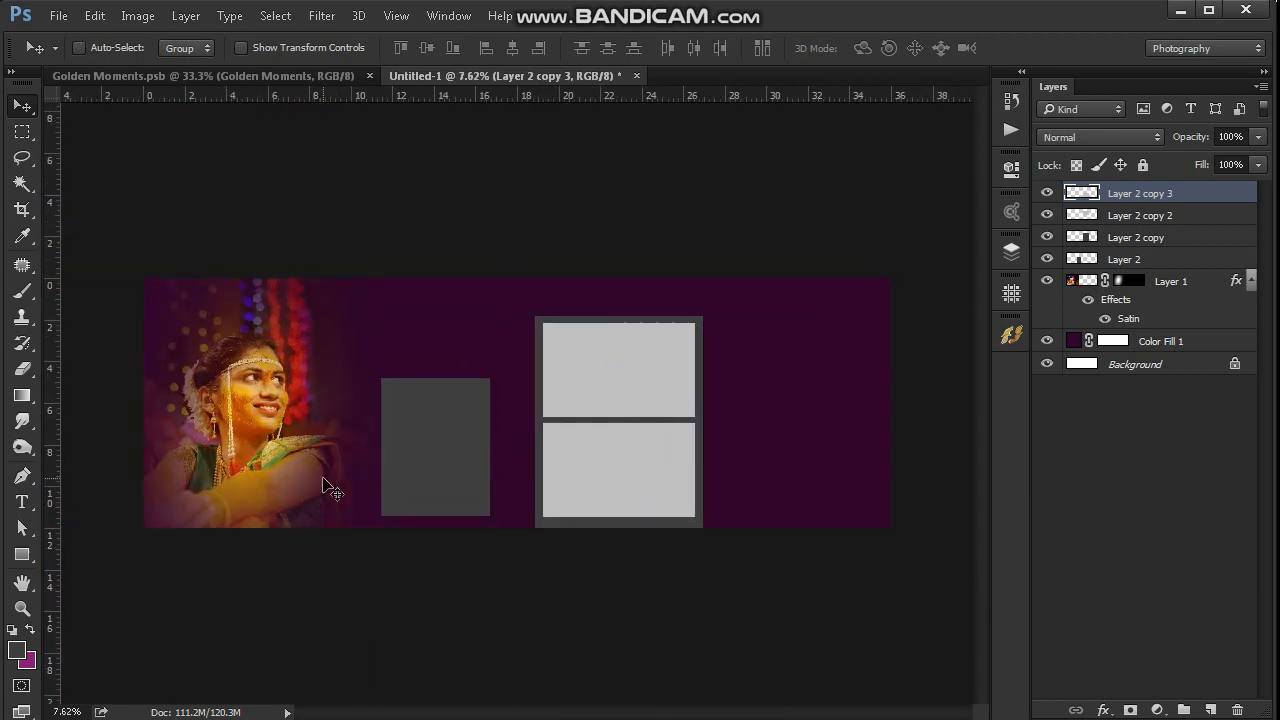
Brighten the bride photo's layer with Levels by setting the white input level to 215.
left_click(1082, 288)
key("ctrl+l")
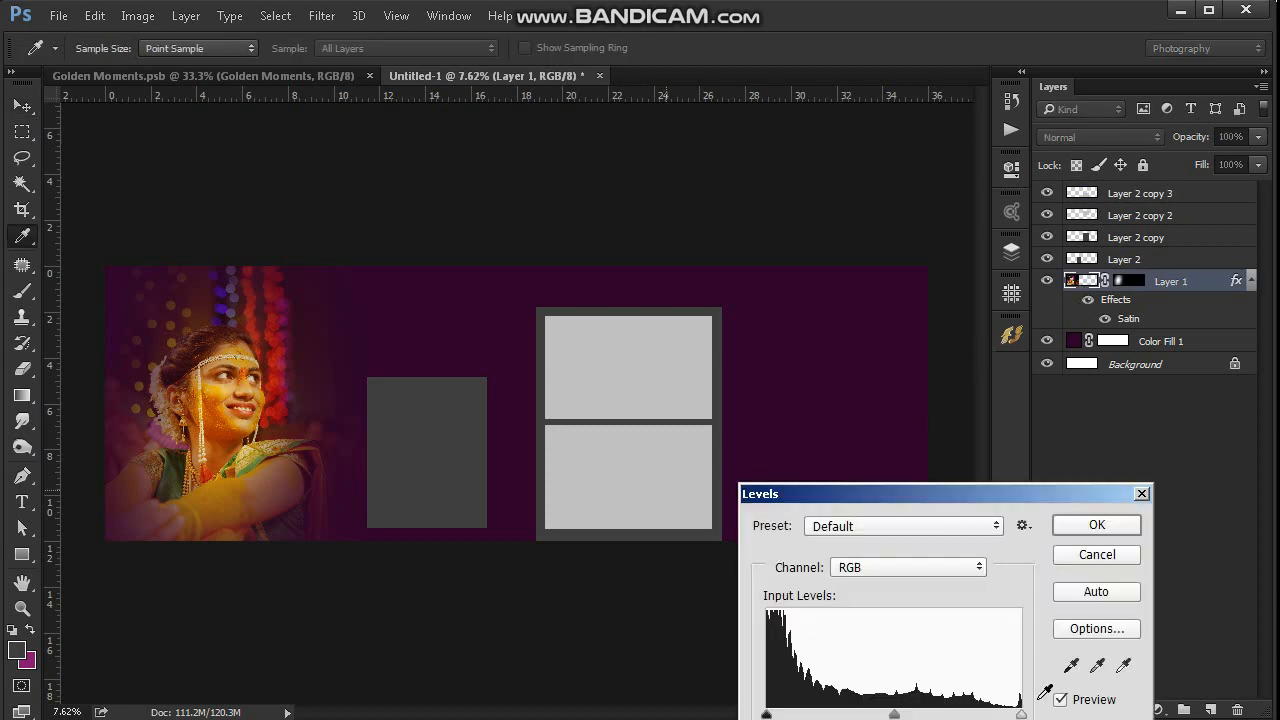
left_click_drag(988, 493, 934, 296)
left_click_drag(966, 518, 929, 533)
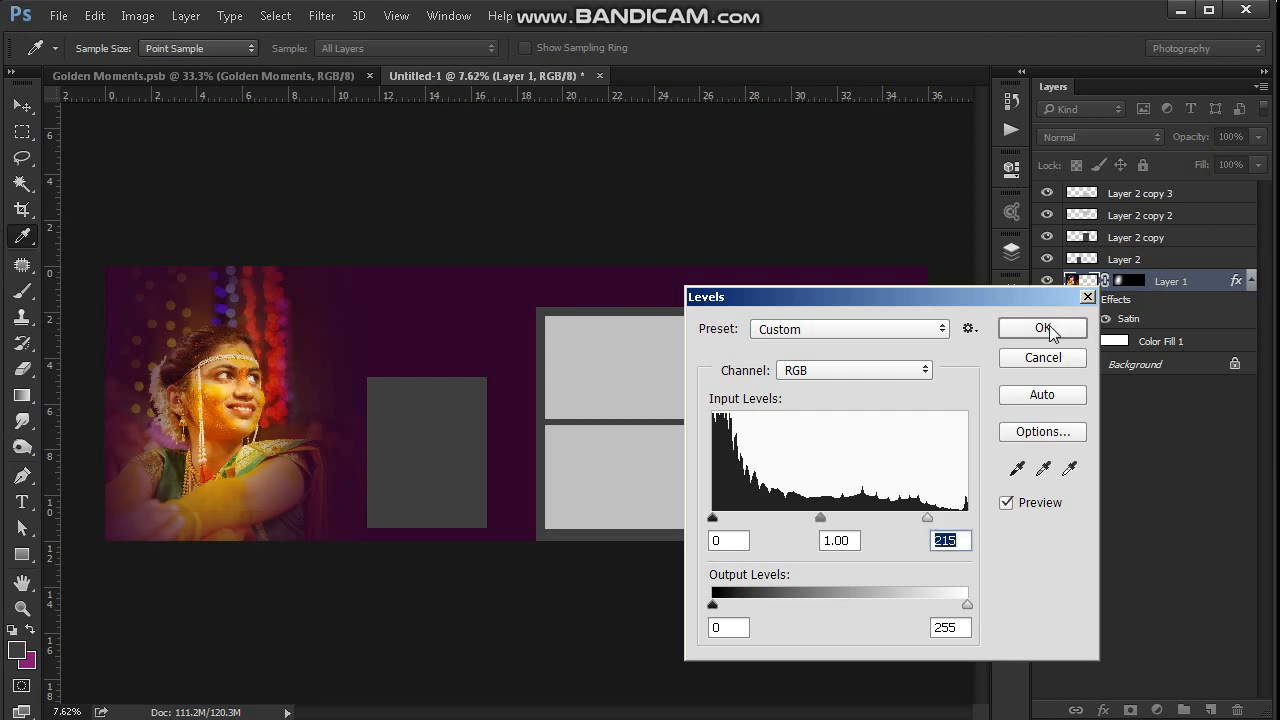
left_click(1046, 330)
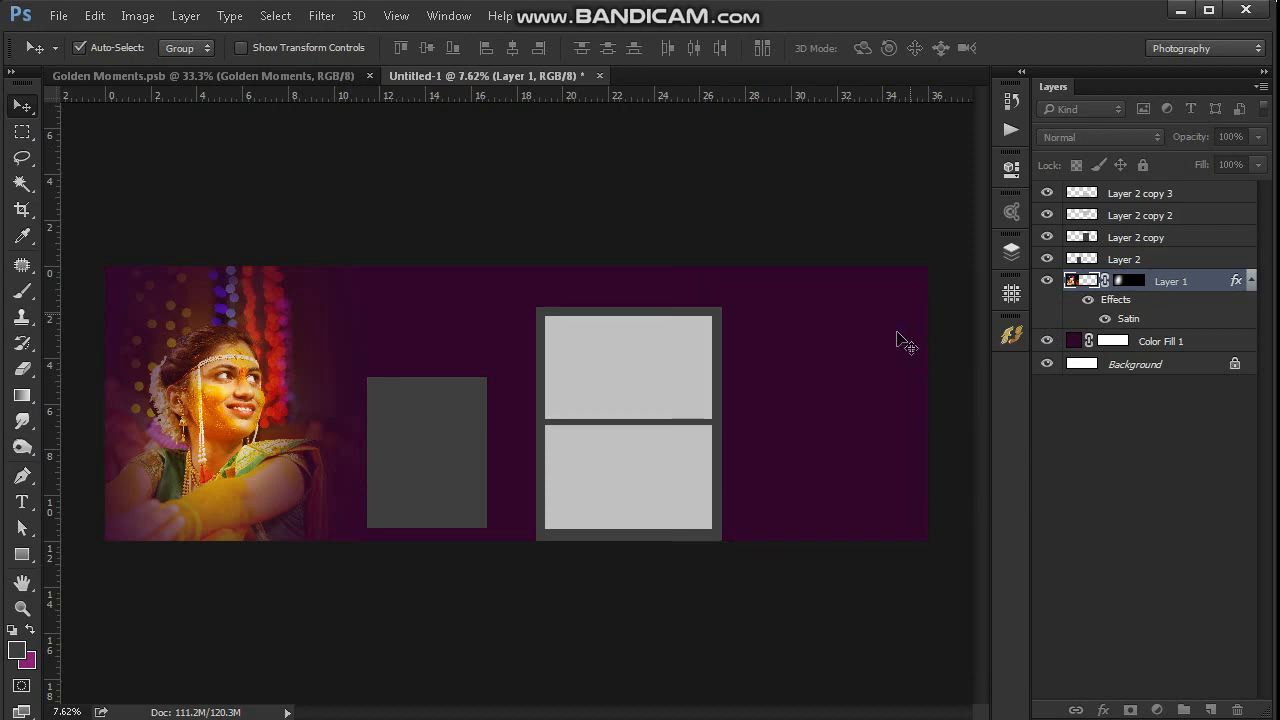
Switch to the photo folder in Windows Explorer and open the DSC_8507 photo in Photoshop.
key("alt+Tab")
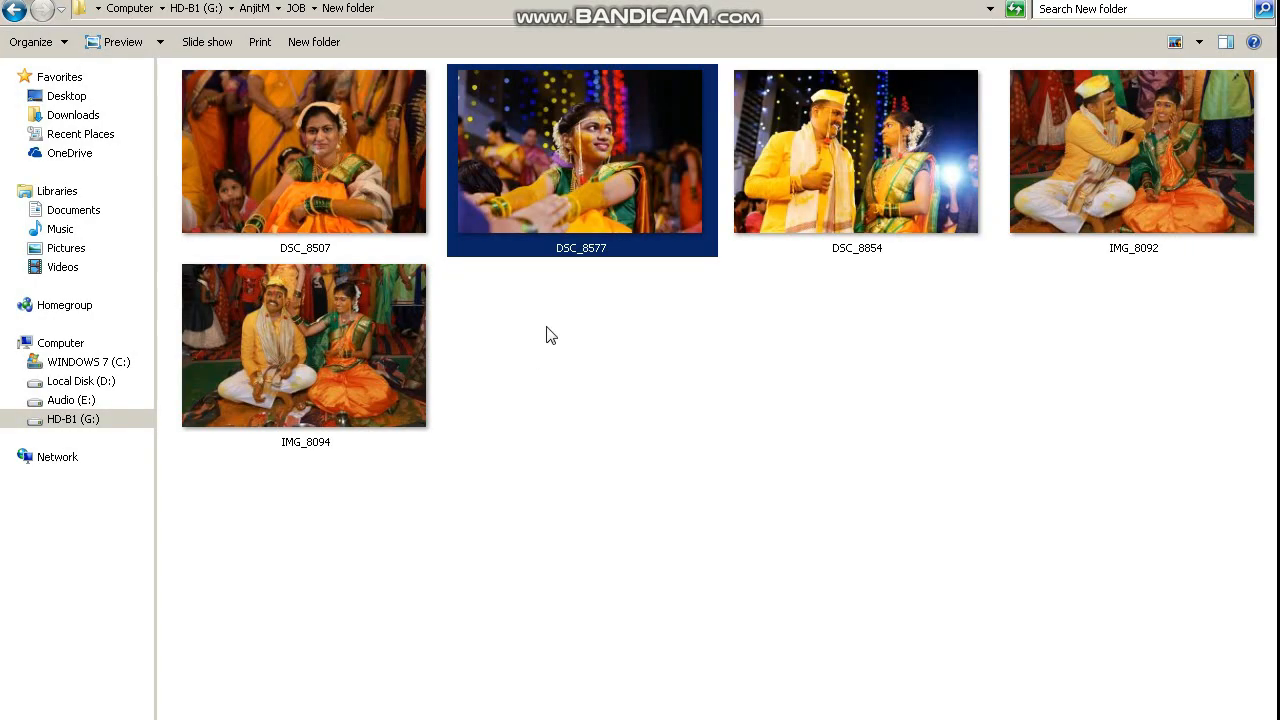
left_click(502, 299)
left_click(382, 225)
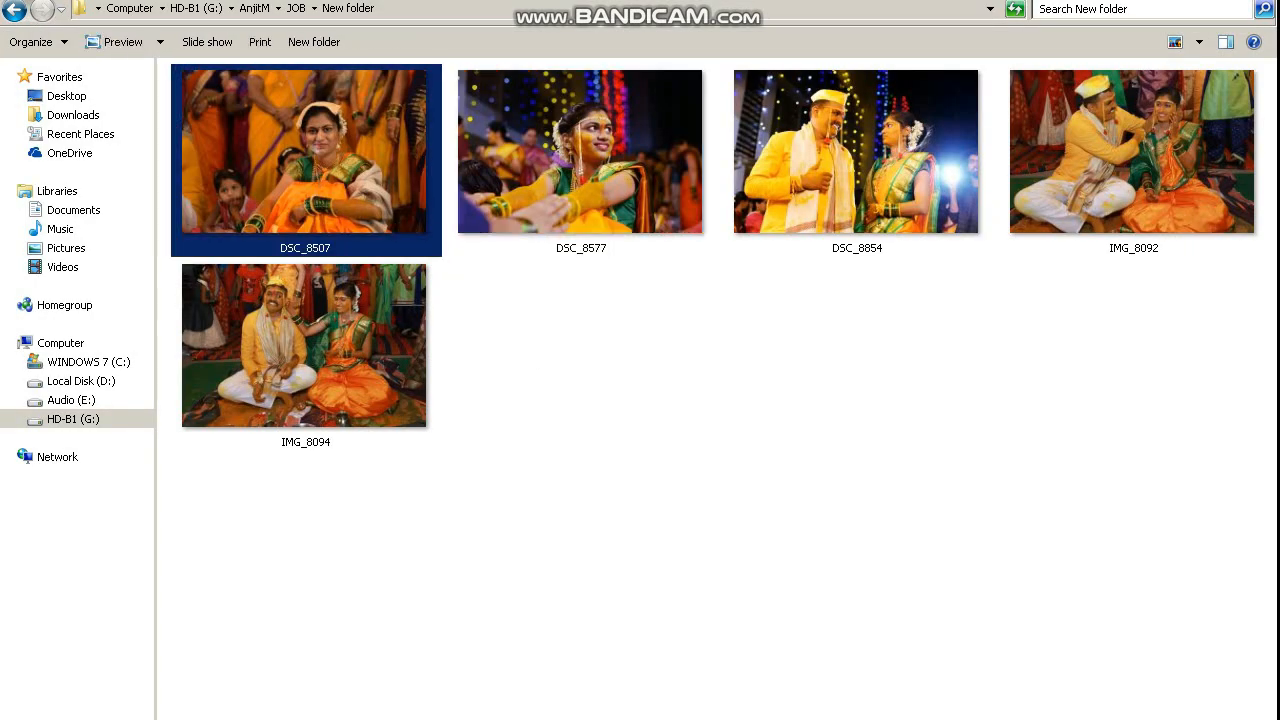
key("alt+Tab")
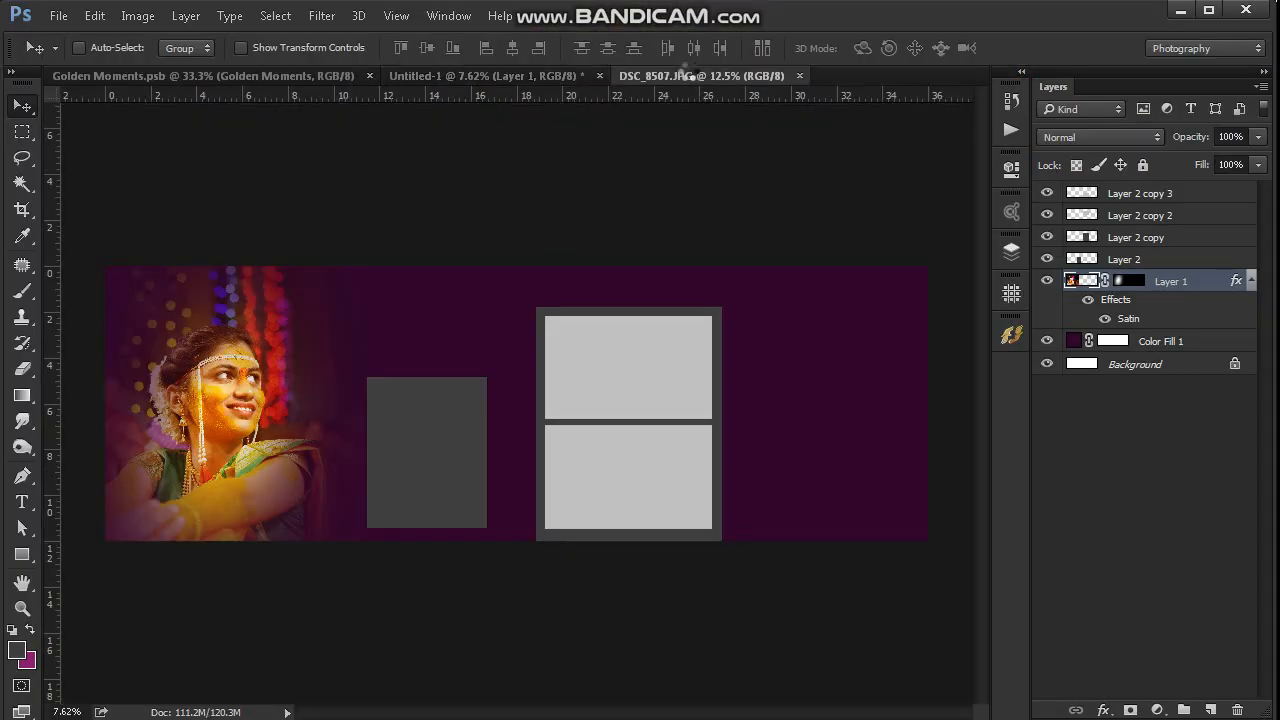
Copy the whole DSC_8507 photo, close it, and paste it into the album spread clipped to the small dark grey rectangle.
key("ctrl+a")
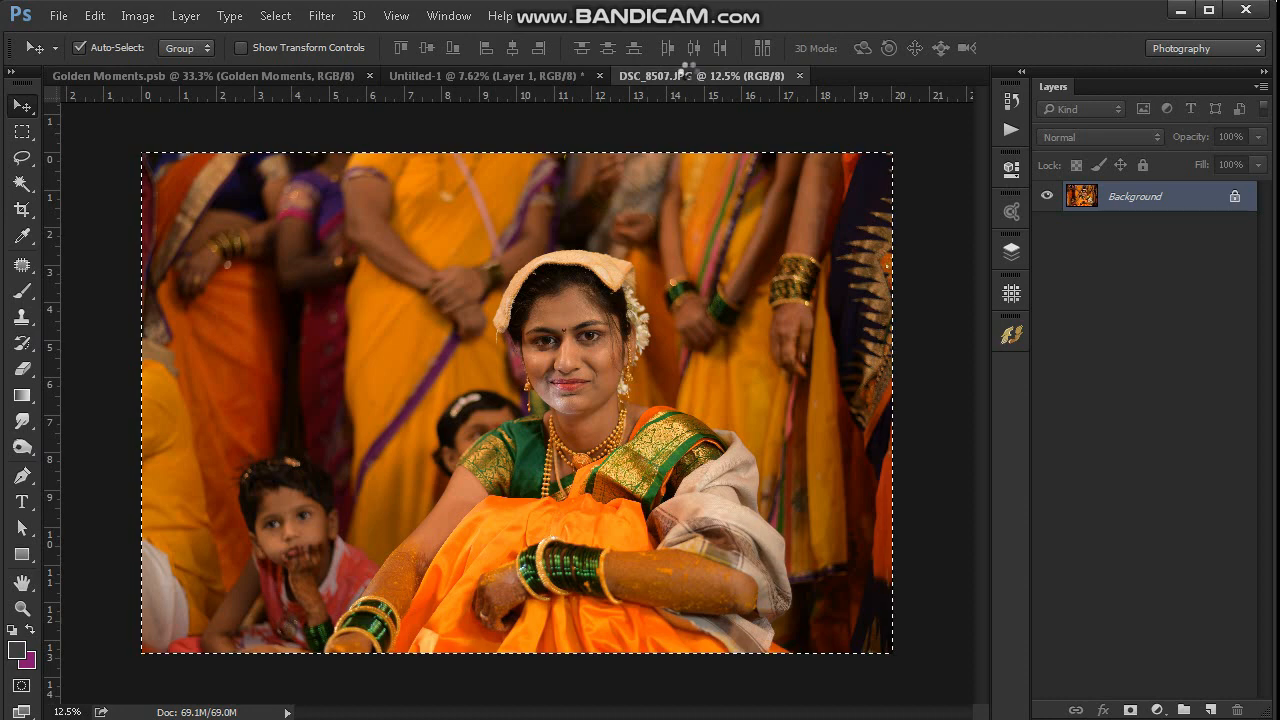
key("ctrl+w")
right_click(412, 426)
left_click(430, 434)
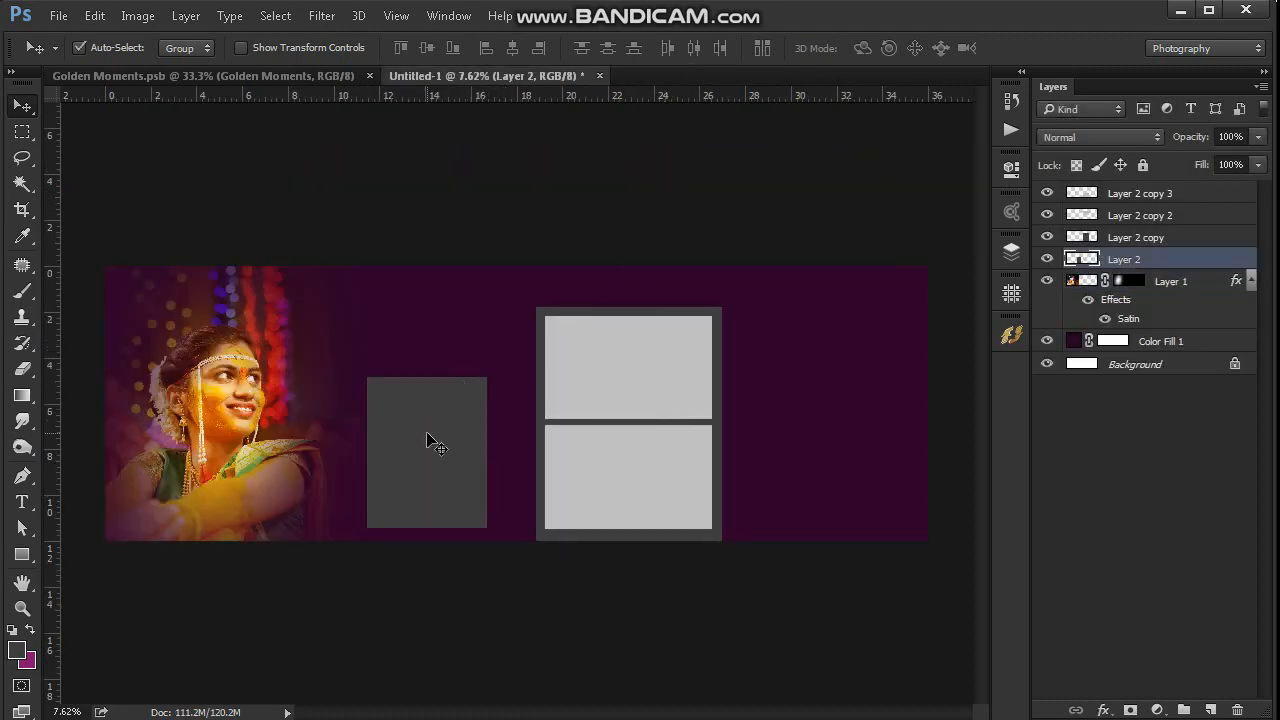
key("ctrl+v")
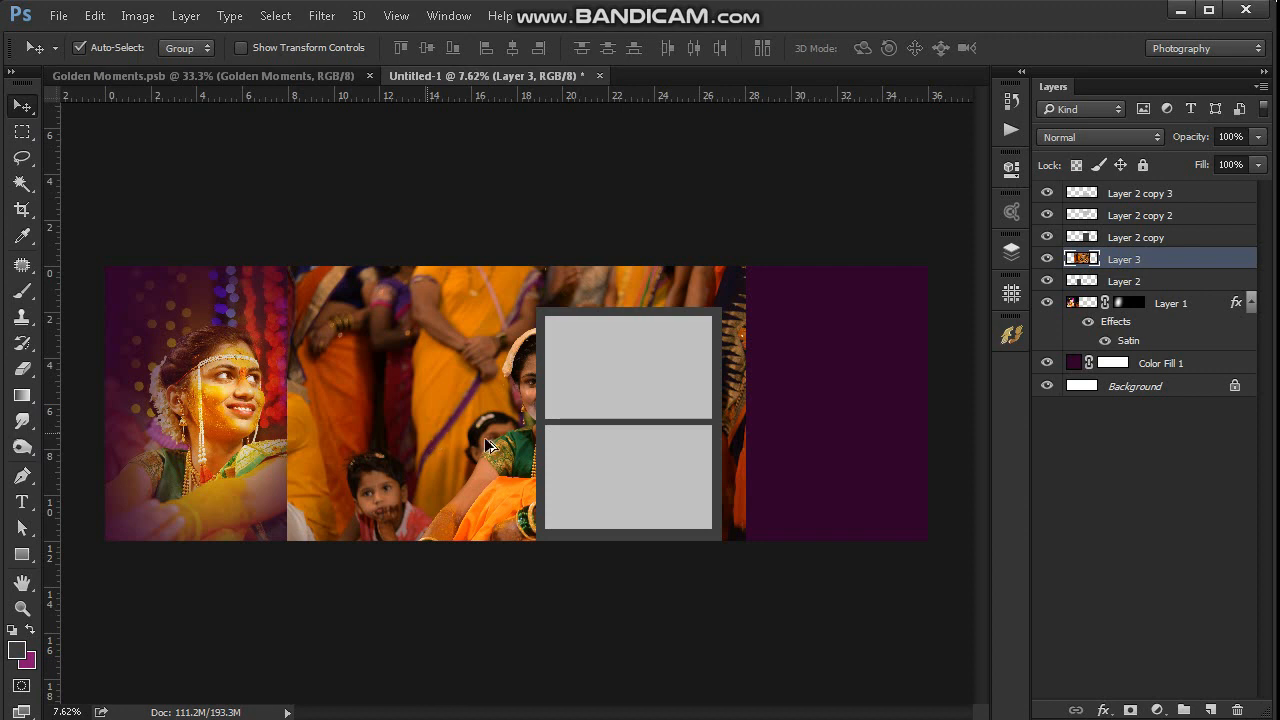
key("ctrl+alt+g")
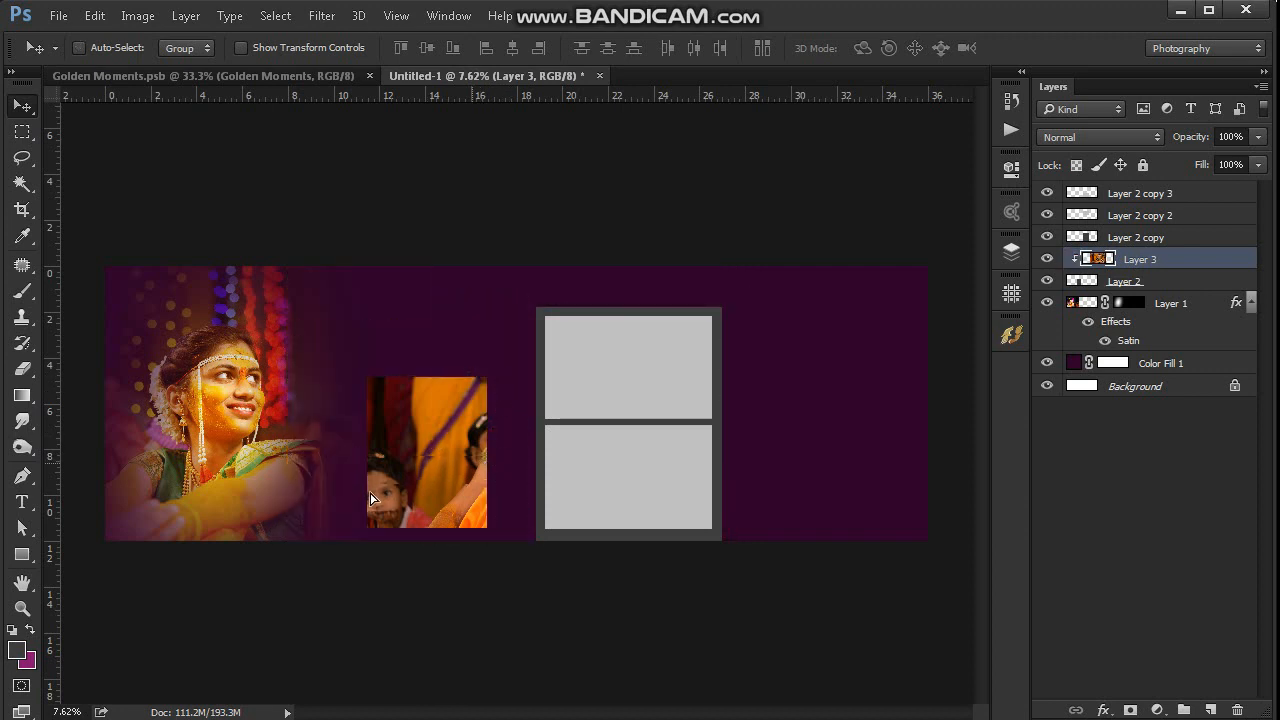
Move the clipped photo so the bride's face fills the small frame, and set its blend mode to Luminosity.
left_click_drag(370, 498, 449, 477)
key("shift+alt+y")
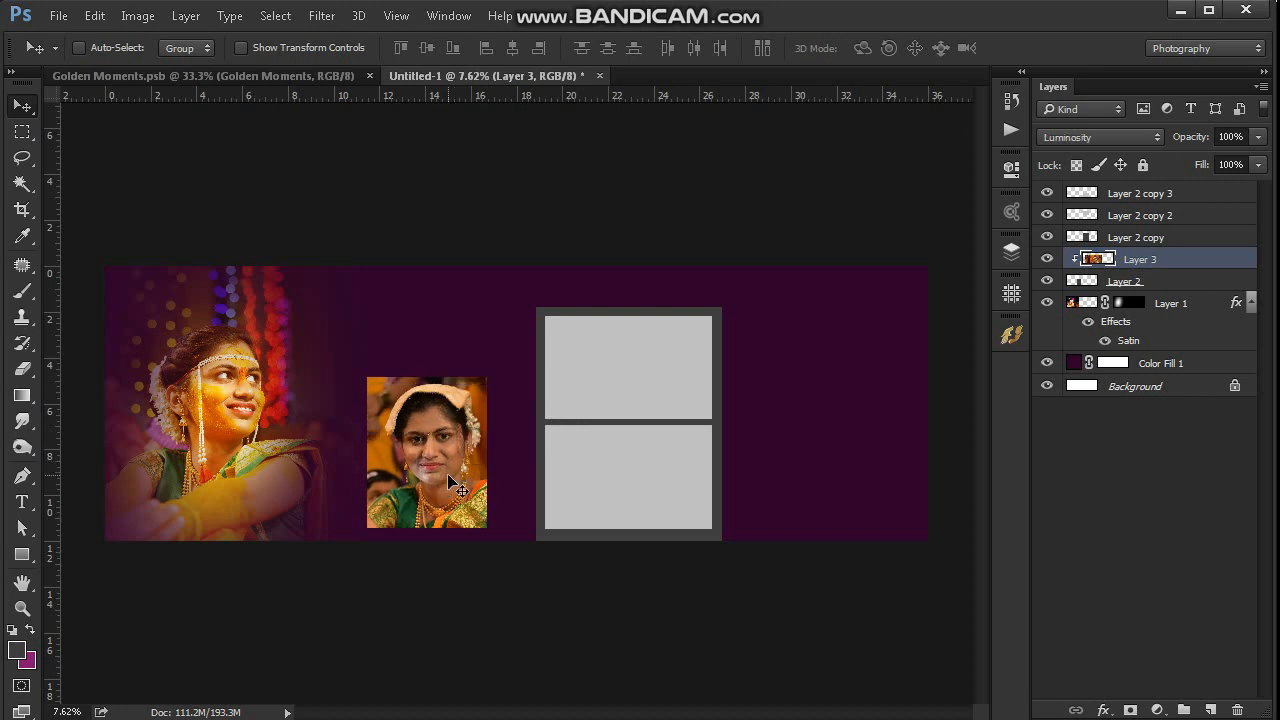
key("ctrl")
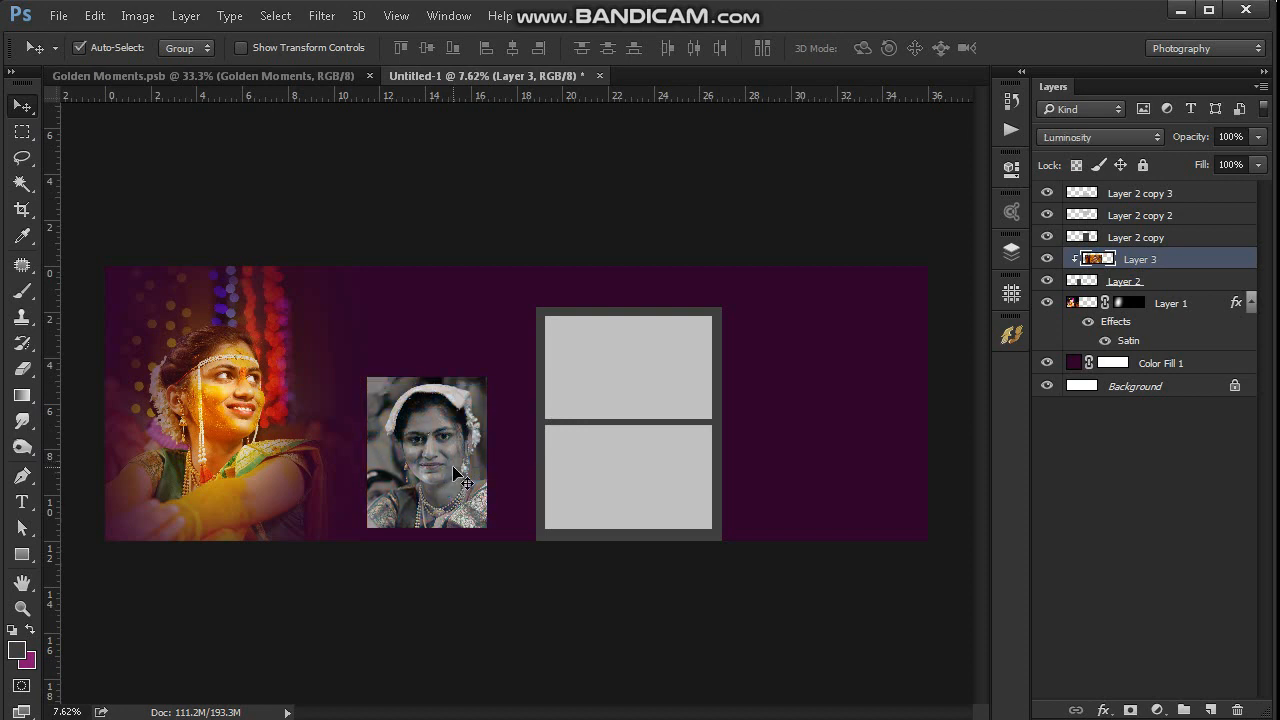
Scale the clipped bride photo to about 67% and reposition it so her head and shoulders sit within the small frame.
key("ctrl+t")
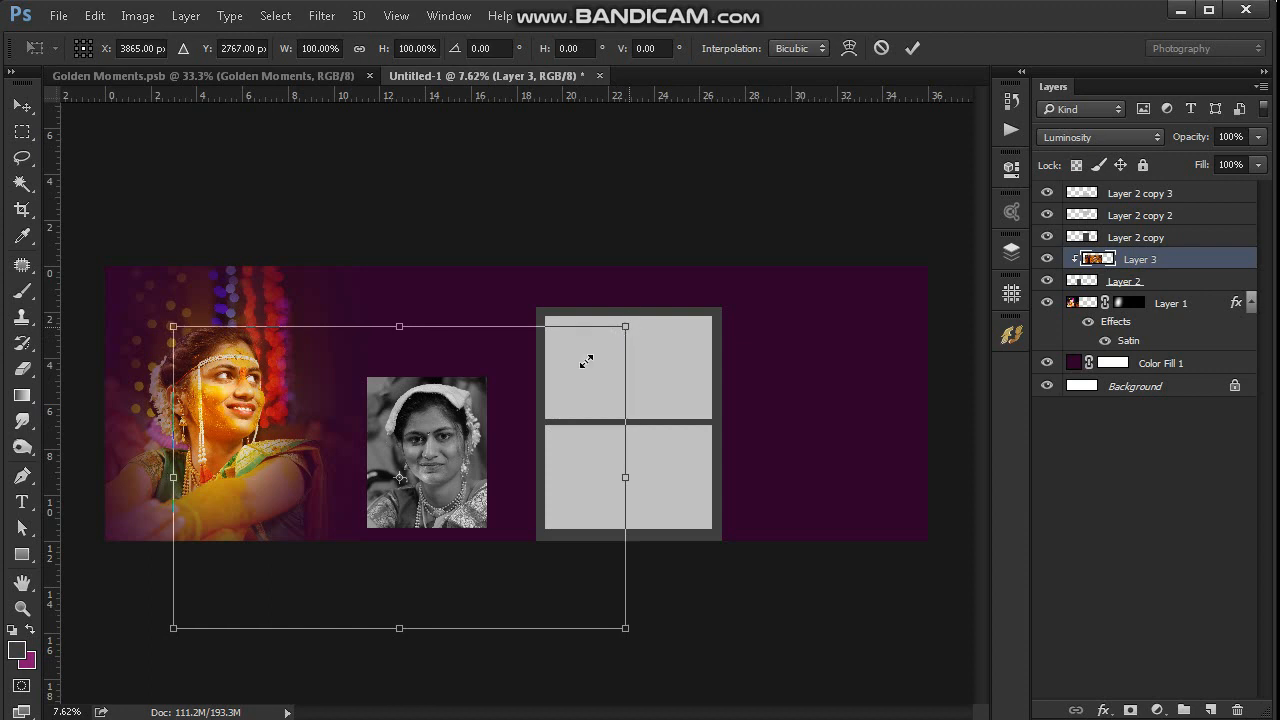
left_click_drag(584, 363, 556, 377)
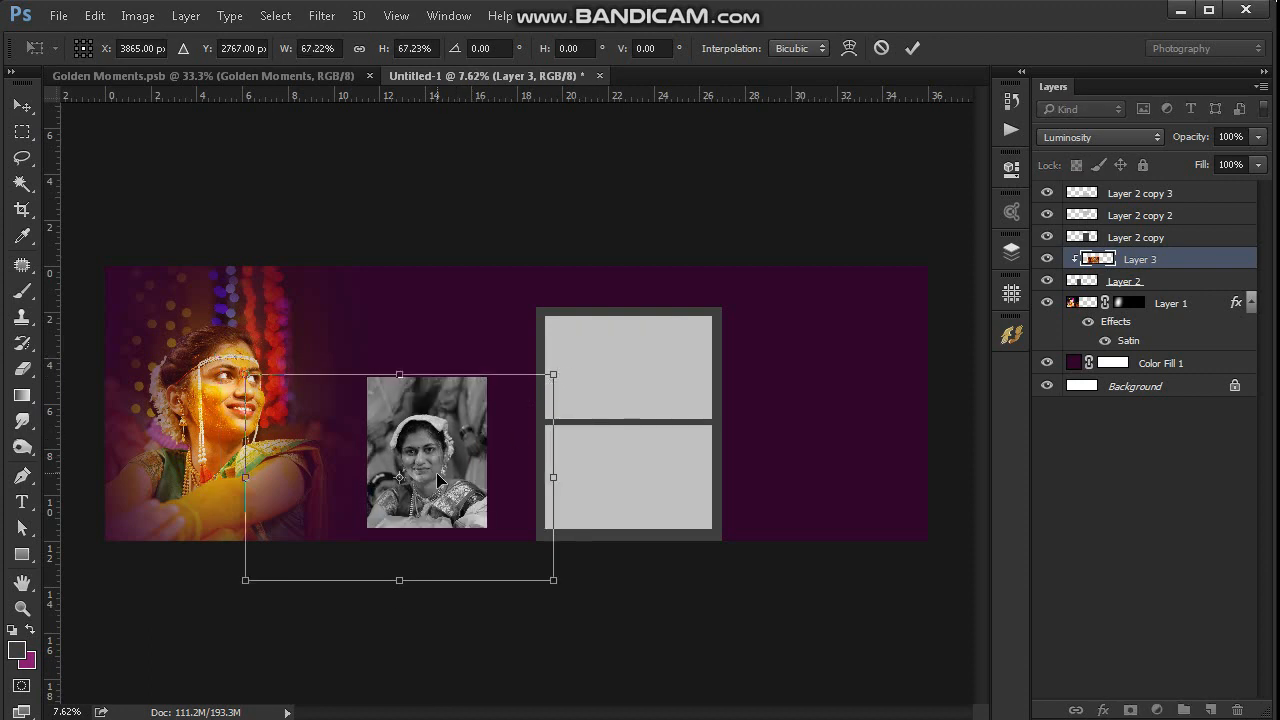
left_click_drag(437, 478, 434, 470)
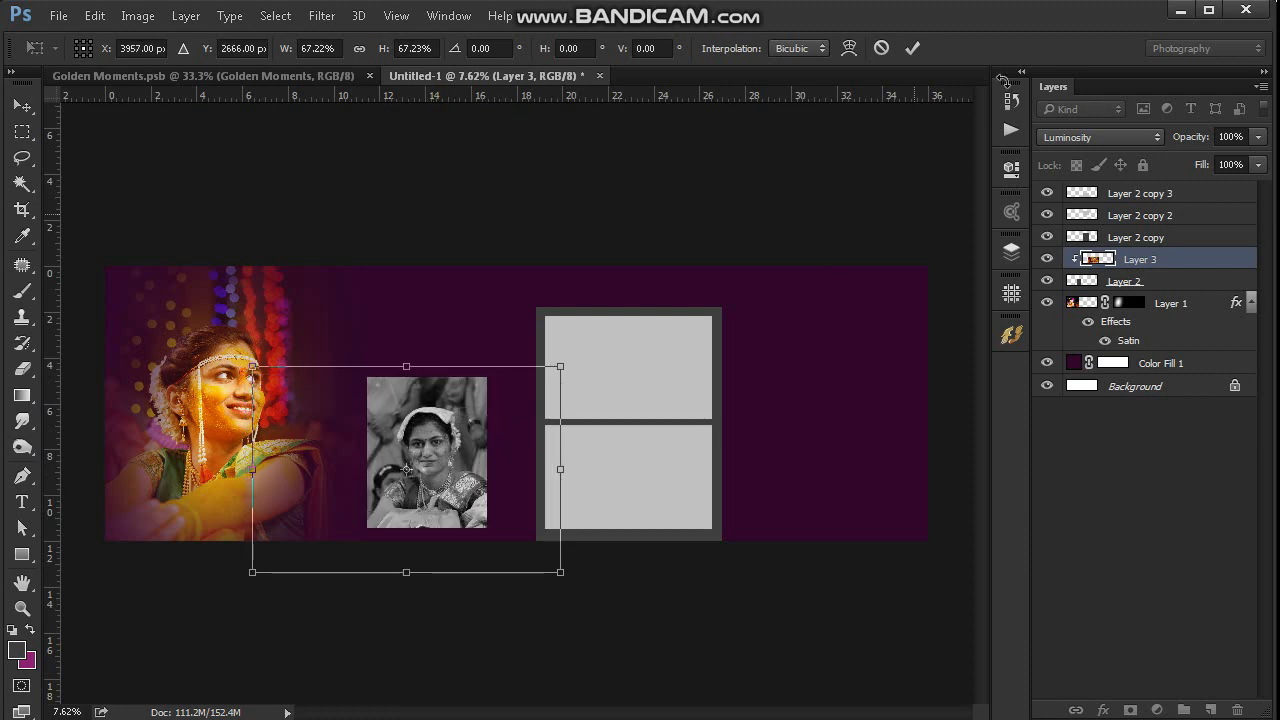
left_click(913, 50)
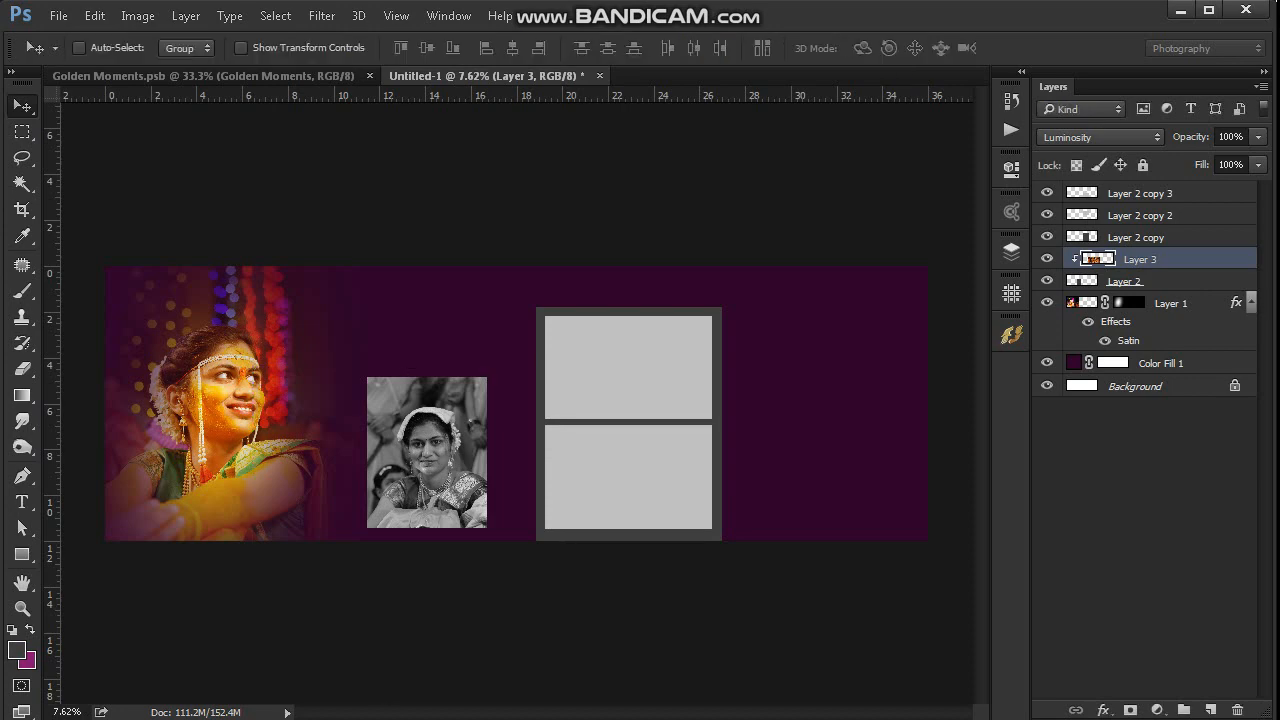
Switch to the photo folder in Windows Explorer and open IMG_8092 and IMG_8094 in Photoshop.
key("alt+Tab")
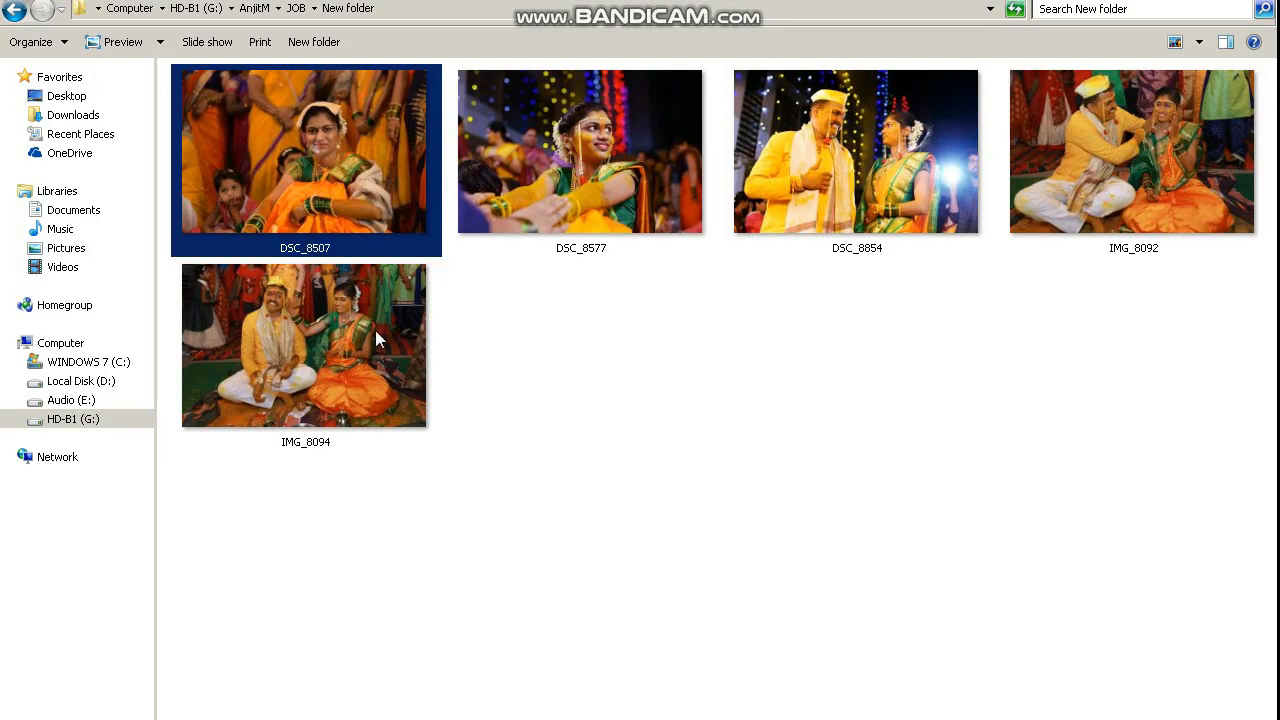
left_click(375, 340)
left_click(1138, 159, "ctrl")
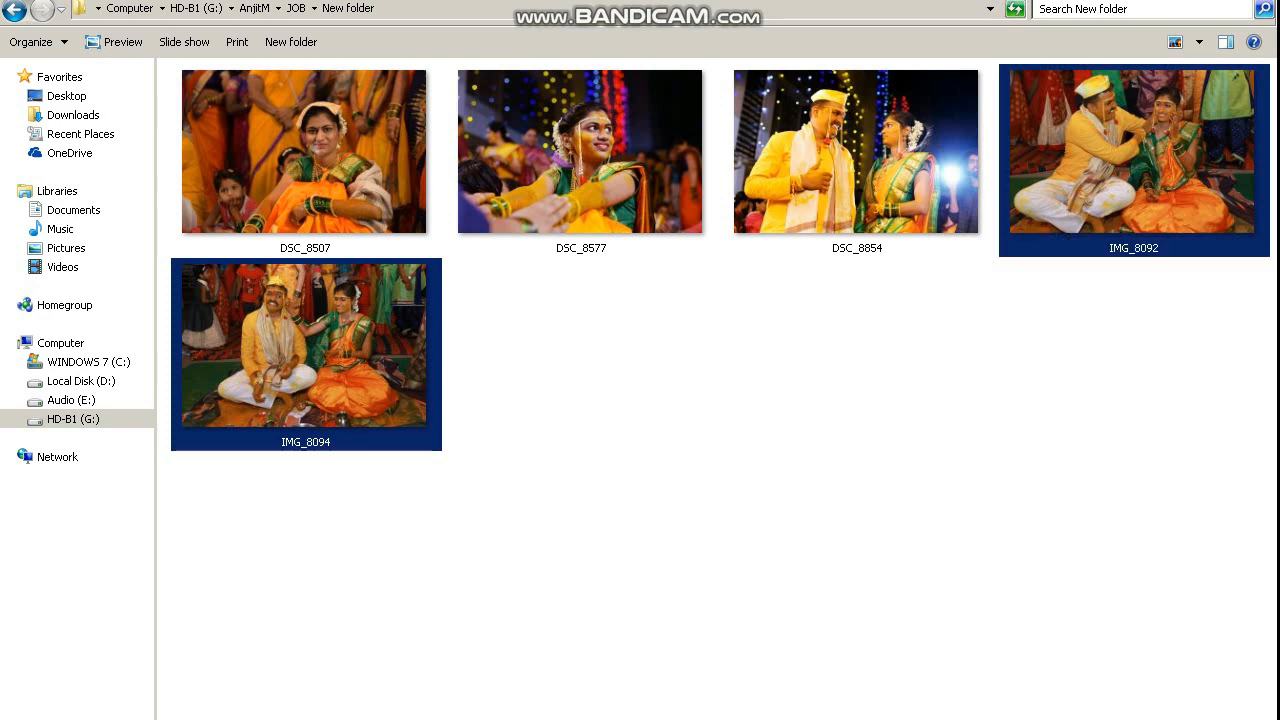
key("alt+Tab")
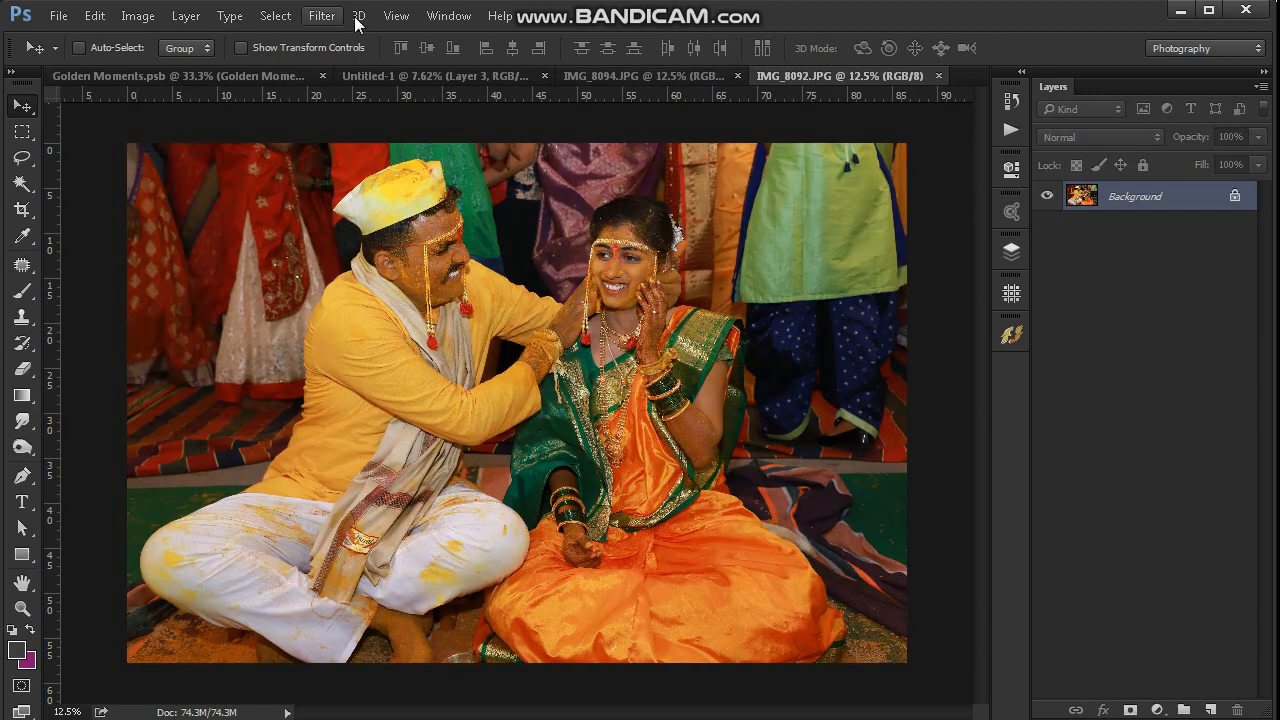
Correct IMG_8092 with iCorrect Portrait using auto black and white points, brightness +15, contrast +10 and the skin tone memory colour.
left_click(357, 20)
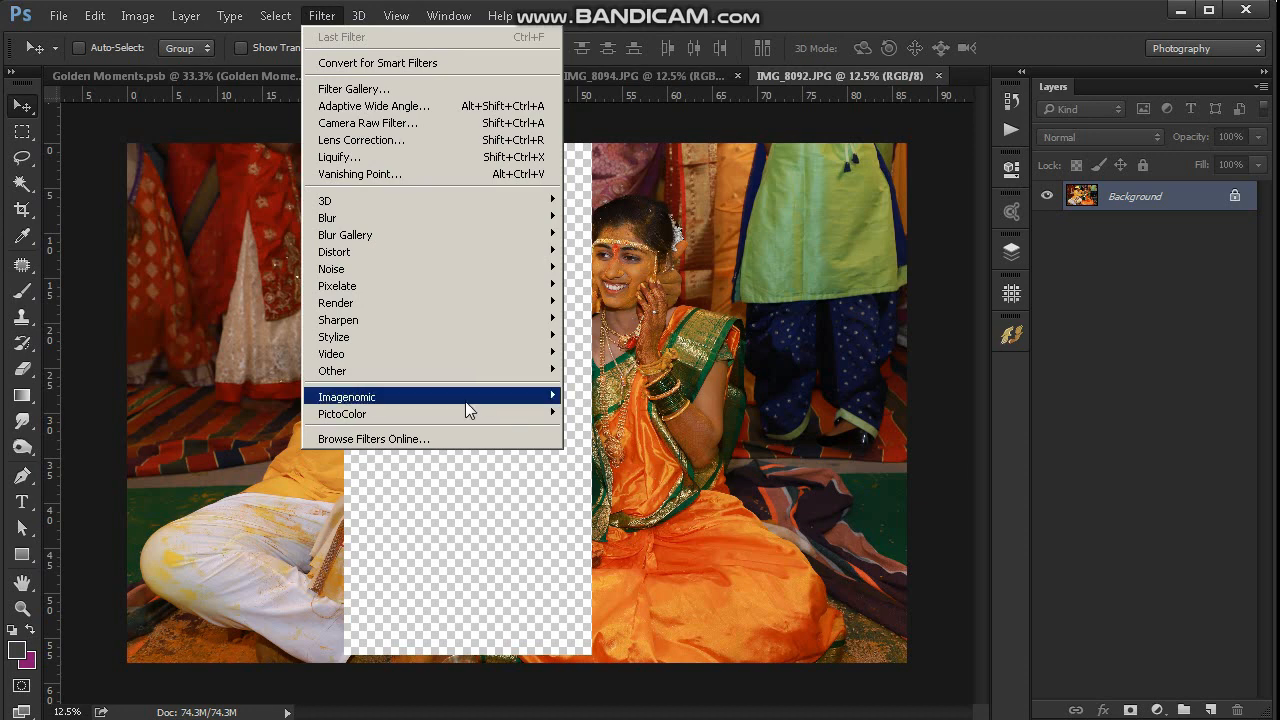
mouse_move(477, 414)
left_click(620, 413)
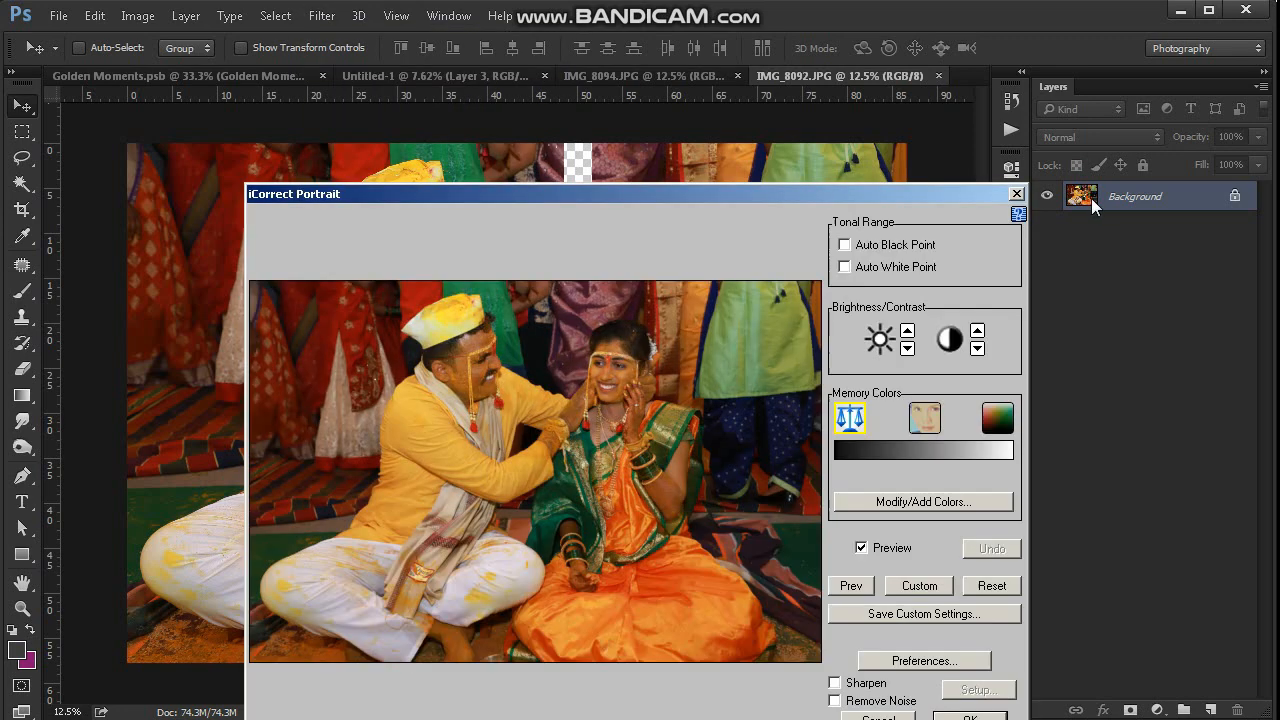
left_click(878, 266)
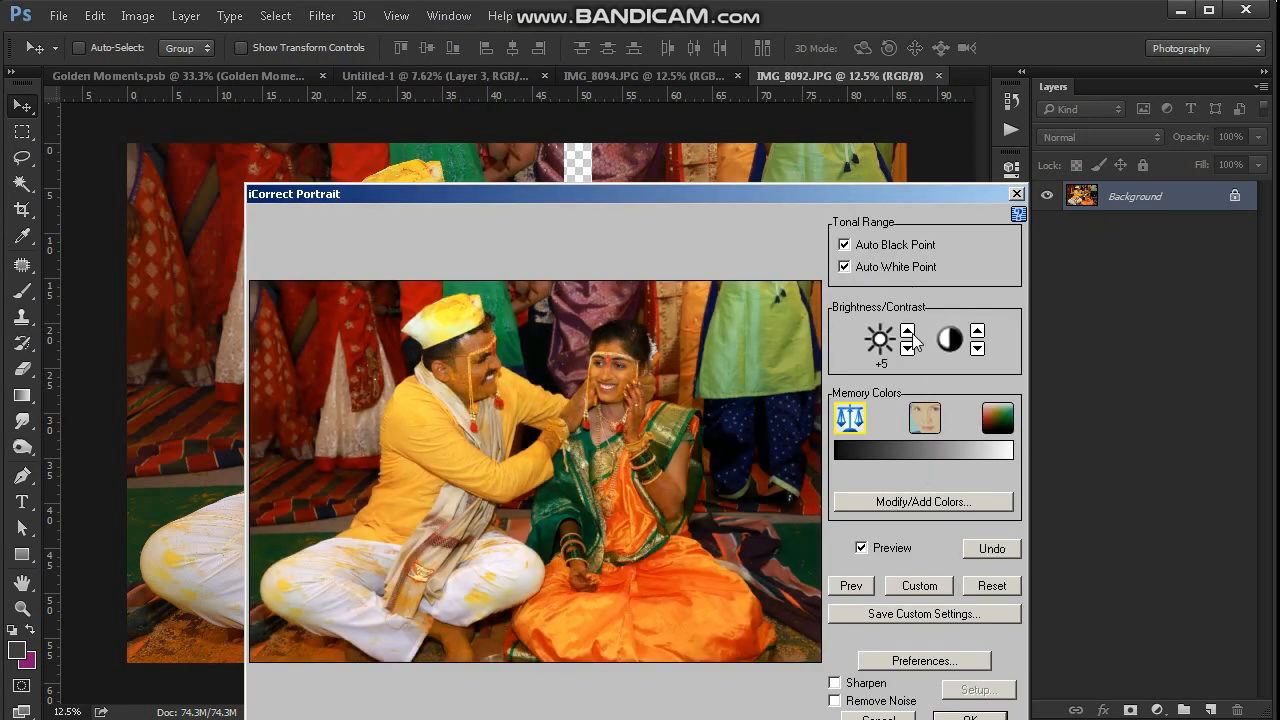
left_click(908, 332)
left_click(977, 331)
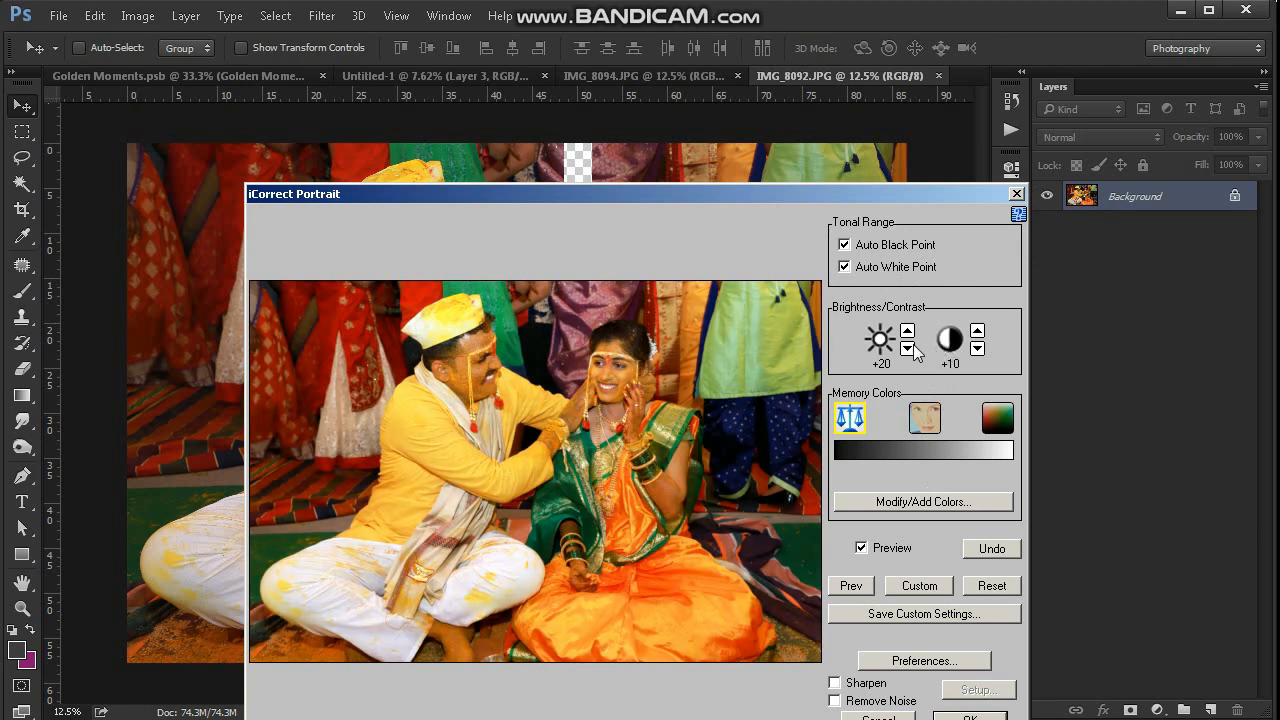
left_click(907, 348)
left_click(924, 418)
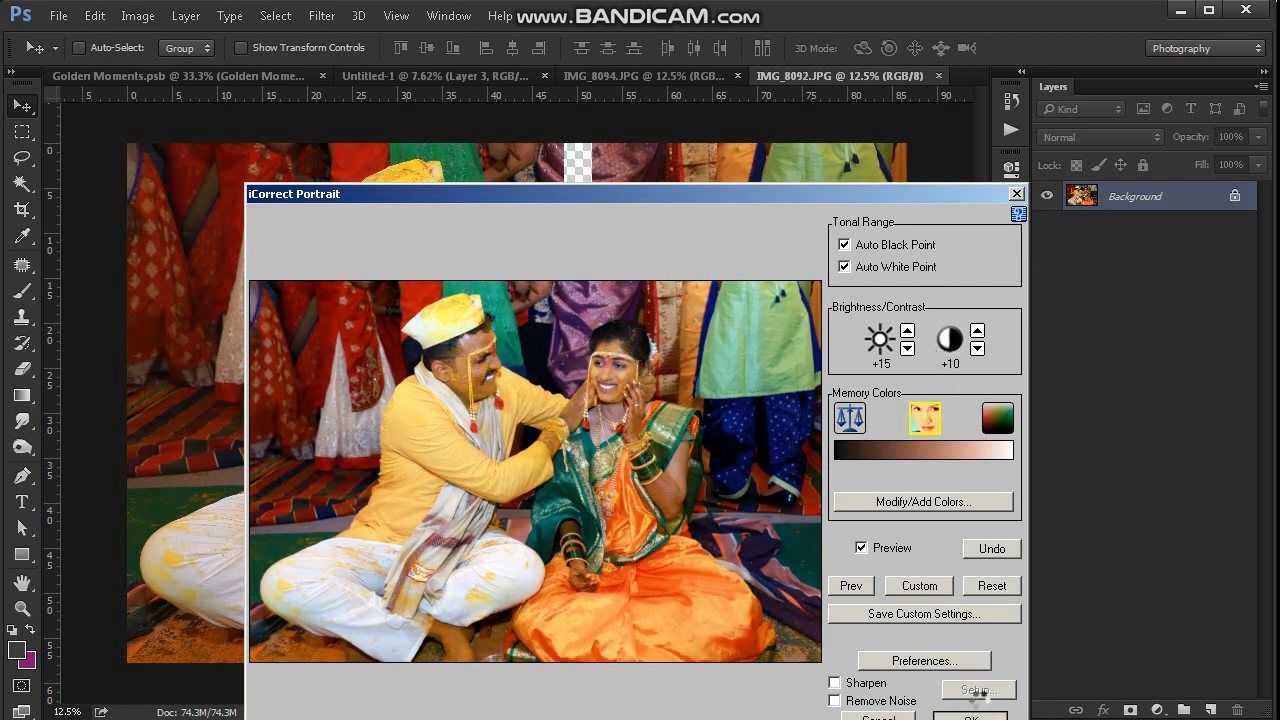
key("Return")
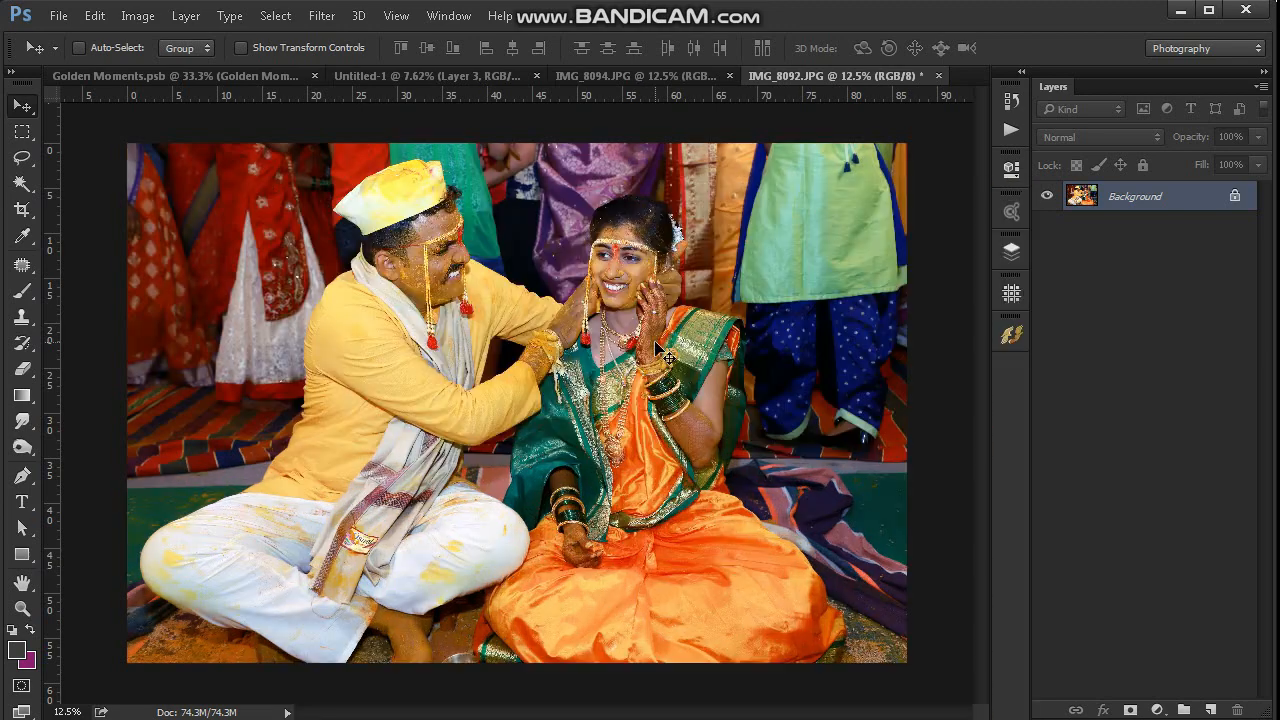
Brighten IMG_8092 with Levels by setting the white input level to 232.
key("ctrl+alt+l")
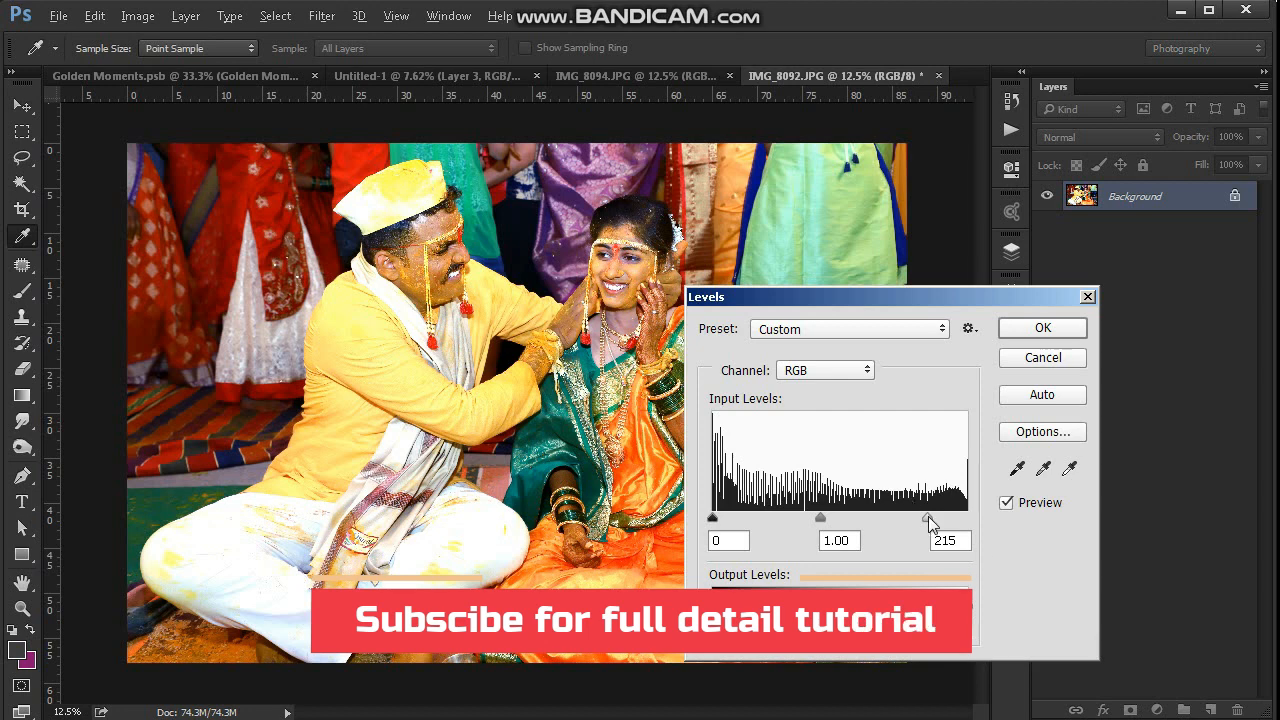
left_click_drag(928, 517, 949, 519)
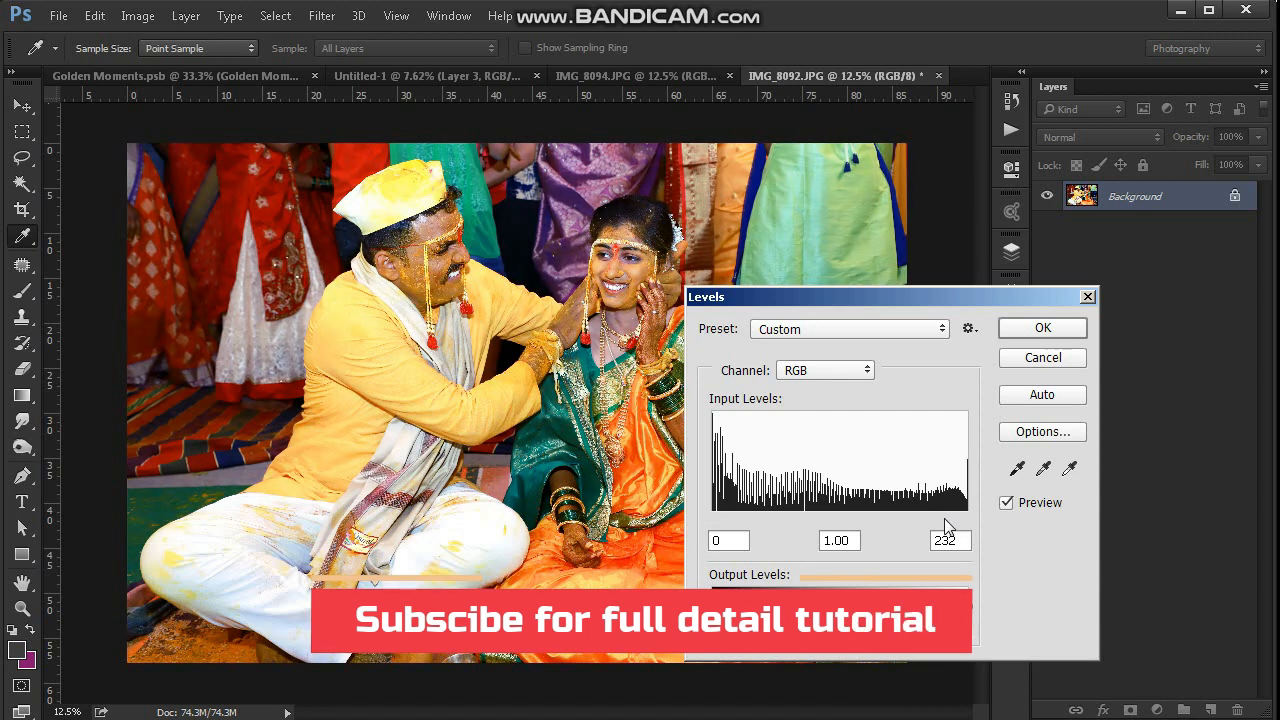
key("Return")
key("v")
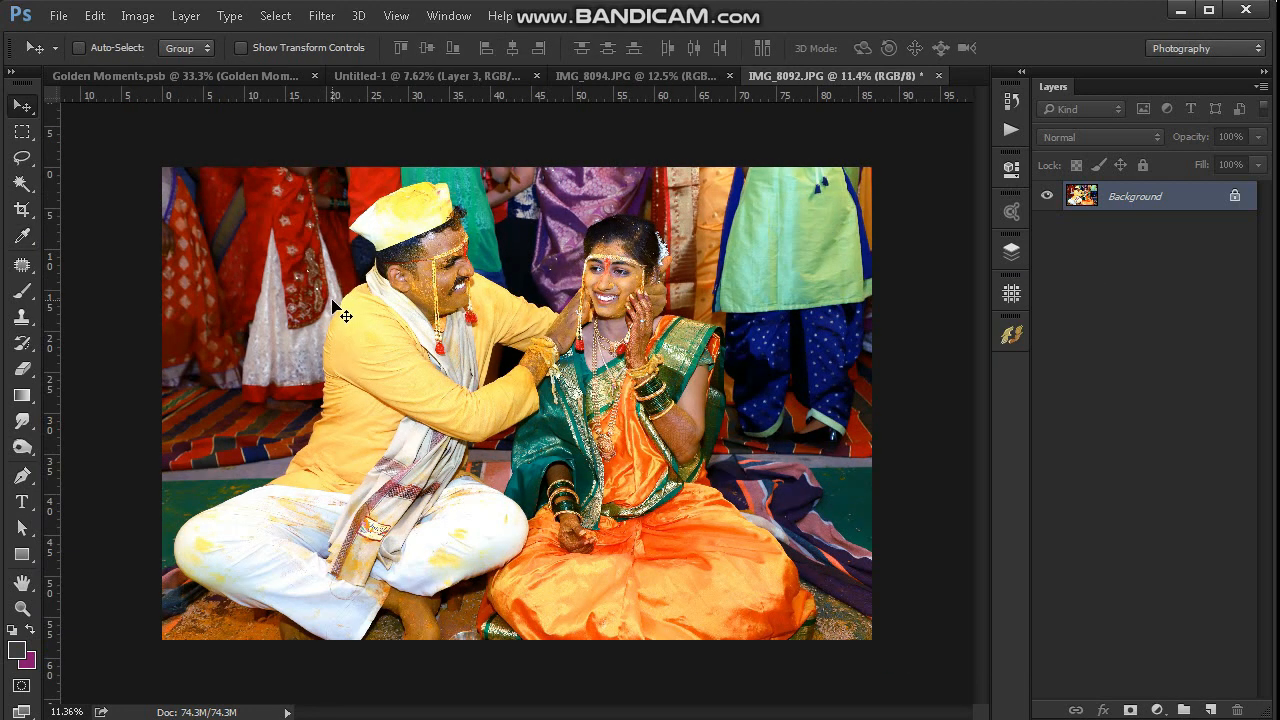
Shift IMG_8092 towards yellow with Color Balance by setting the yellow-blue level to -21.
scroll(745, 435, "down", 1)
key("ctrl+b")
left_click_drag(862, 719, 841, 719)
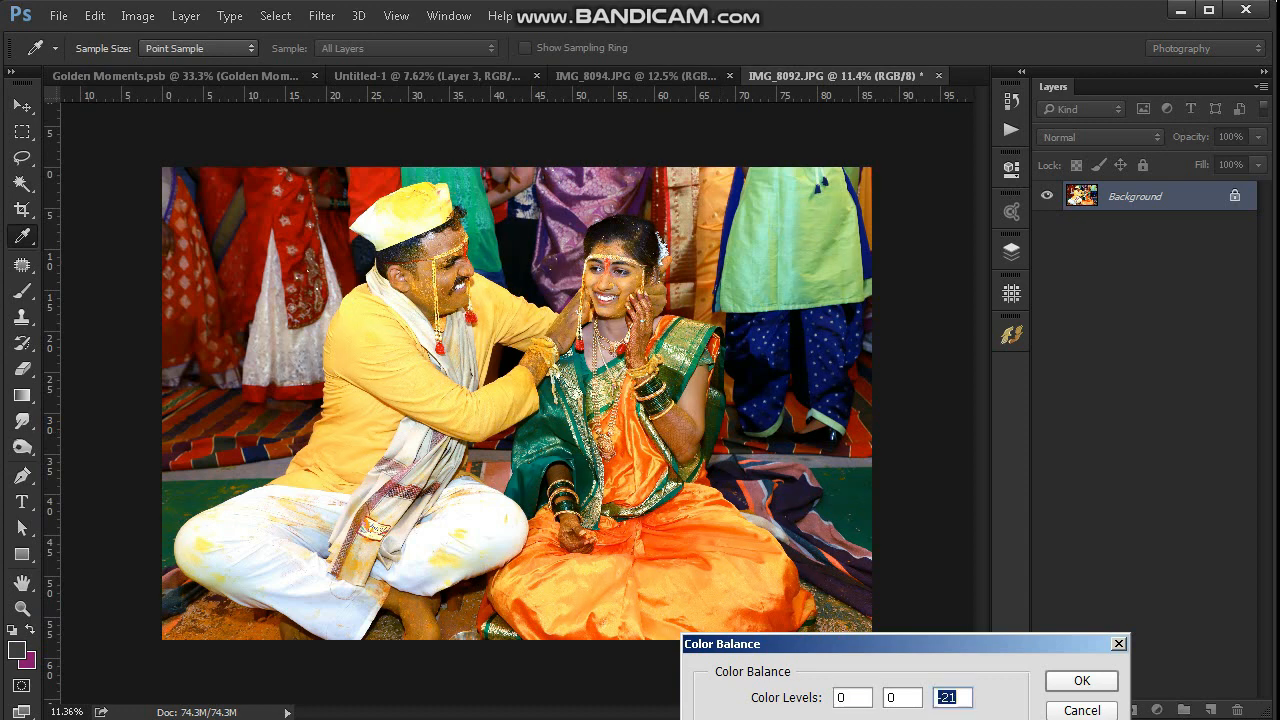
key("Return")
Copy the whole IMG_8092 photo, close it without saving, and return to the Untitled-1 album spread.
key("ctrl+a")
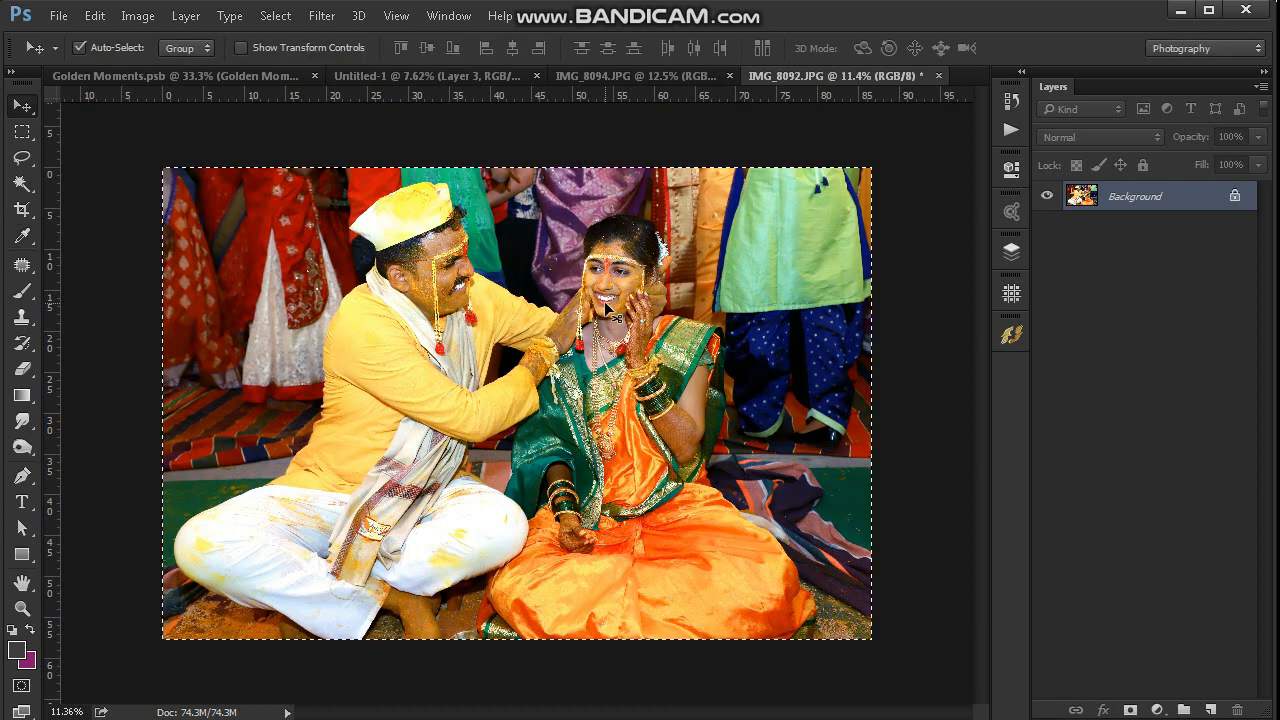
key("ctrl+w")
left_click(490, 308)
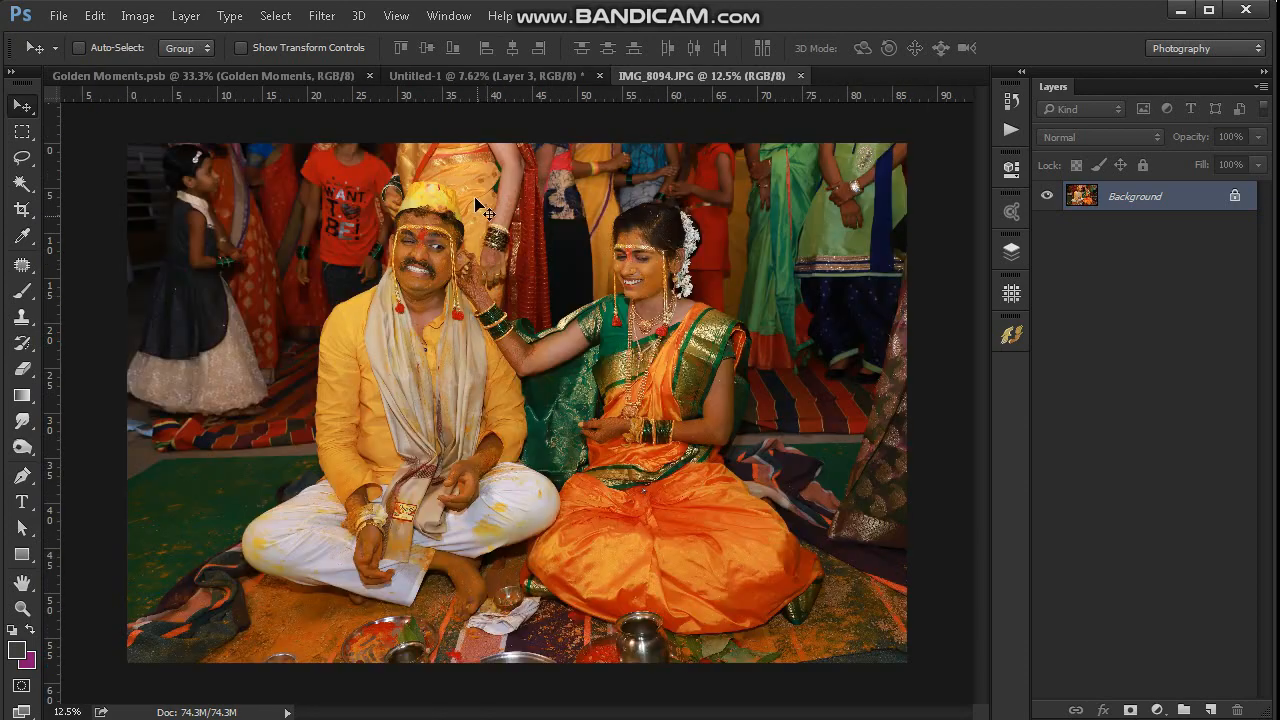
left_click(466, 78)
Paste the couple photo above the upper light grey rectangle's layer and clip it to that rectangle.
right_click(626, 472)
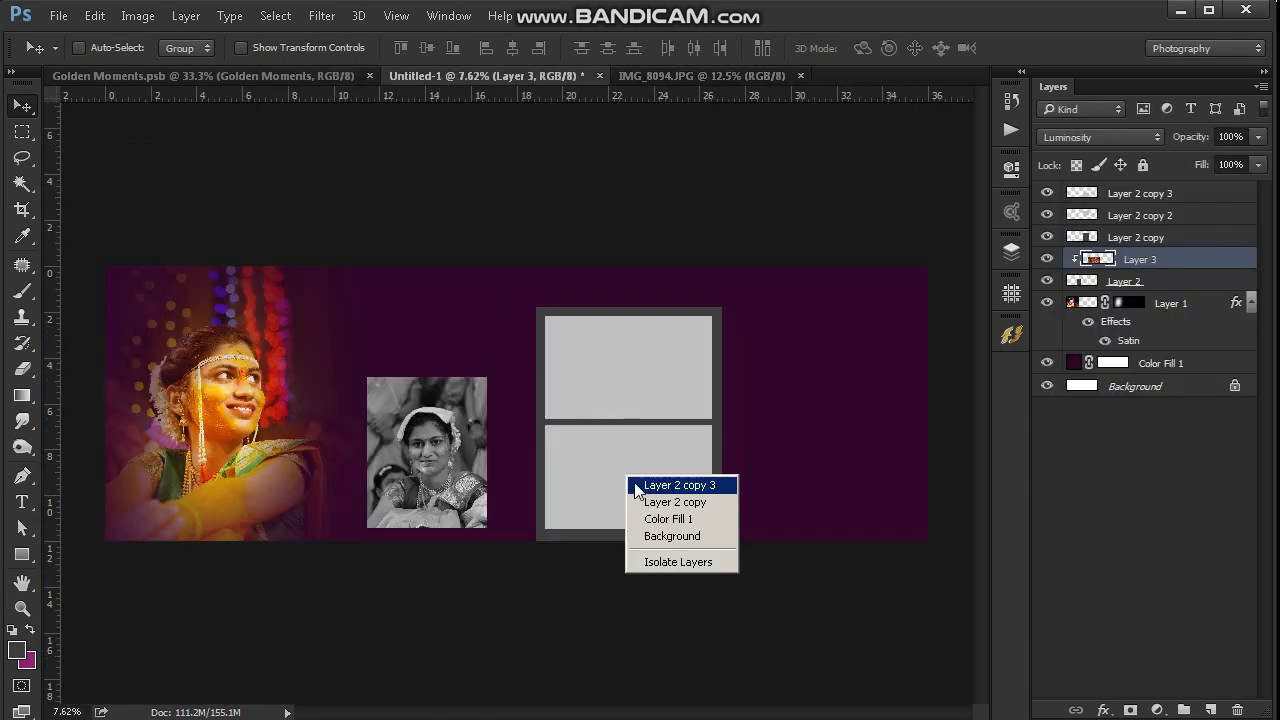
left_click(640, 490)
right_click(620, 396)
left_click(637, 410)
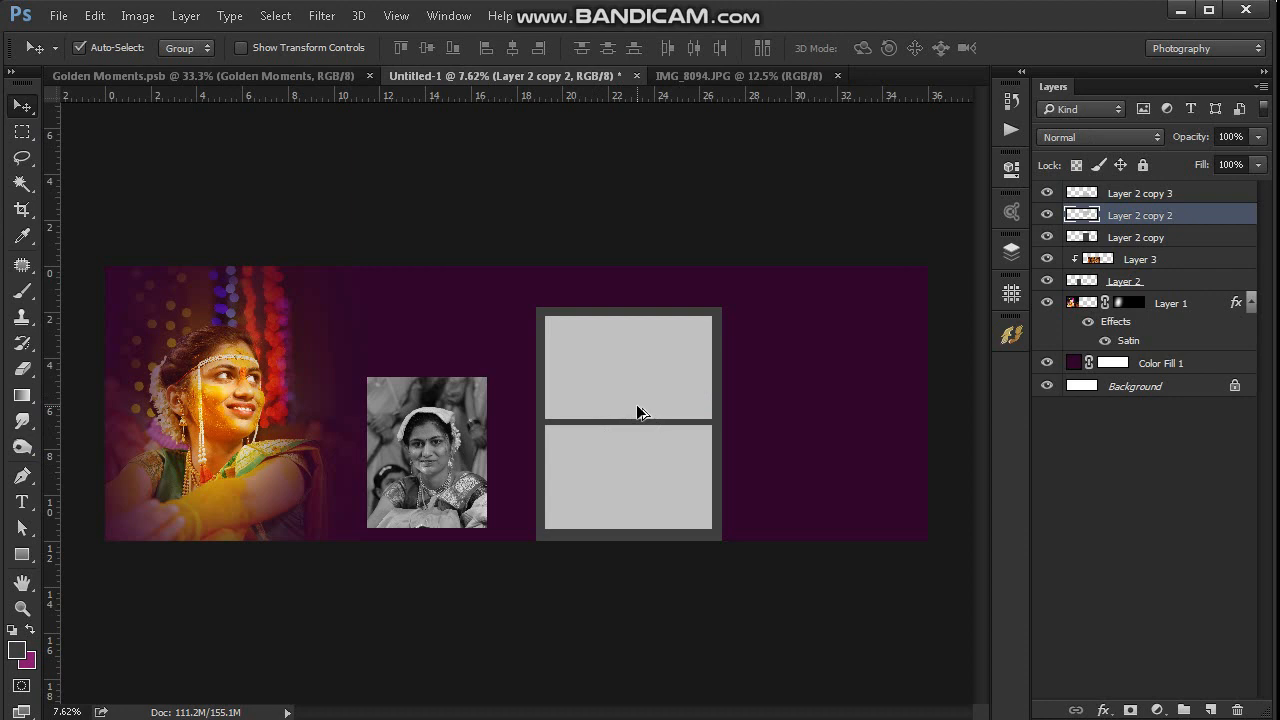
key("ctrl+v")
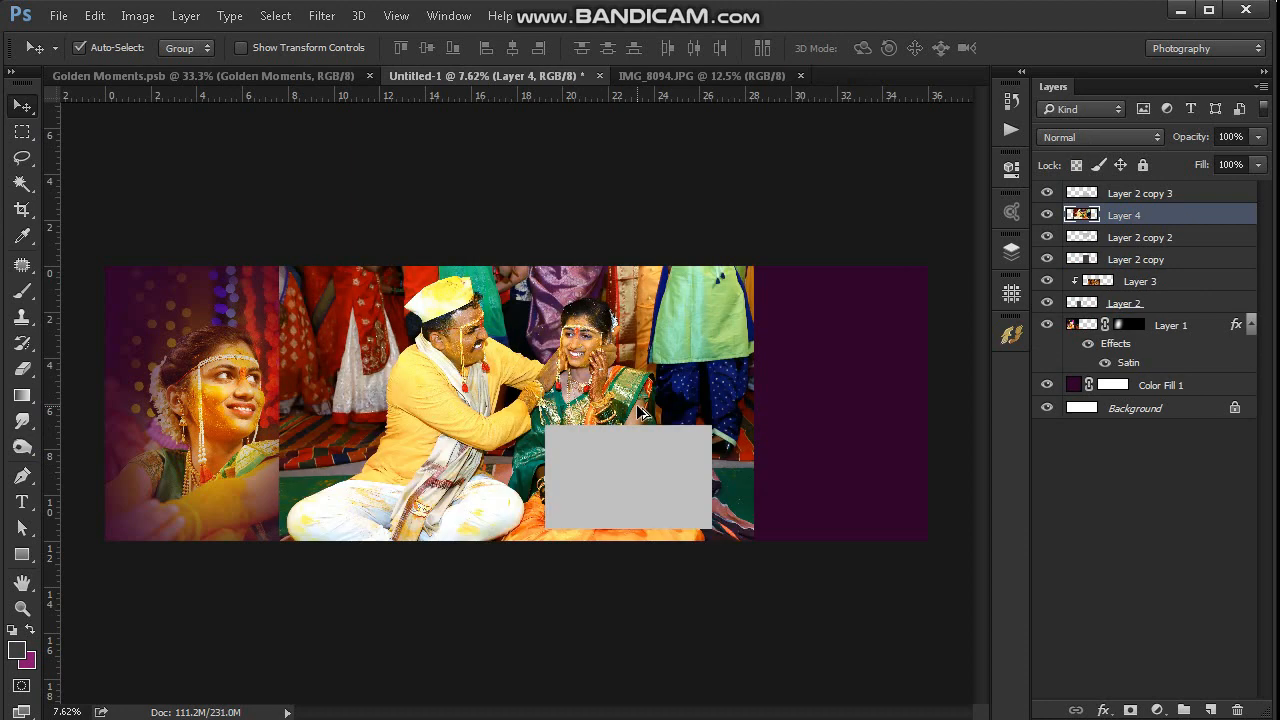
key("ctrl+alt+g")
key("ctrl+t")
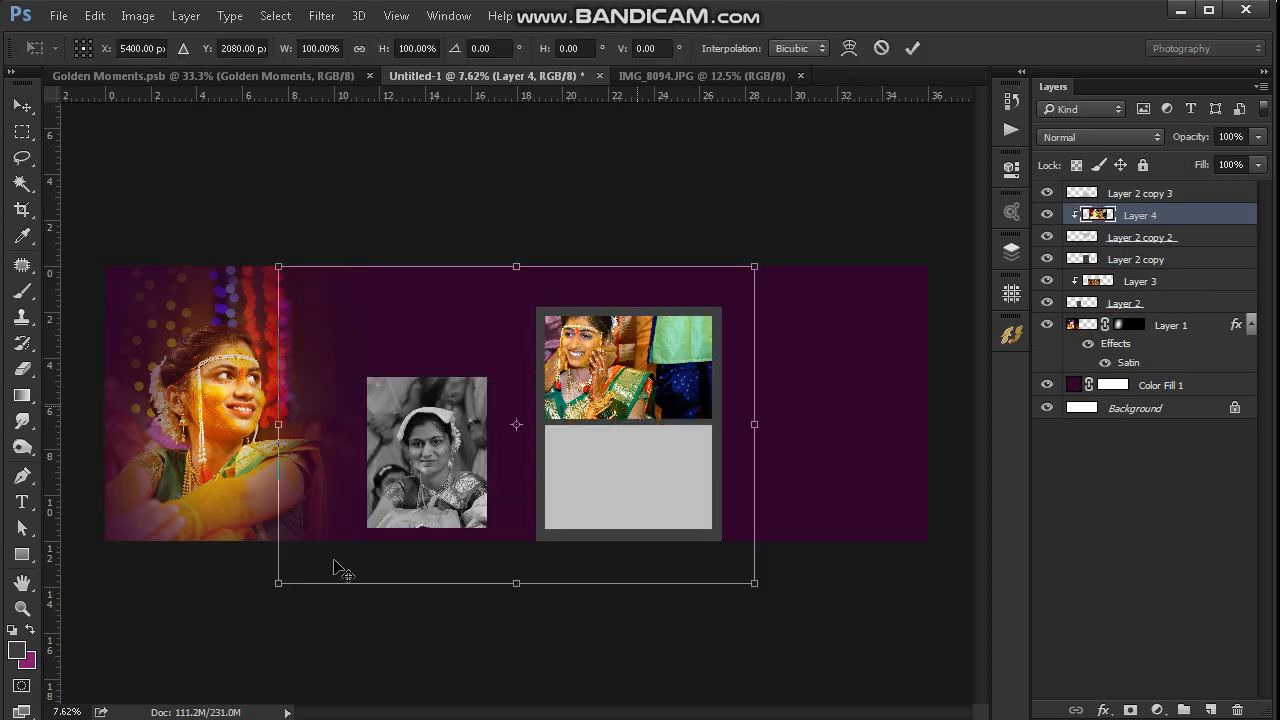
left_click_drag(279, 585, 538, 390)
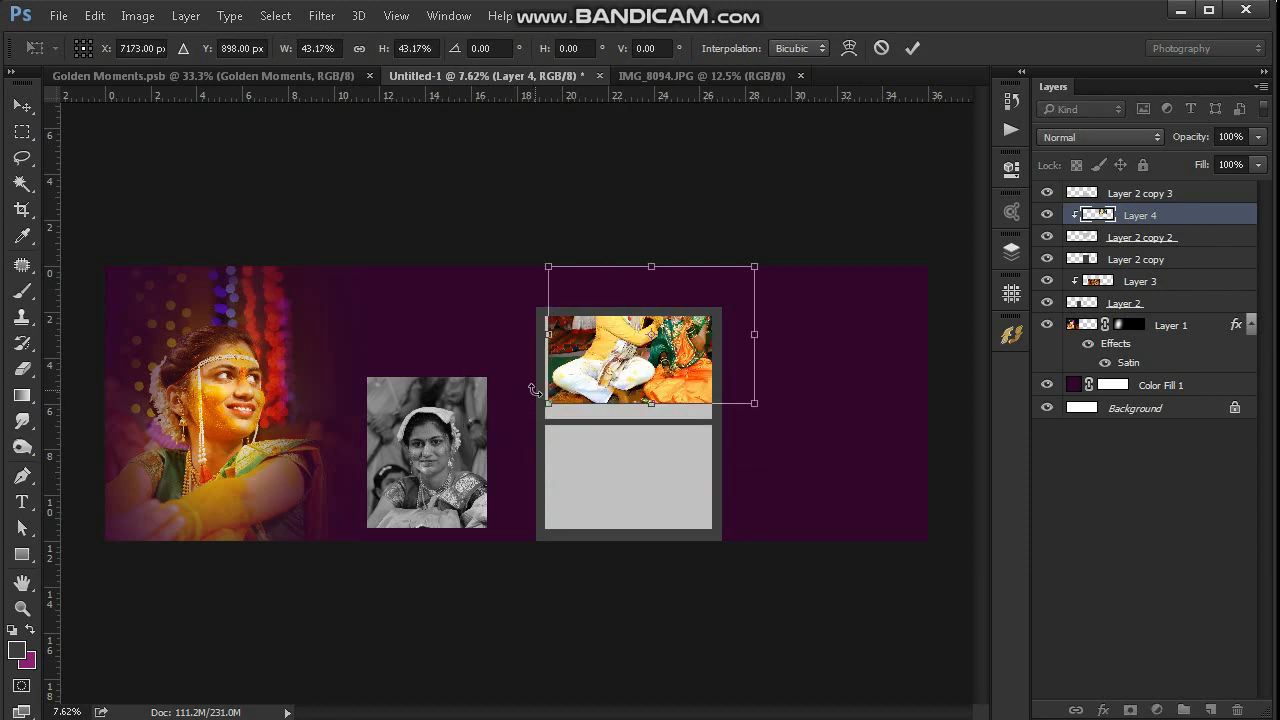
left_click_drag(465, 190, 848, 532)
left_click_drag(614, 369, 607, 415)
left_click_drag(730, 150, 667, 214)
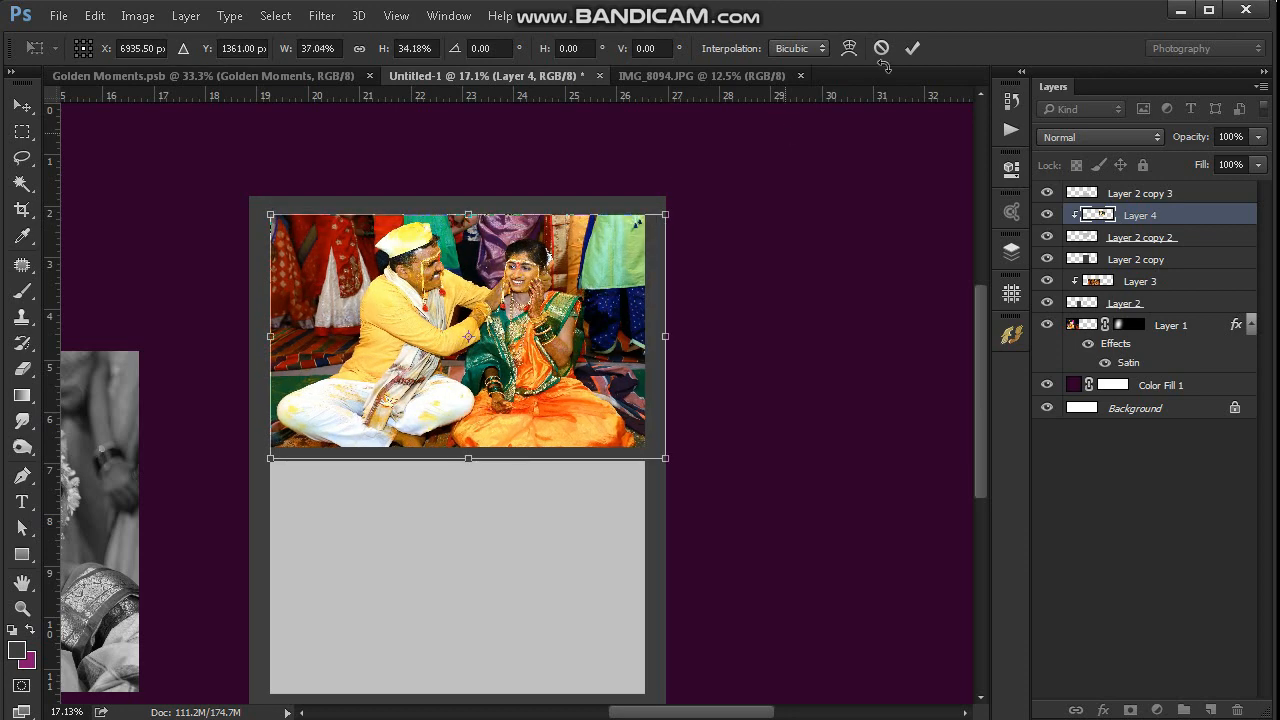
left_click(881, 49)
Scale the couple photo to about 36.8% and position it so it fills the upper light grey rectangle.
scroll(586, 306, "down", 5)
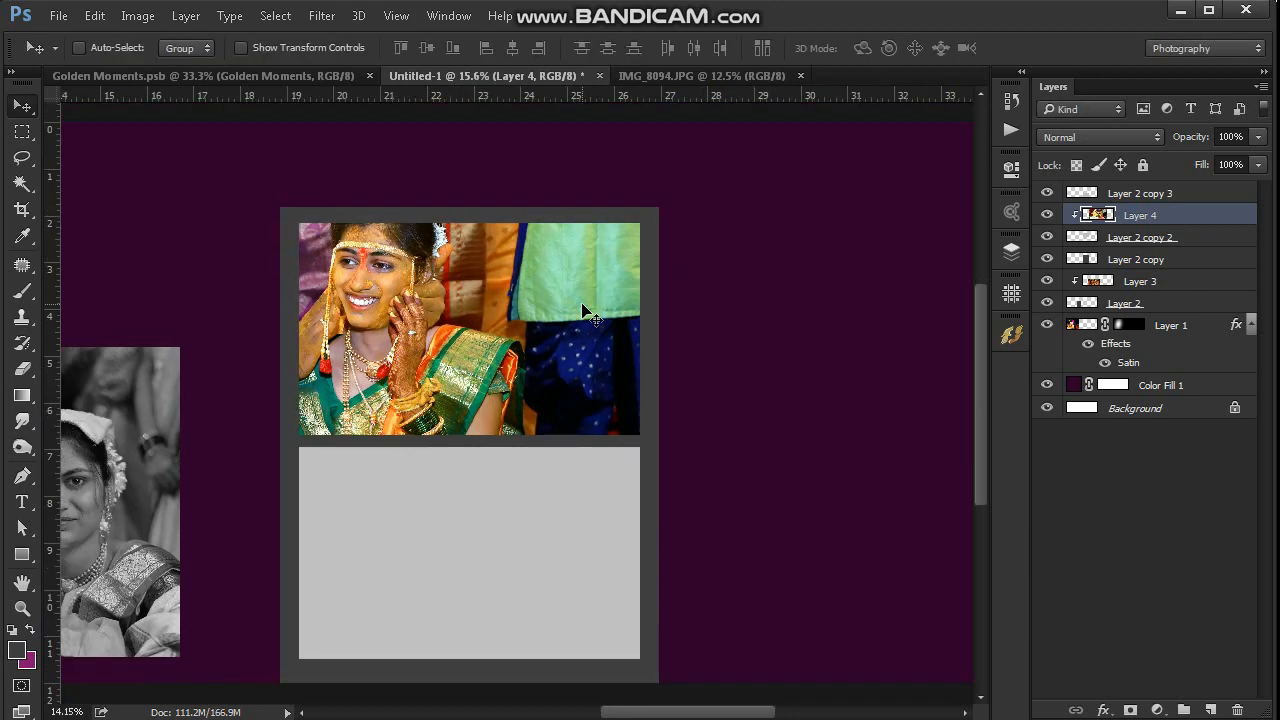
left_click_drag(484, 330, 578, 368)
key("ctrl+t")
left_click_drag(768, 220, 546, 354)
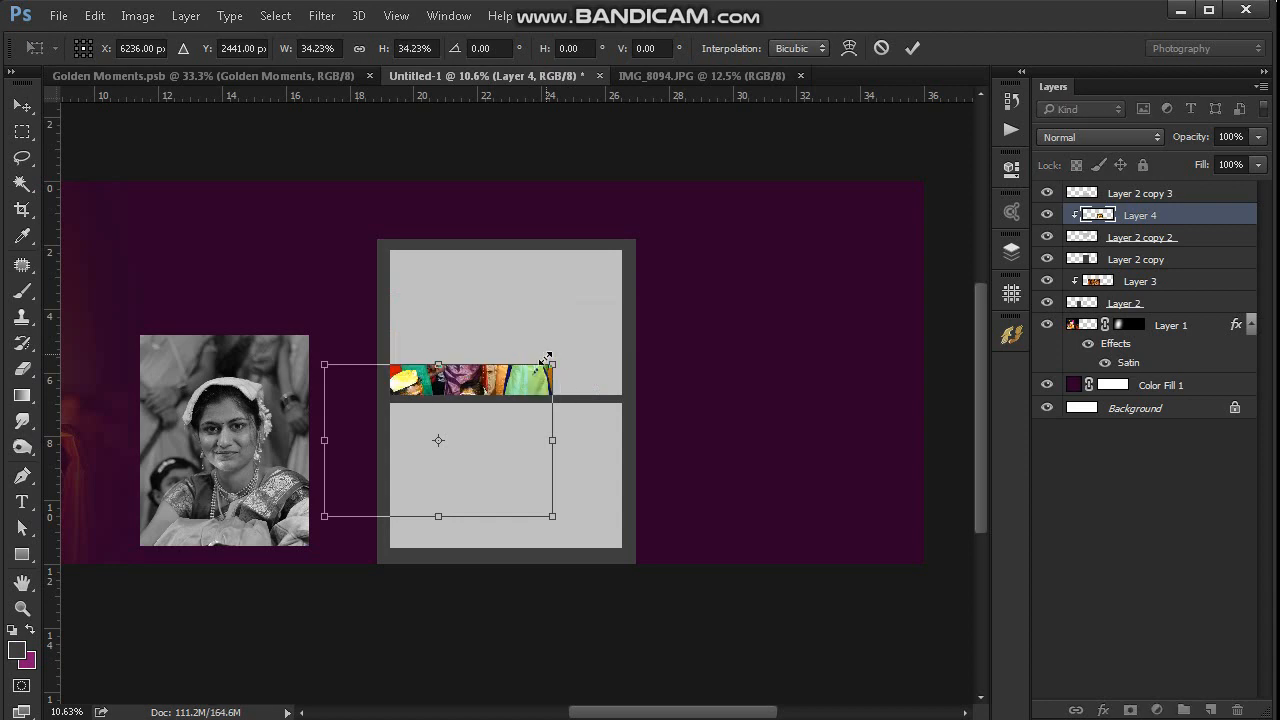
left_click_drag(530, 398, 594, 286)
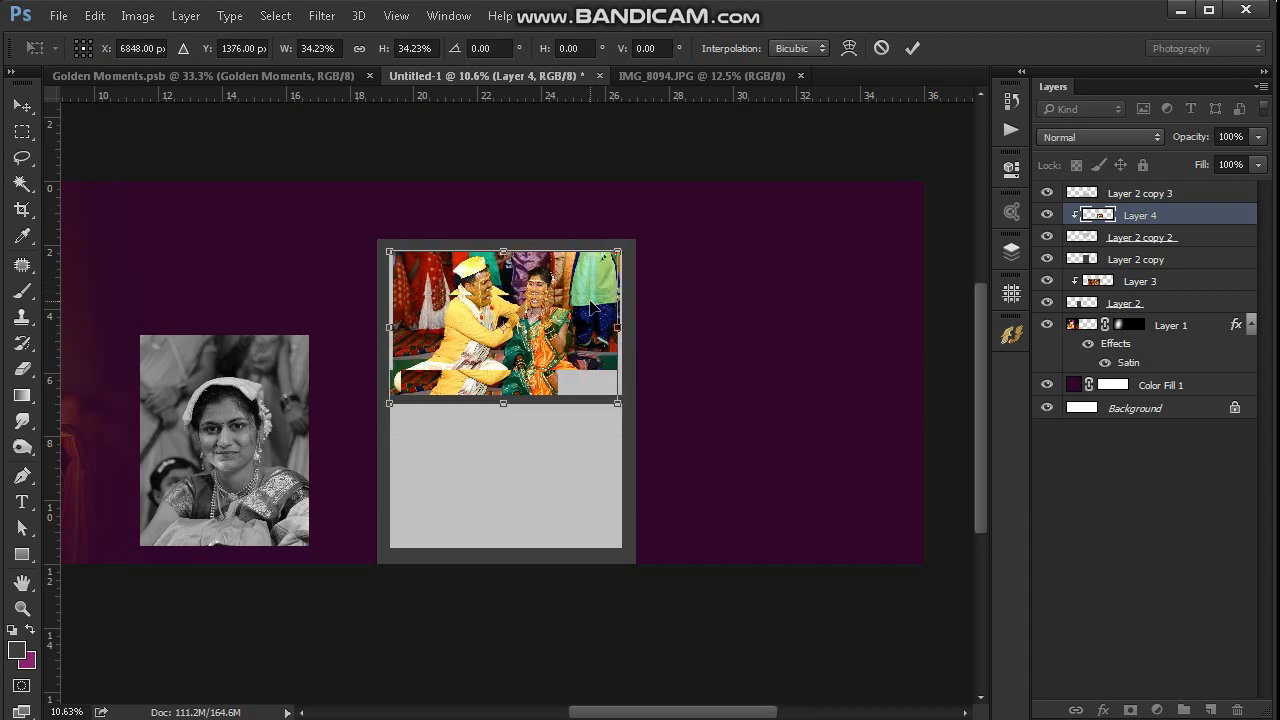
left_click_drag(619, 405, 619, 410)
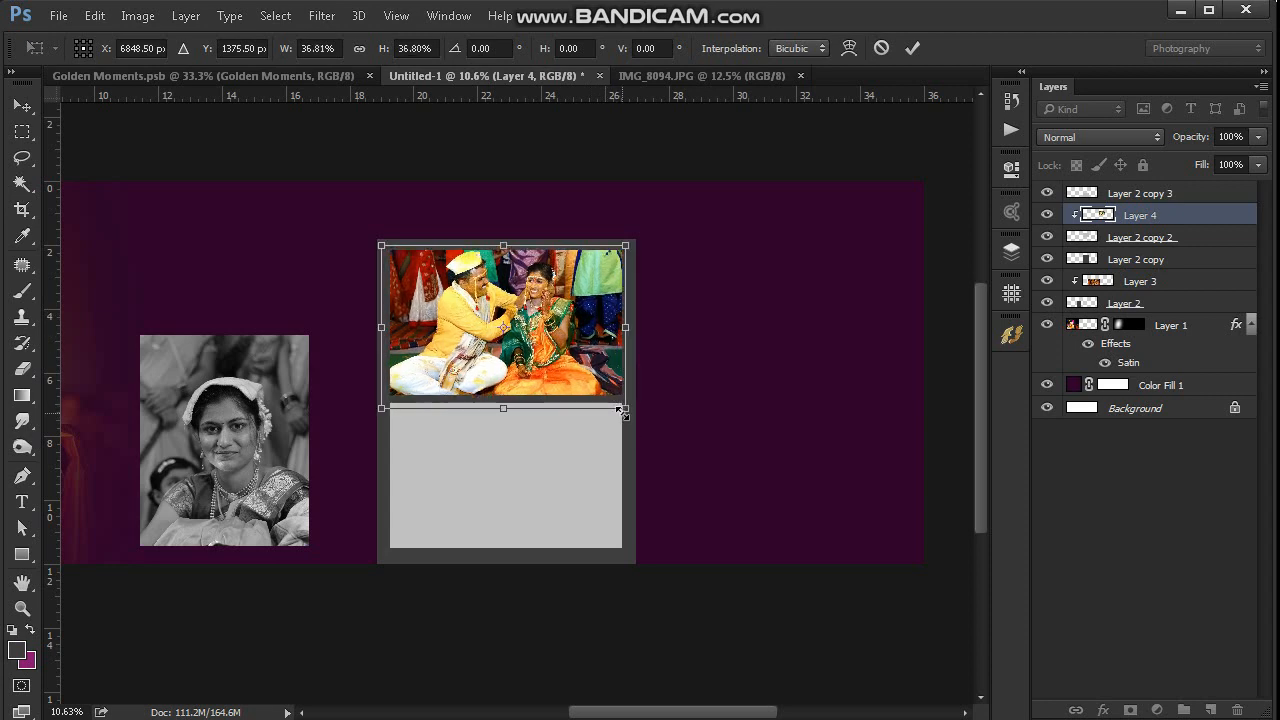
left_click(911, 48)
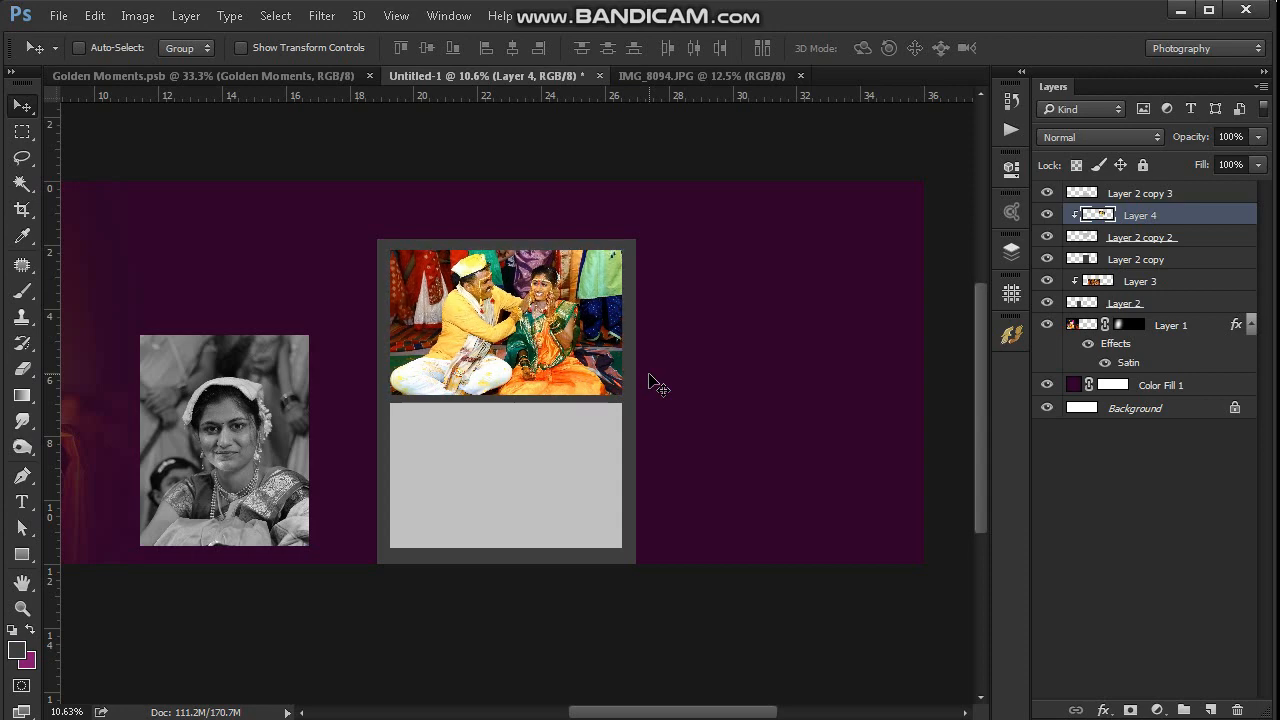
Correct IMG_8094 with iCorrect Portrait using auto black and white points, neutral and skin memory colours, brightness +25 and contrast +15.
left_click(657, 70)
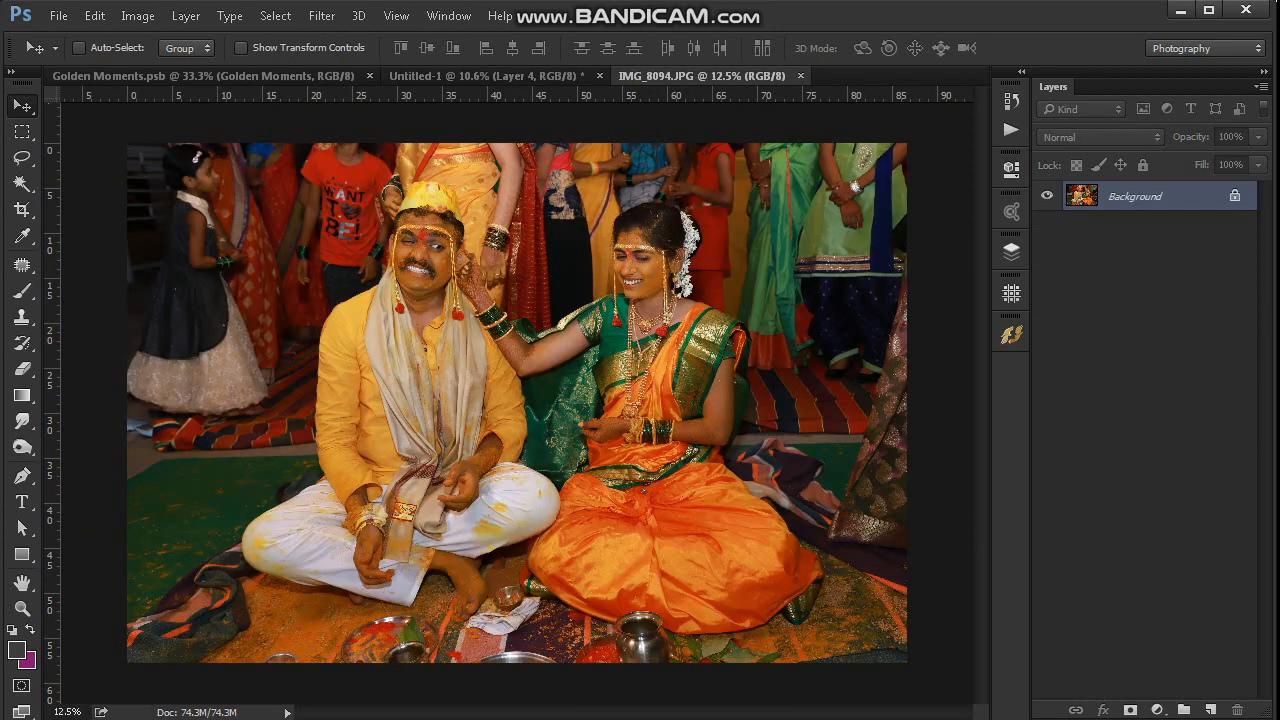
left_click(358, 15)
mouse_move(321, 15)
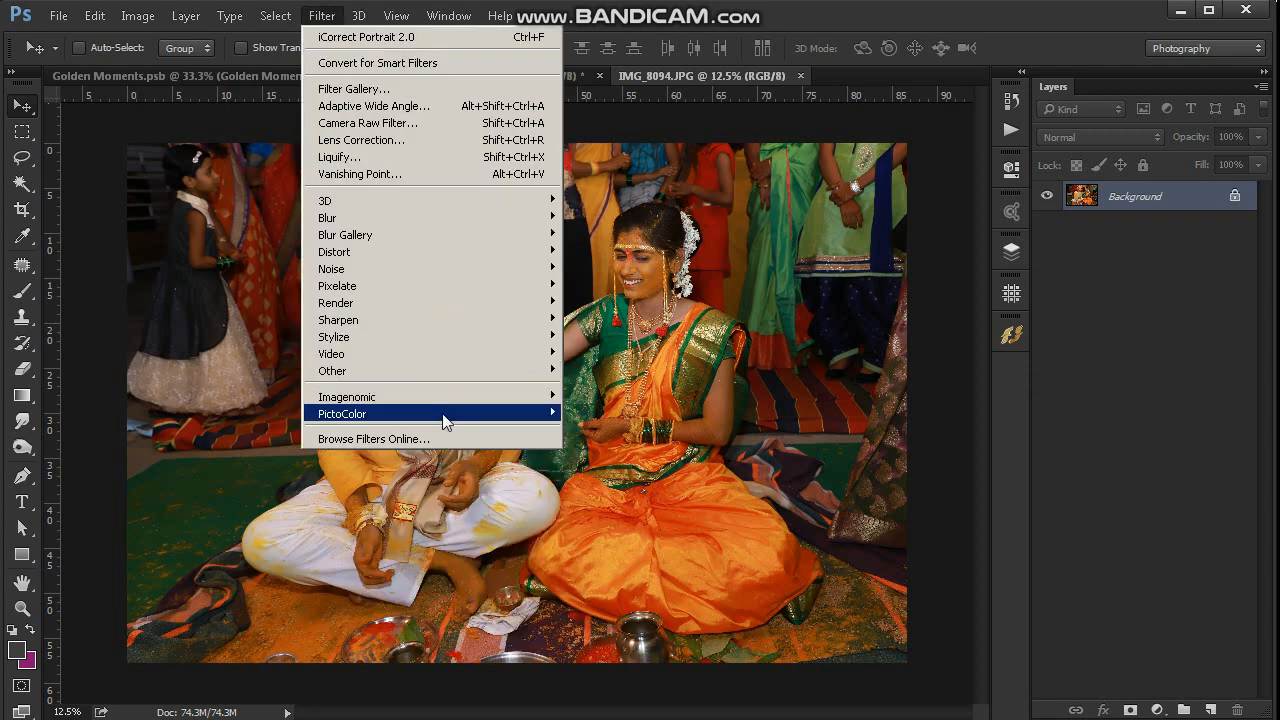
mouse_move(560, 413)
left_click(628, 413)
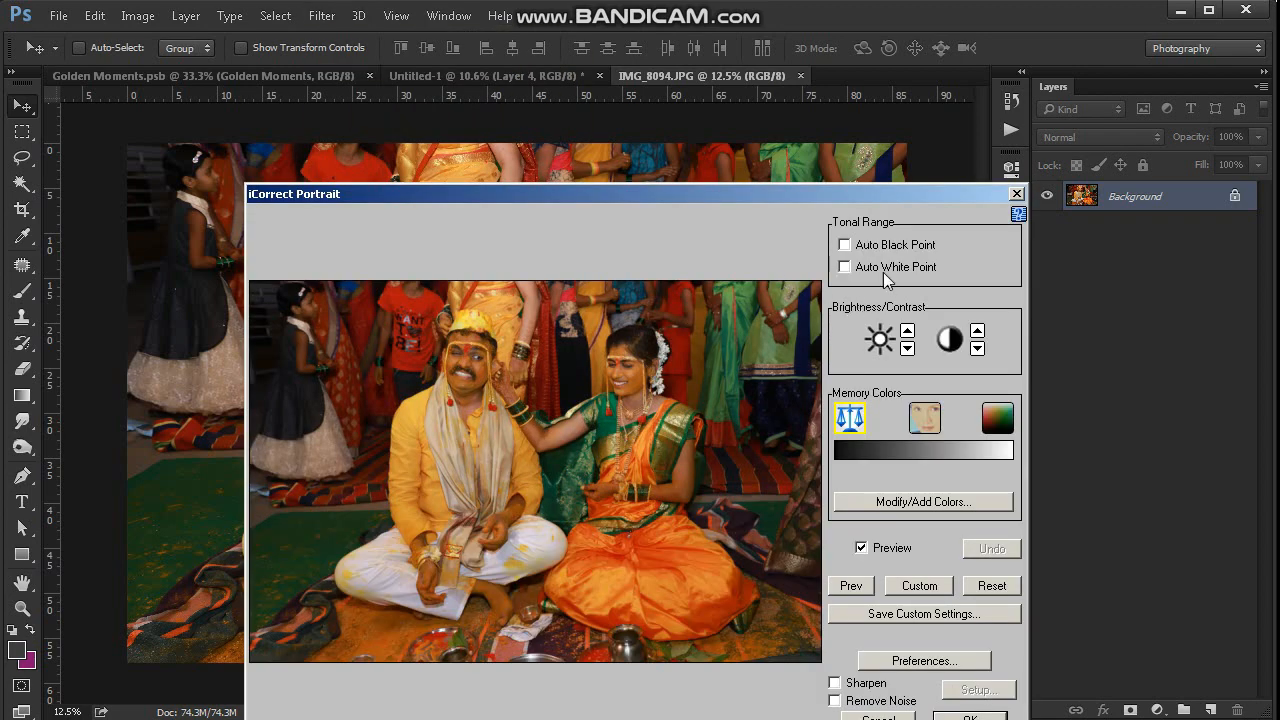
left_click(907, 333)
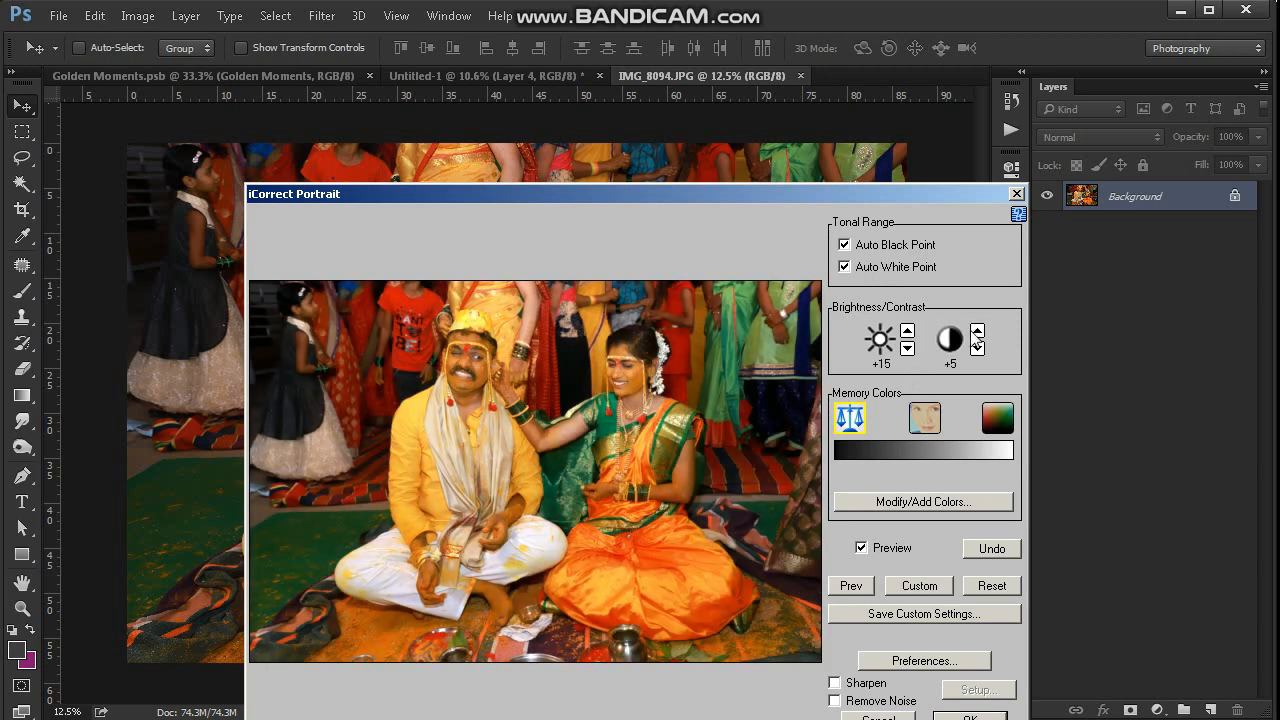
left_click(924, 418)
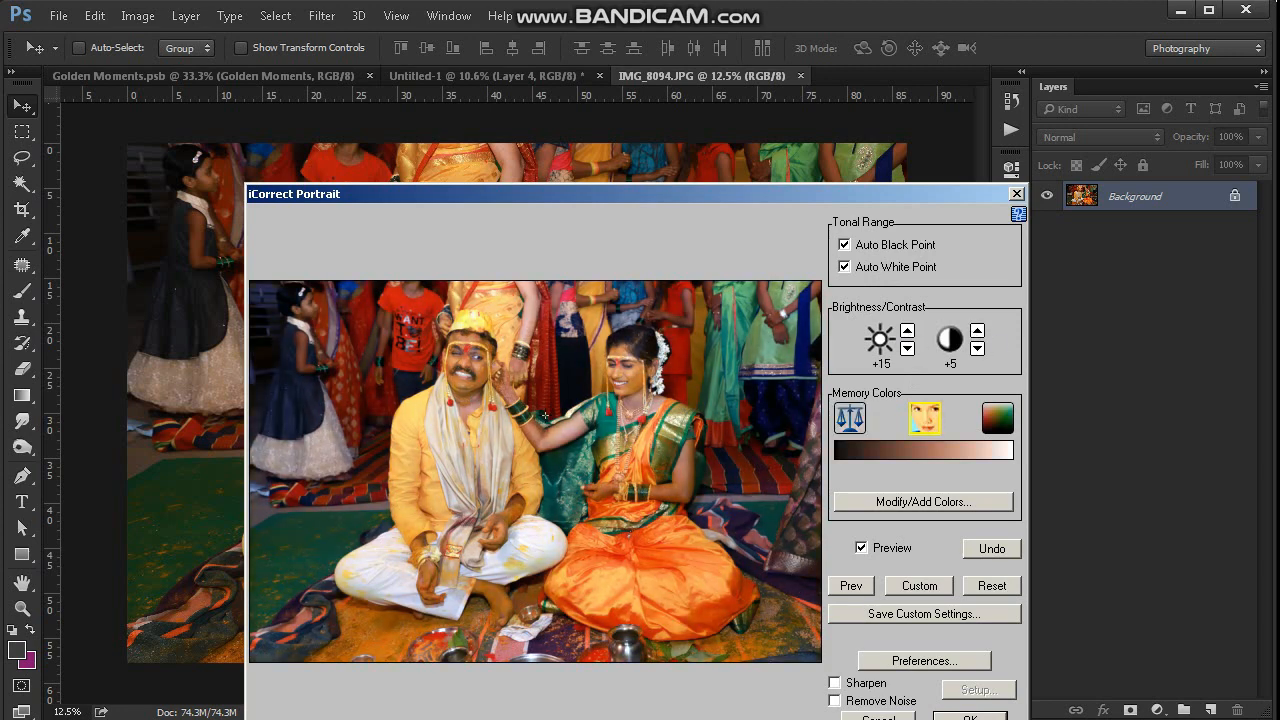
left_click(907, 331)
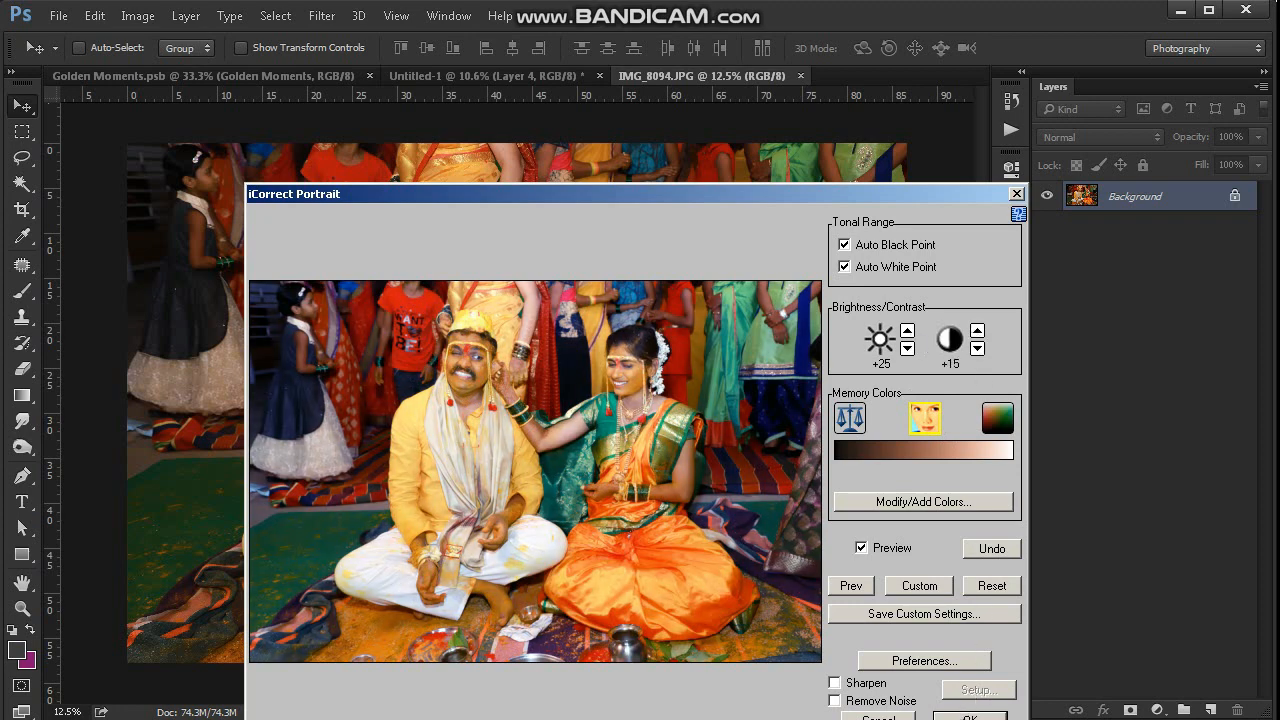
left_click(963, 715)
Shift IMG_8094 towards yellow with Color Balance by setting the yellow-blue level to -21.
scroll(502, 238, "up", 2)
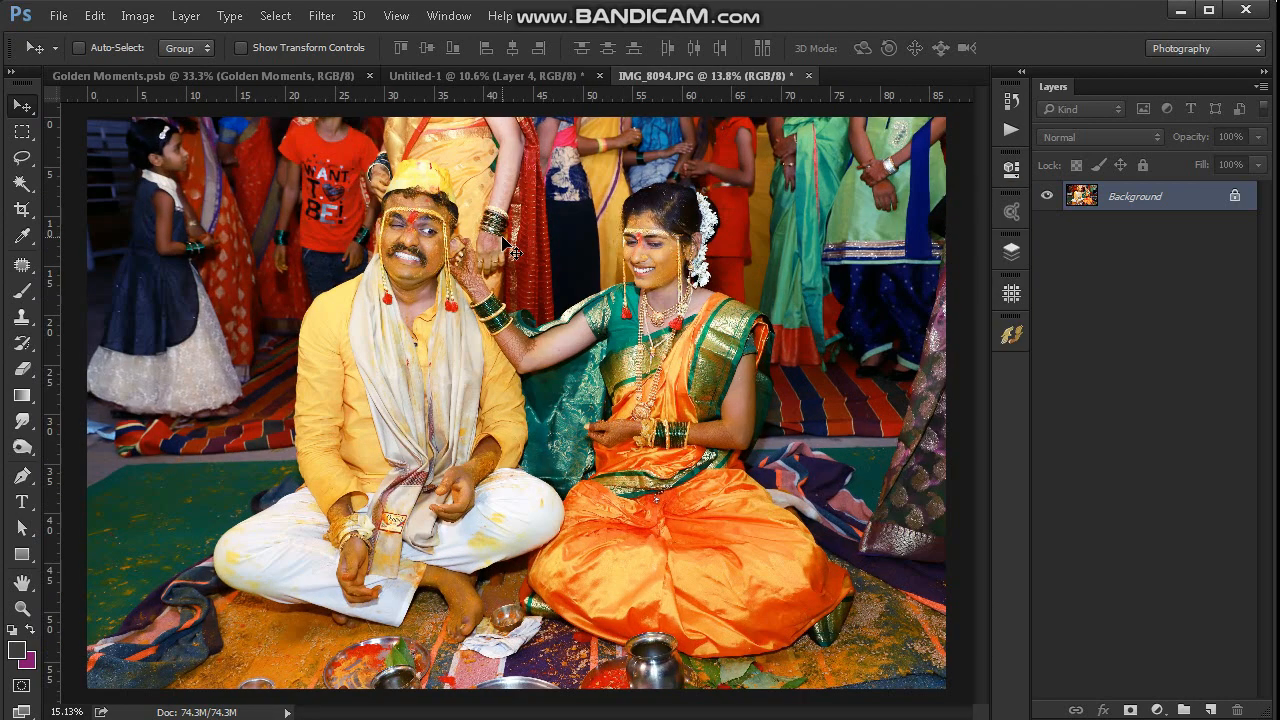
key("ctrl+b")
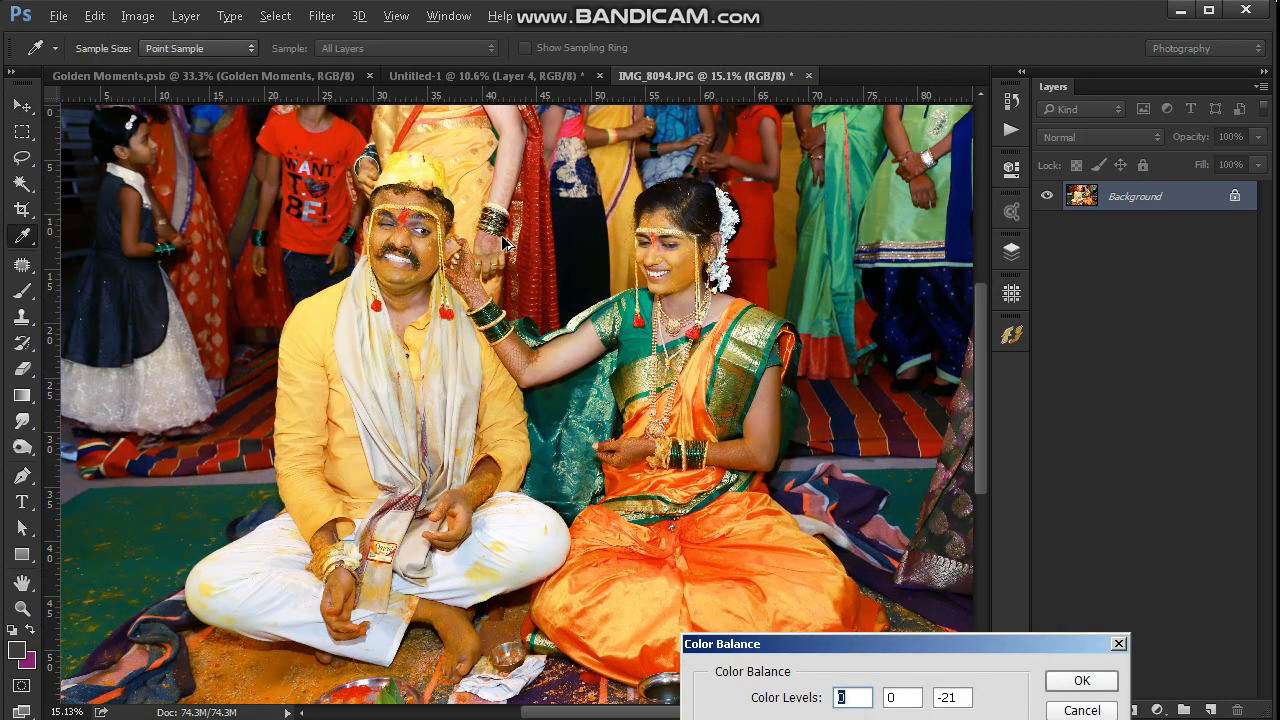
key("Return")
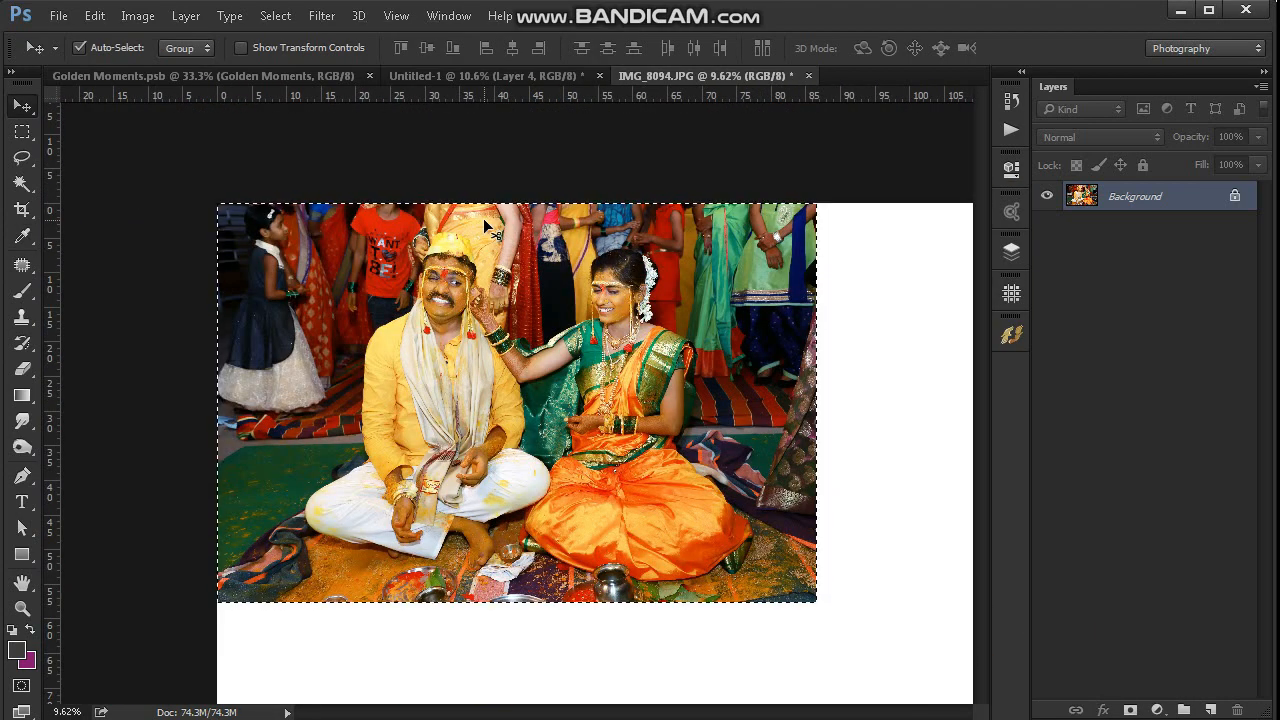
Copy the whole IMG_8094 photo into the Untitled-1 spread, clipped to the lower light grey rectangle, closing the source without saving.
key("ctrl+w")
left_click(490, 306)
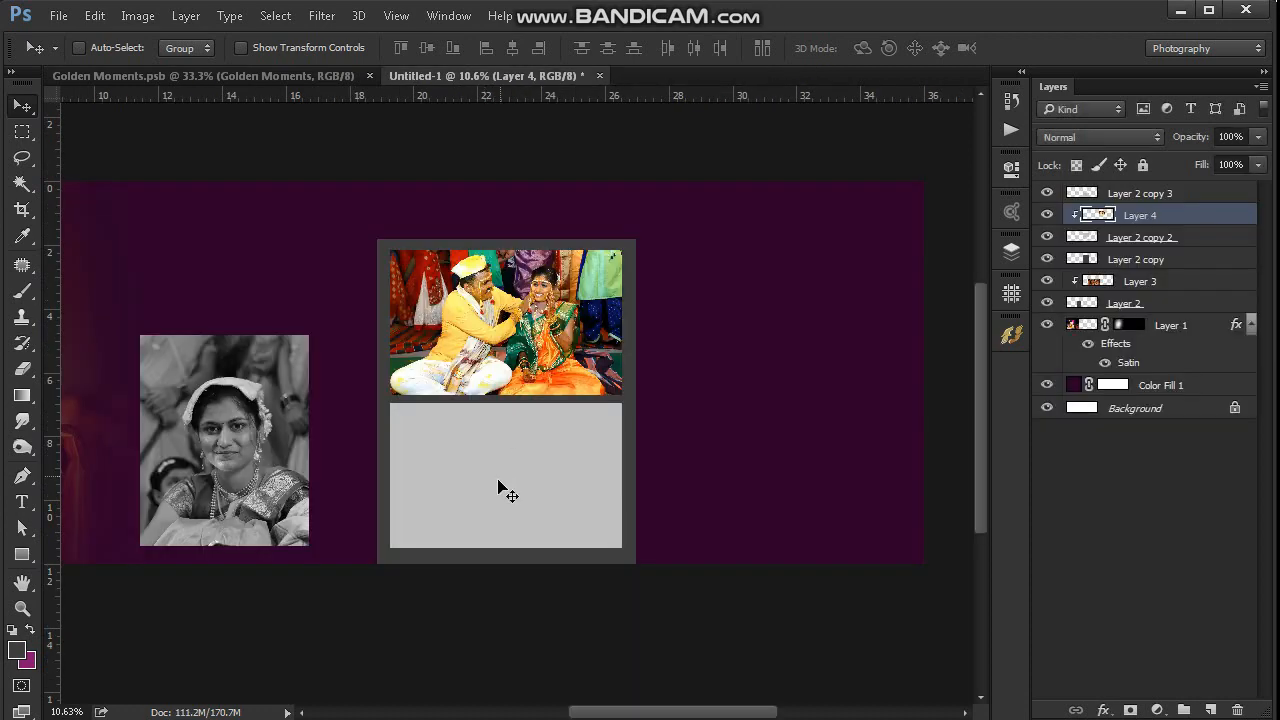
right_click(498, 479)
left_click(518, 471)
key("ctrl+v")
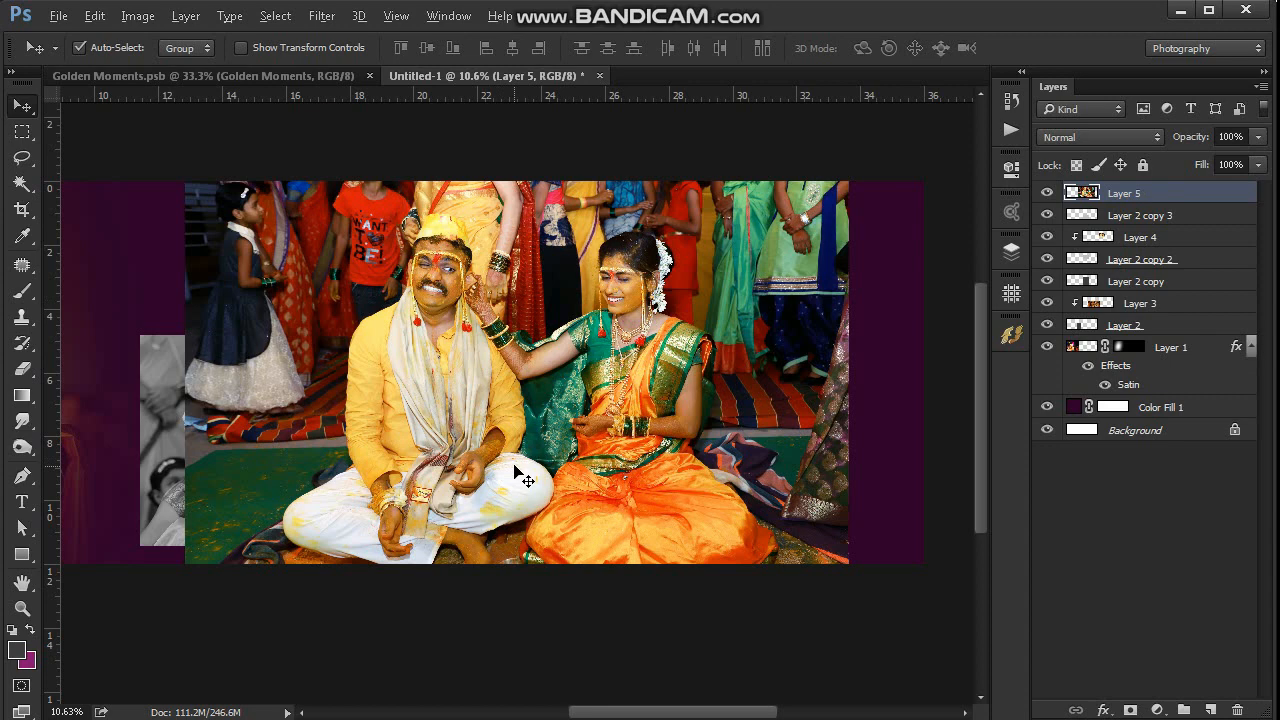
key("ctrl+alt+g")
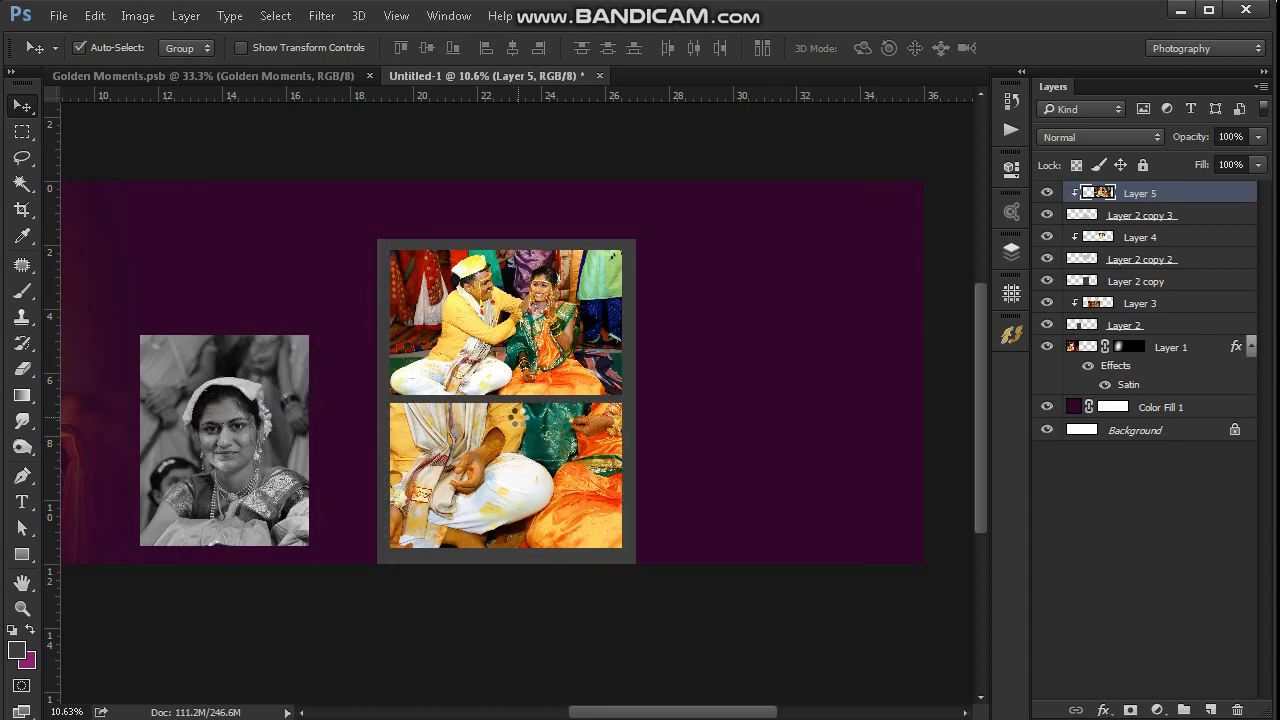
Repeat the last transform on the pasted photo, then enlarge it to about 116% and position it over the lower rectangle.
key("ctrl+shift+t")
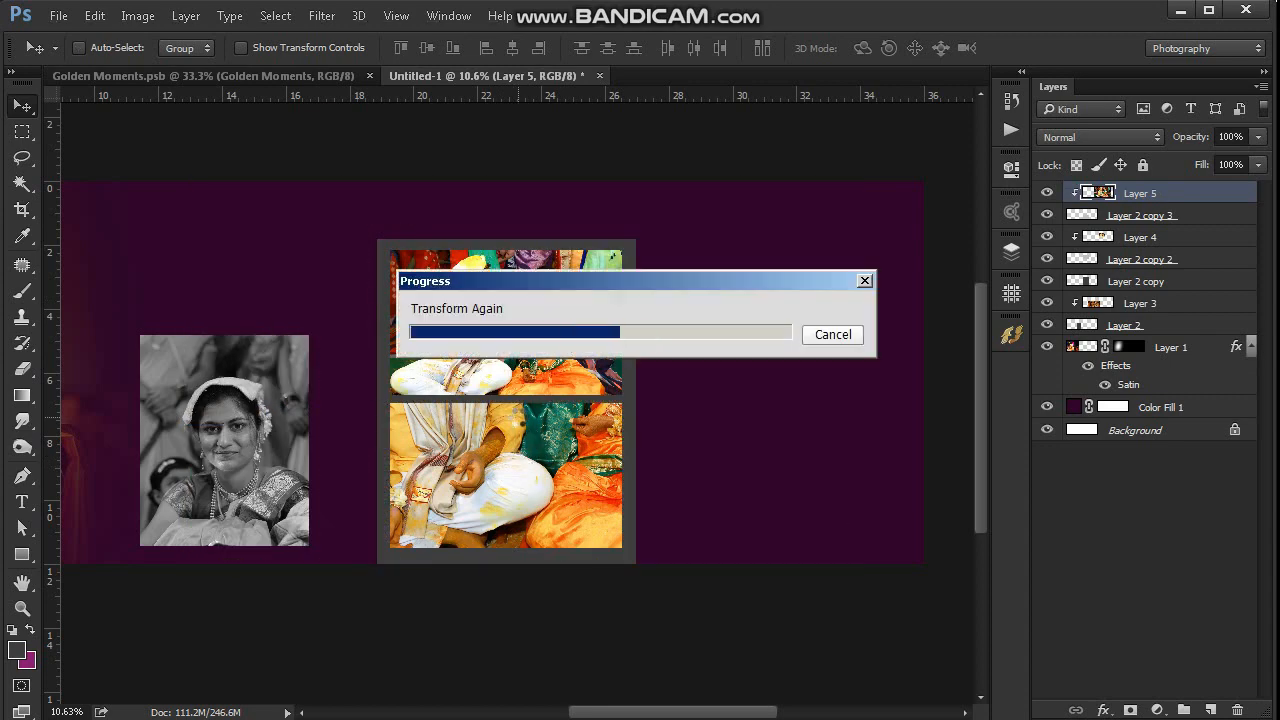
left_click_drag(518, 356, 495, 532)
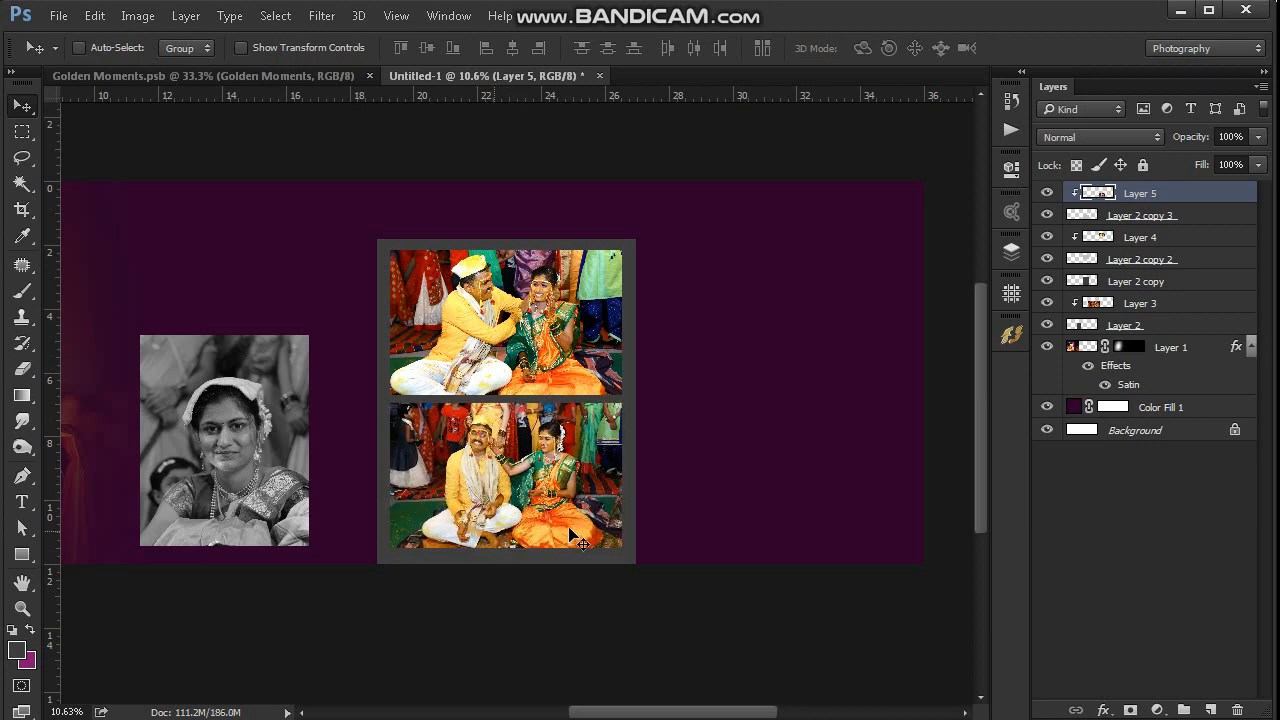
key("ctrl+t")
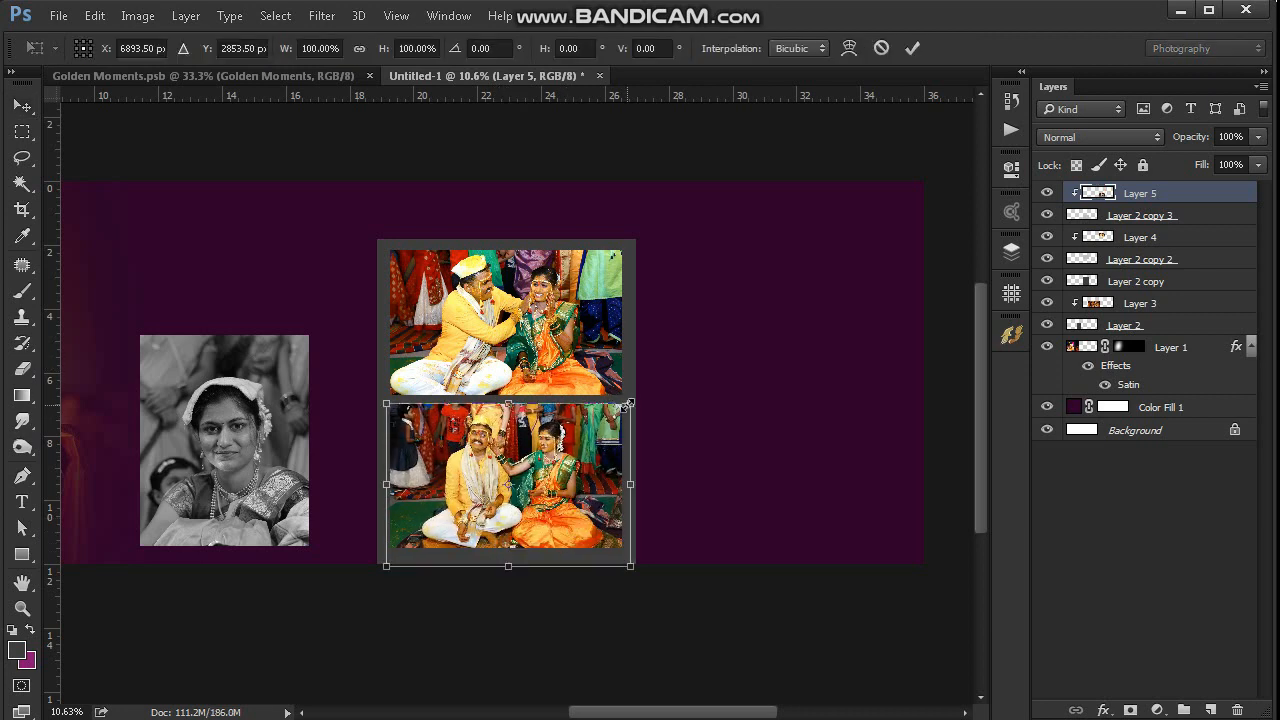
left_click_drag(629, 404, 647, 395)
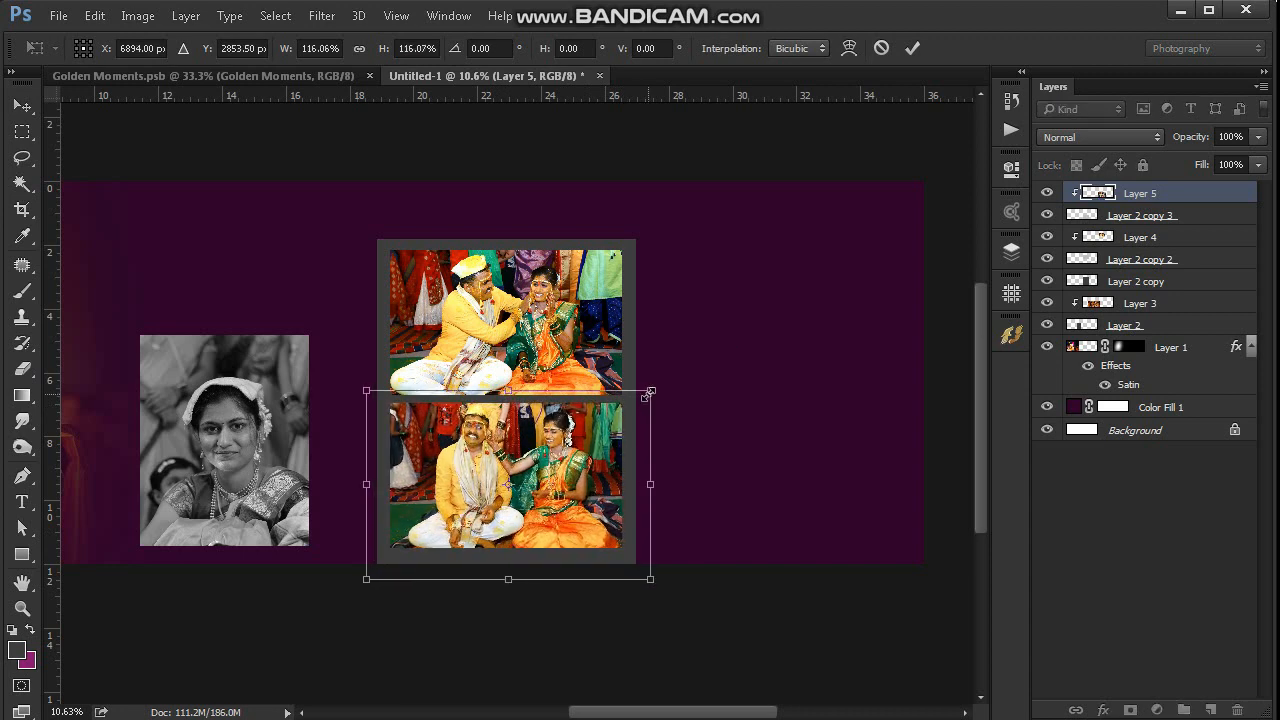
left_click_drag(566, 470, 566, 470)
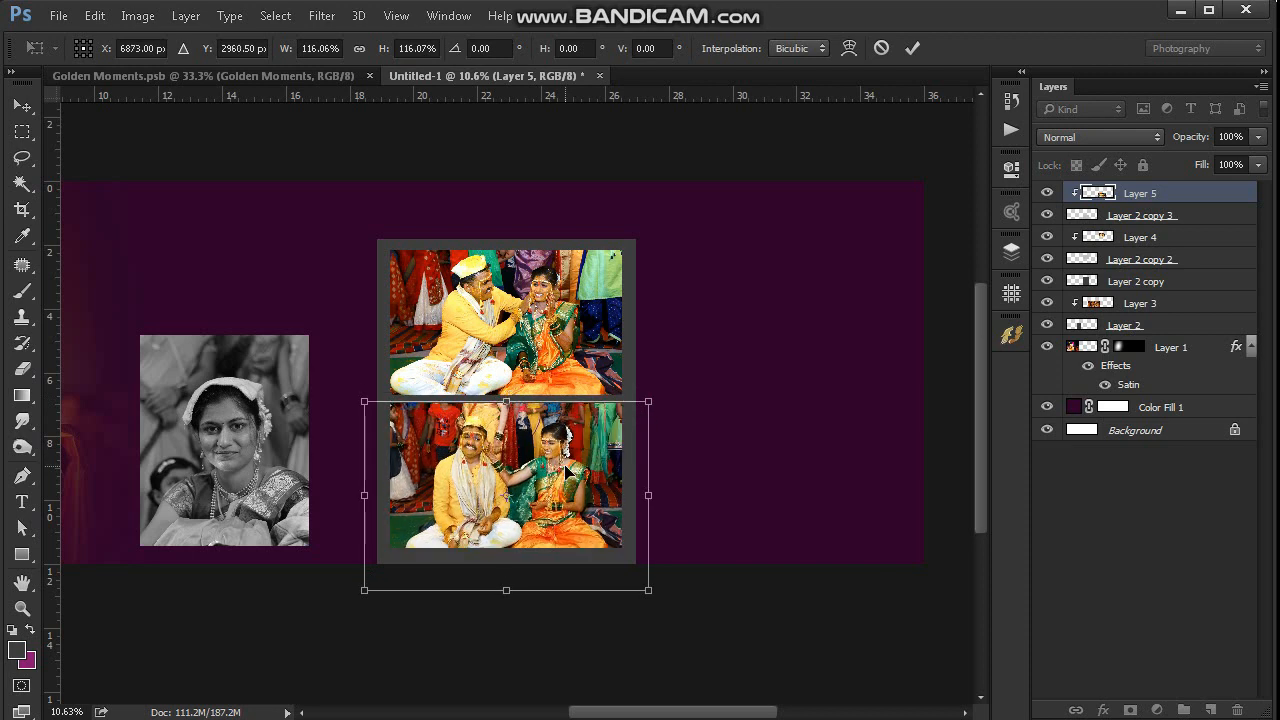
left_click(913, 48)
Turn the dark grey frame behind the two couple photos white with Hue/Saturation by setting its lightness to +100.
right_click(634, 406)
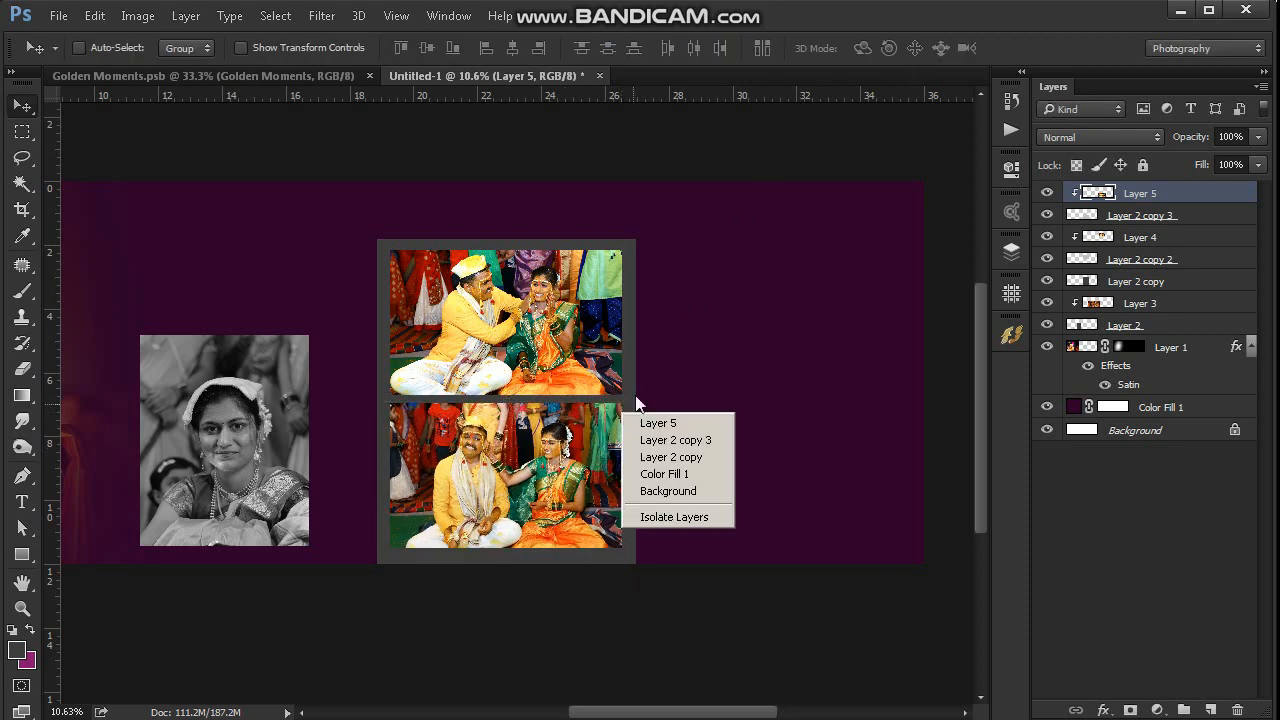
right_click(630, 394)
right_click(630, 394)
left_click(645, 397)
key("ctrl+u")
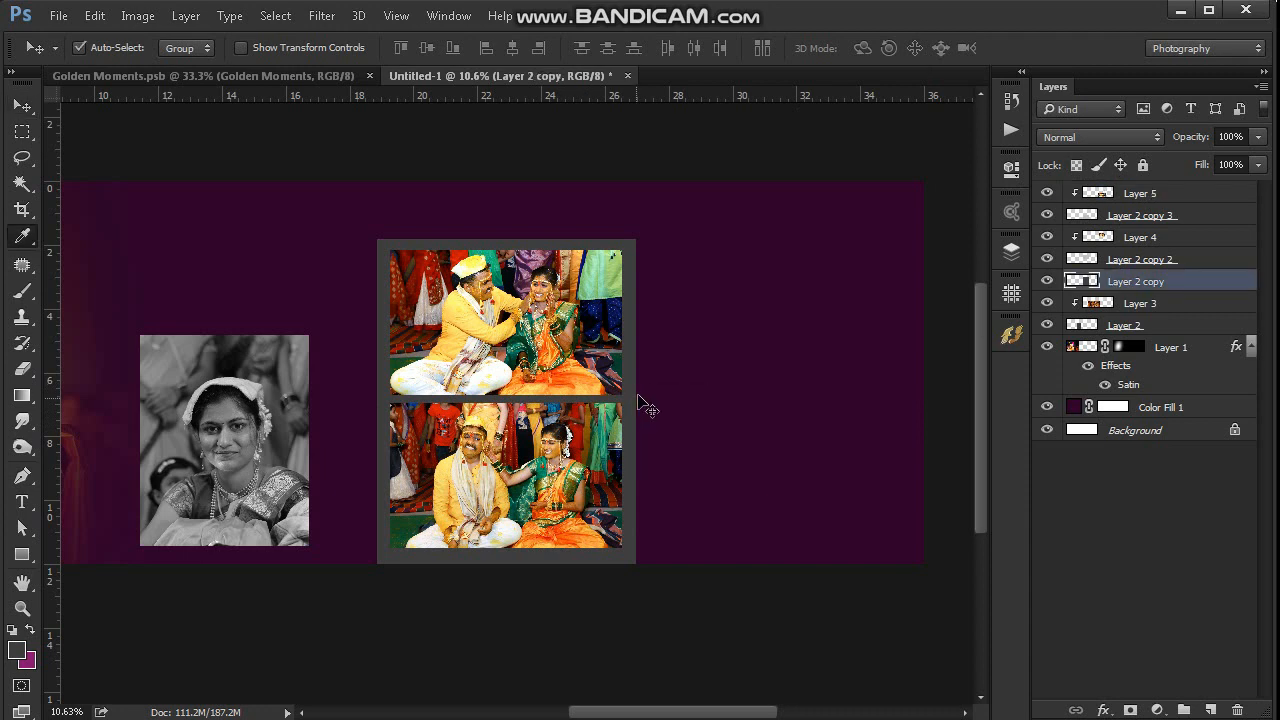
left_click_drag(1007, 267, 1132, 270)
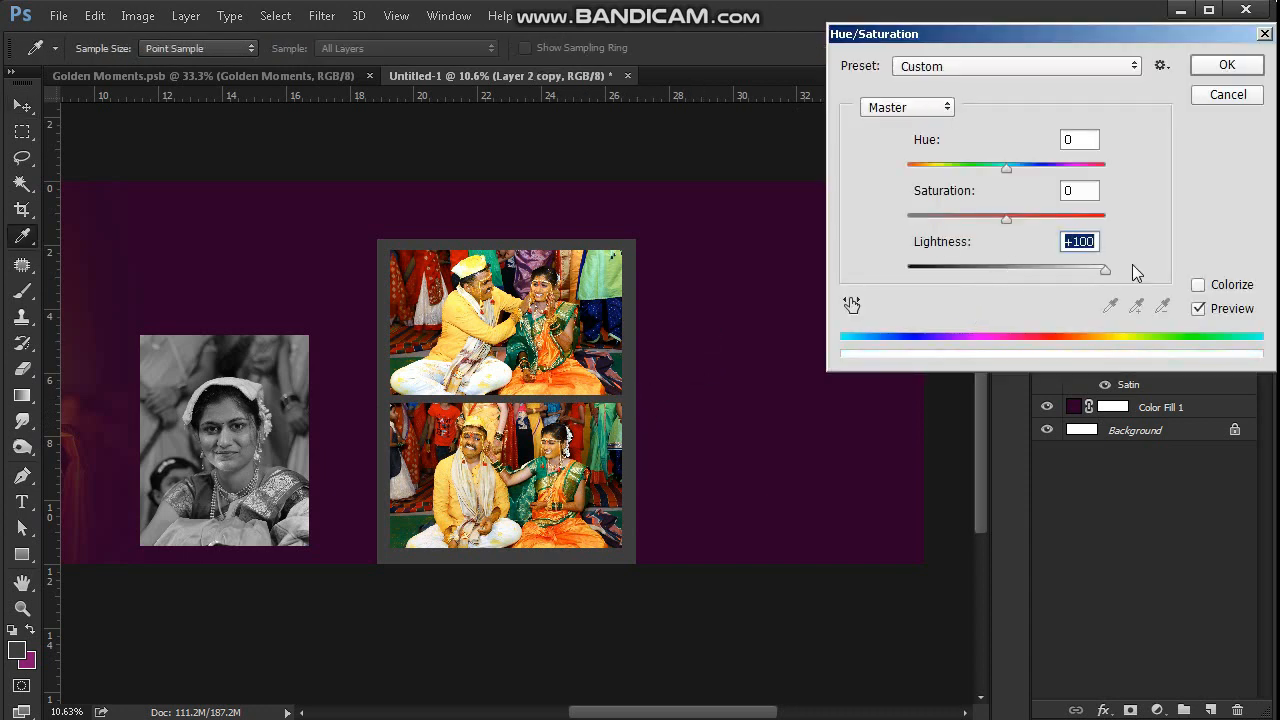
key("Return")
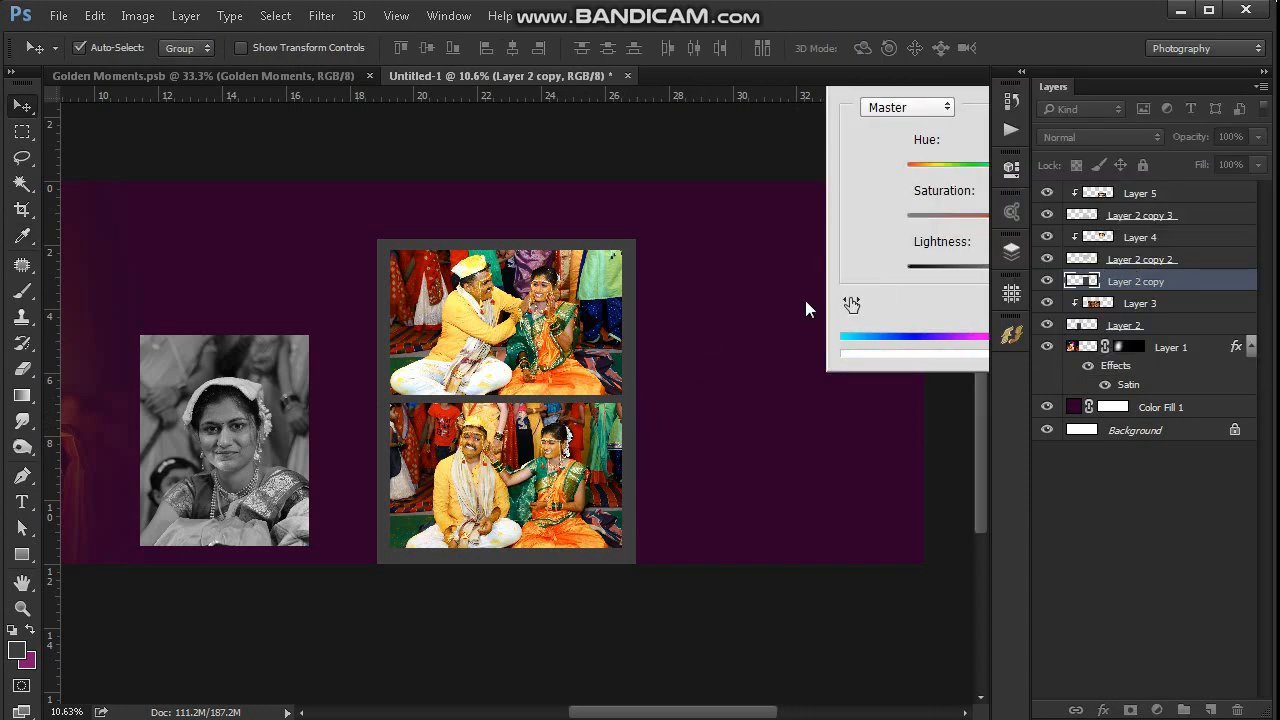
Lower the opacity of the frame behind the couple photos to 30% and invert its colour to black.
scroll(610, 314, "down", 1)
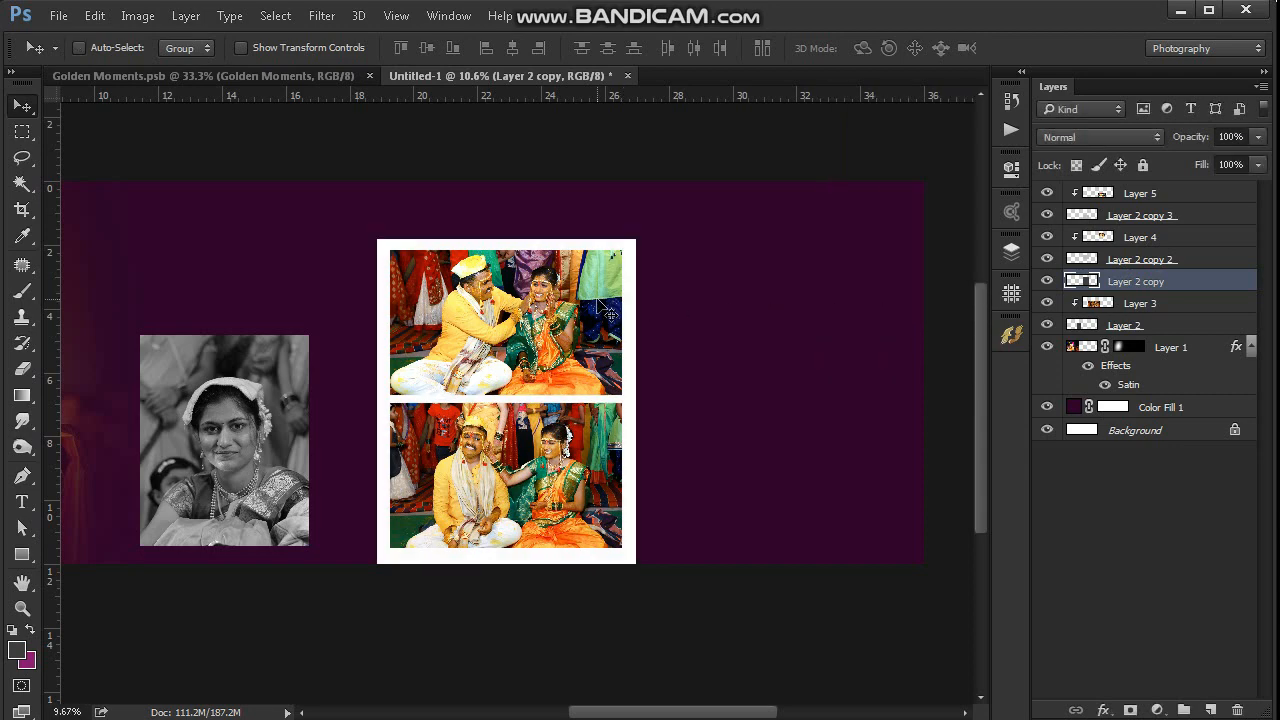
scroll(605, 310, "down", 4)
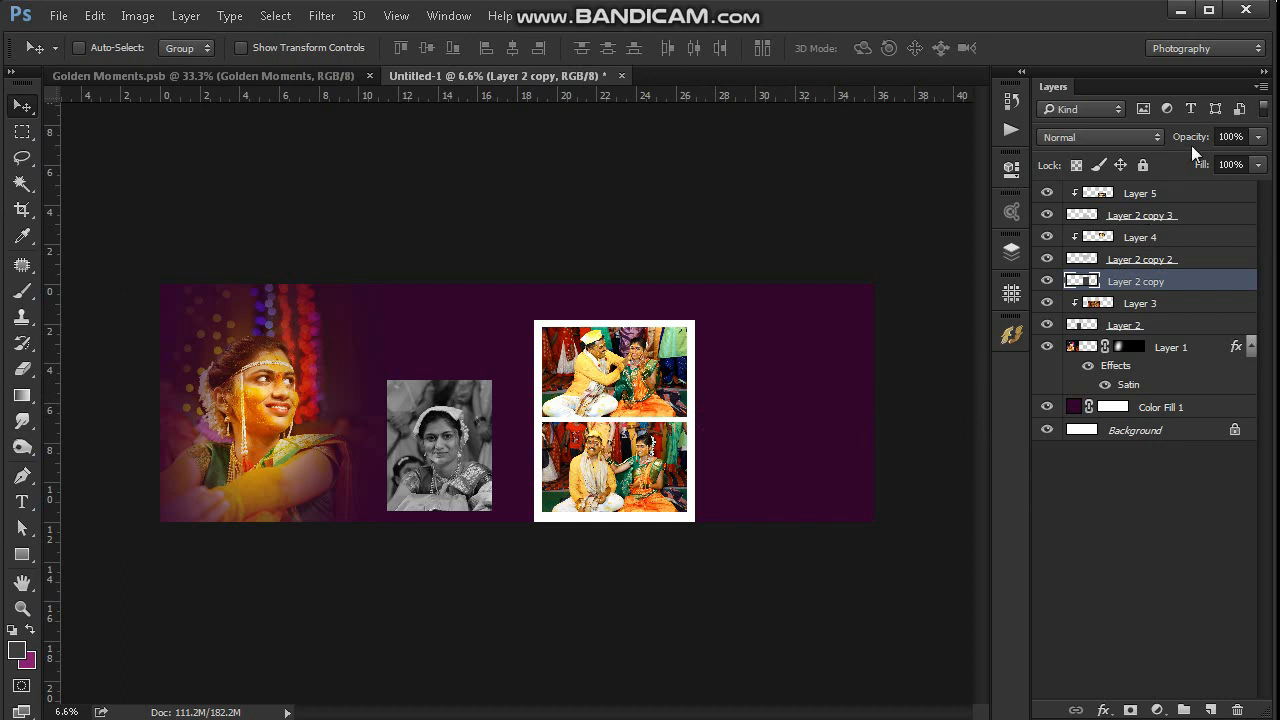
left_click(1258, 137)
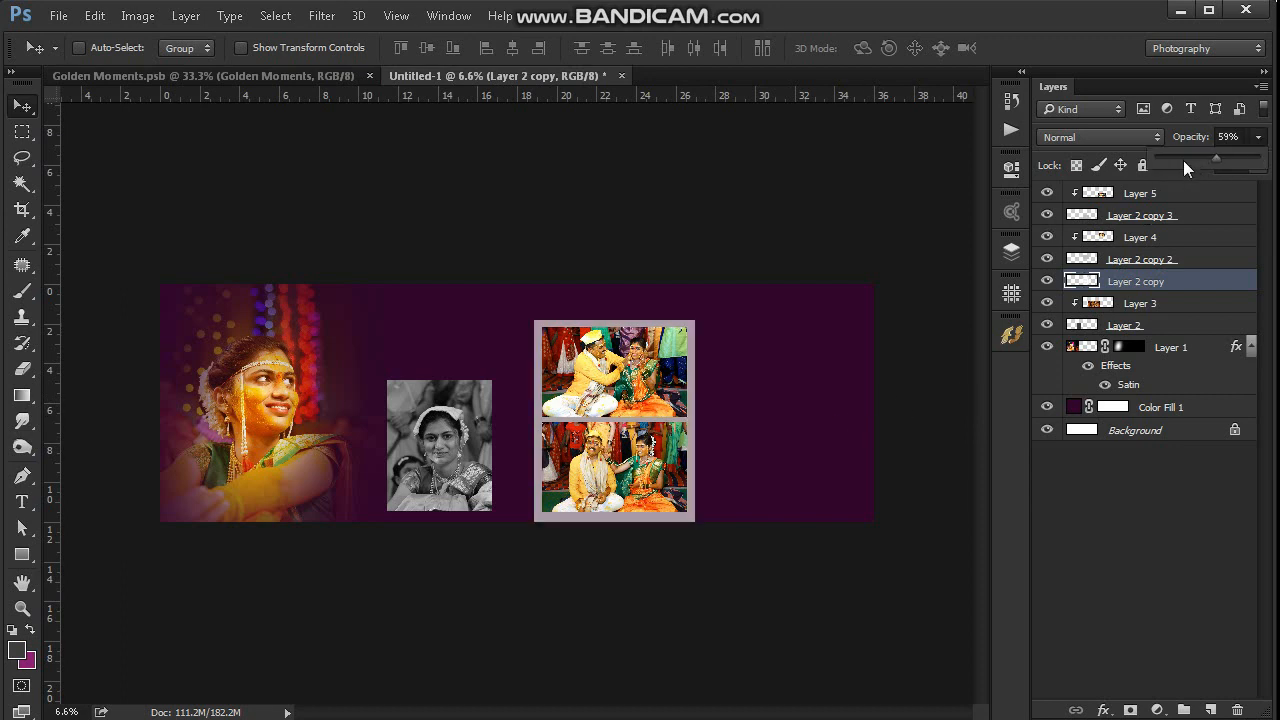
left_click_drag(1164, 152, 1187, 158)
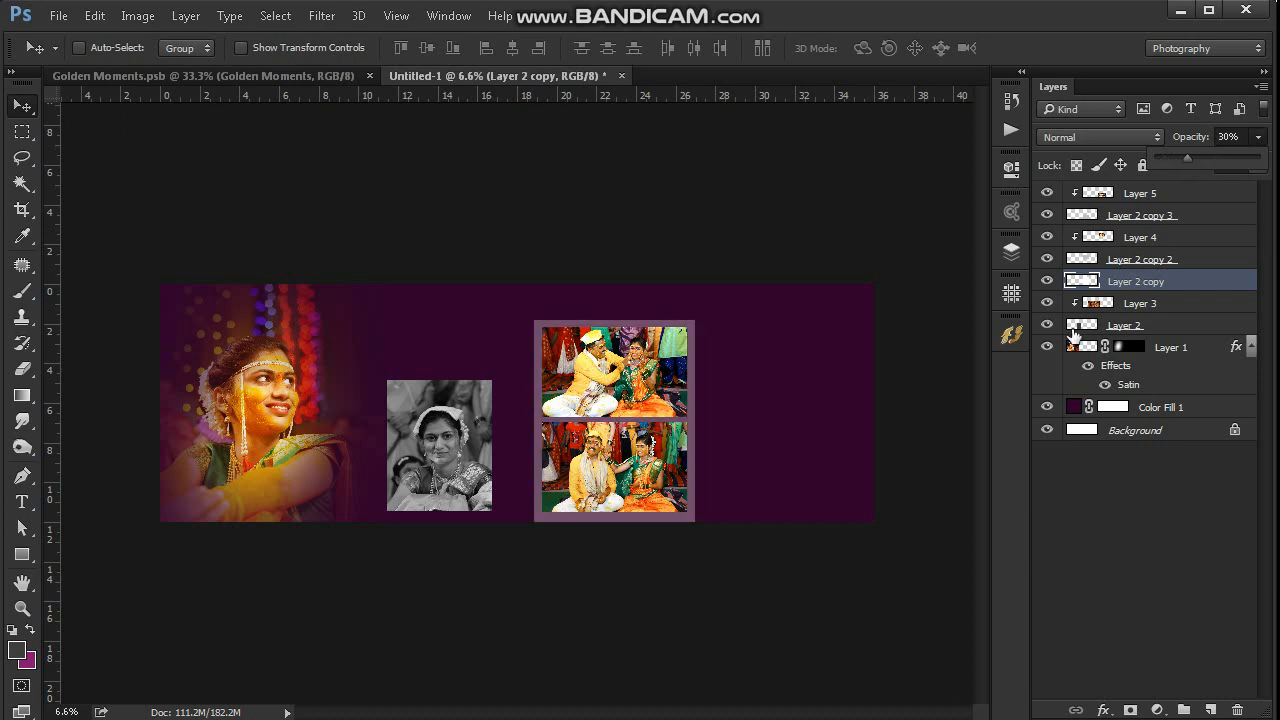
left_click(870, 619)
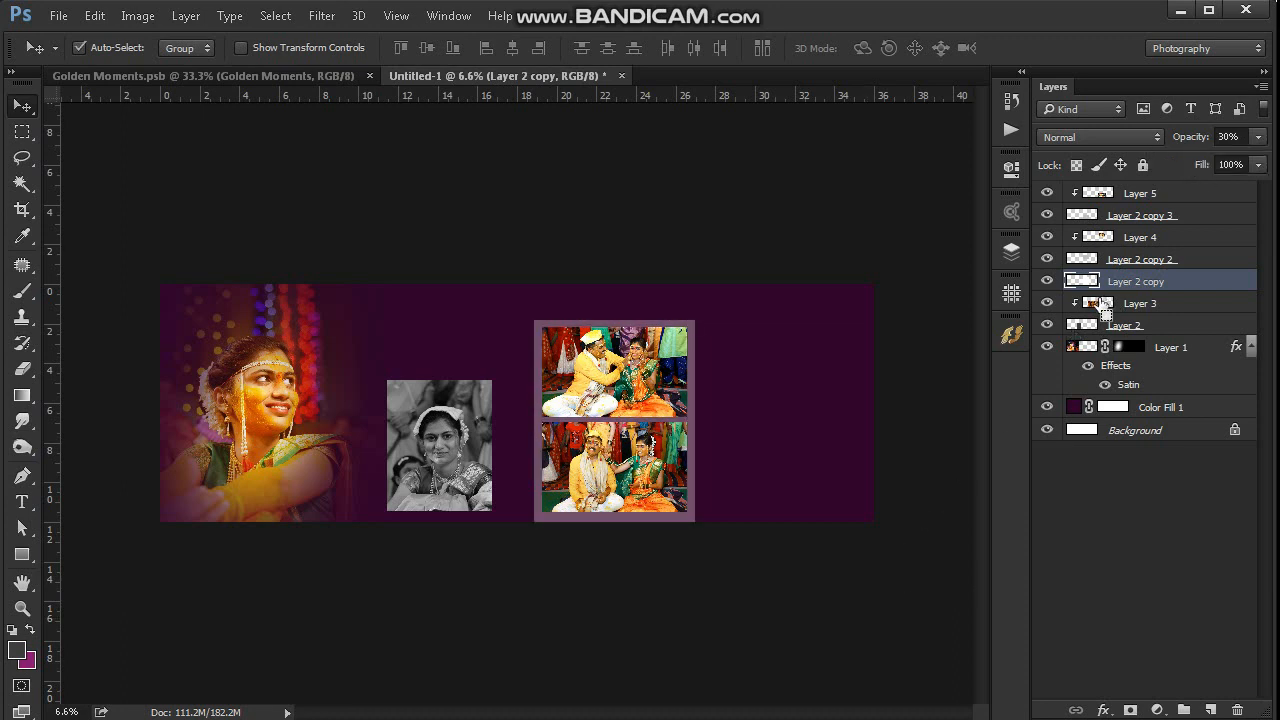
key("ctrl+i")
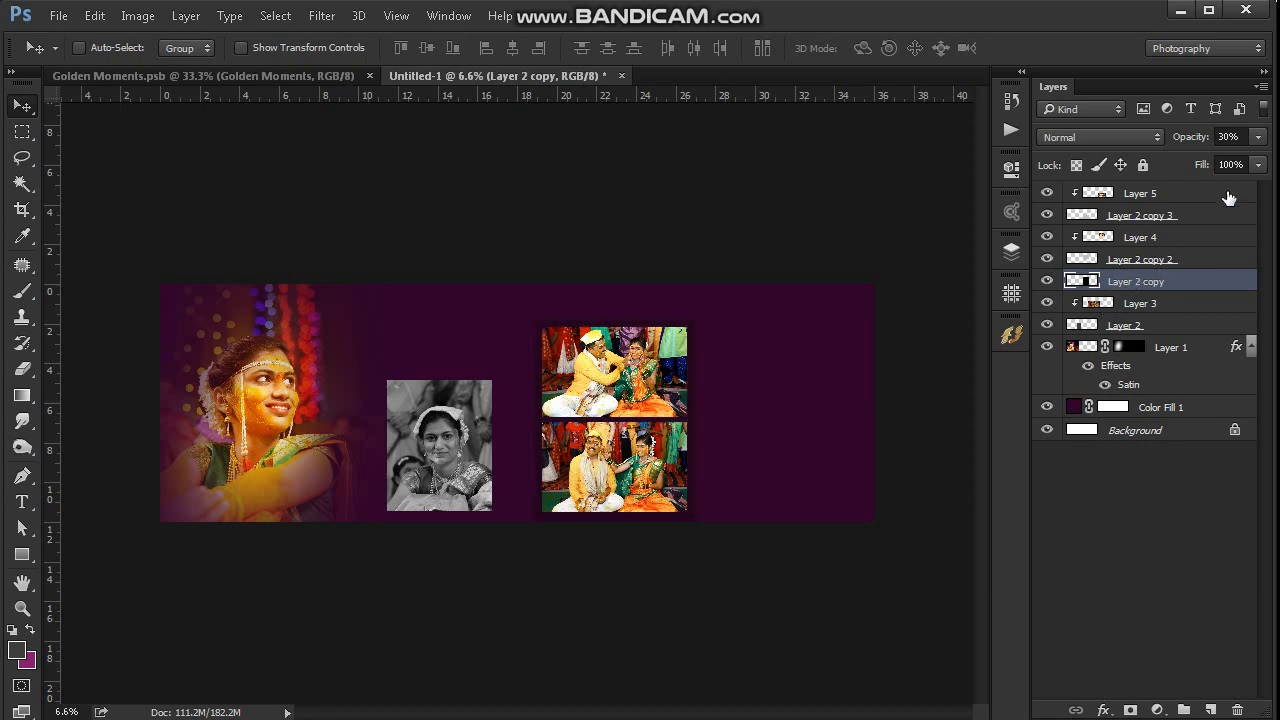
Show the guides, duplicate the frame layer behind the couple photos, and select the original Layer 2 copy.
key("ctrl+semicolon")
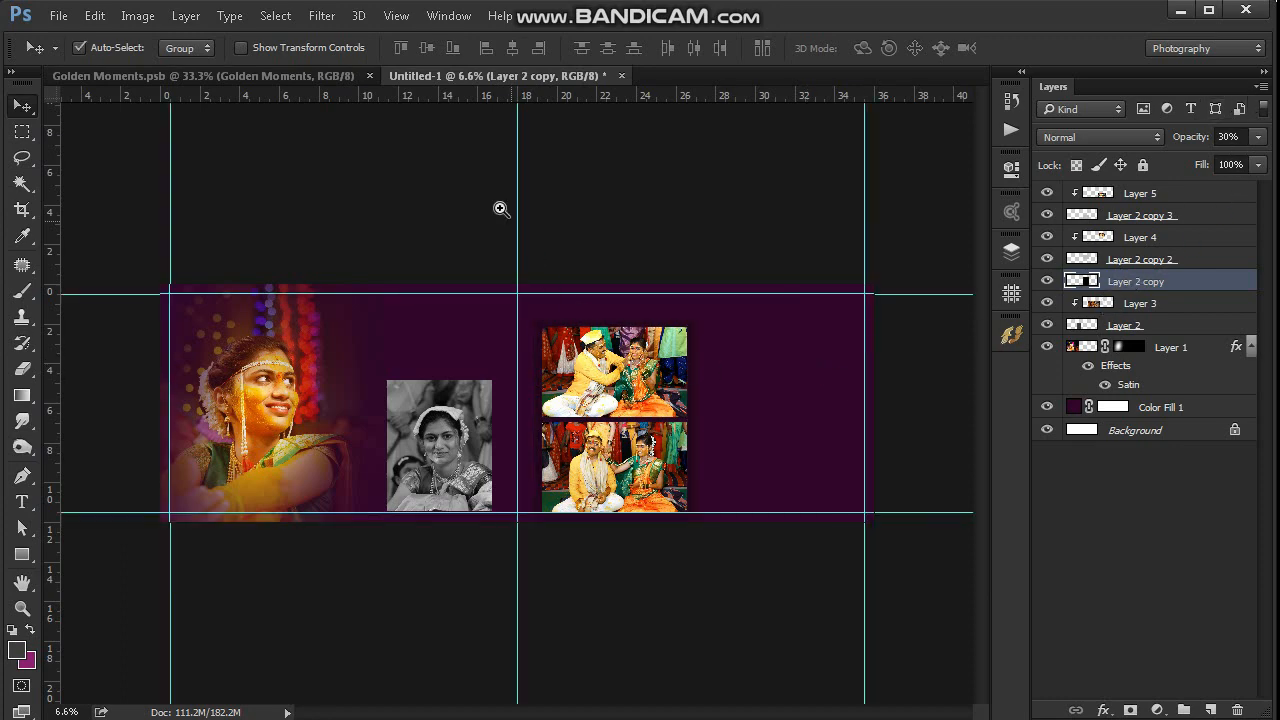
left_click_drag(475, 195, 958, 634)
key("ctrl+j")
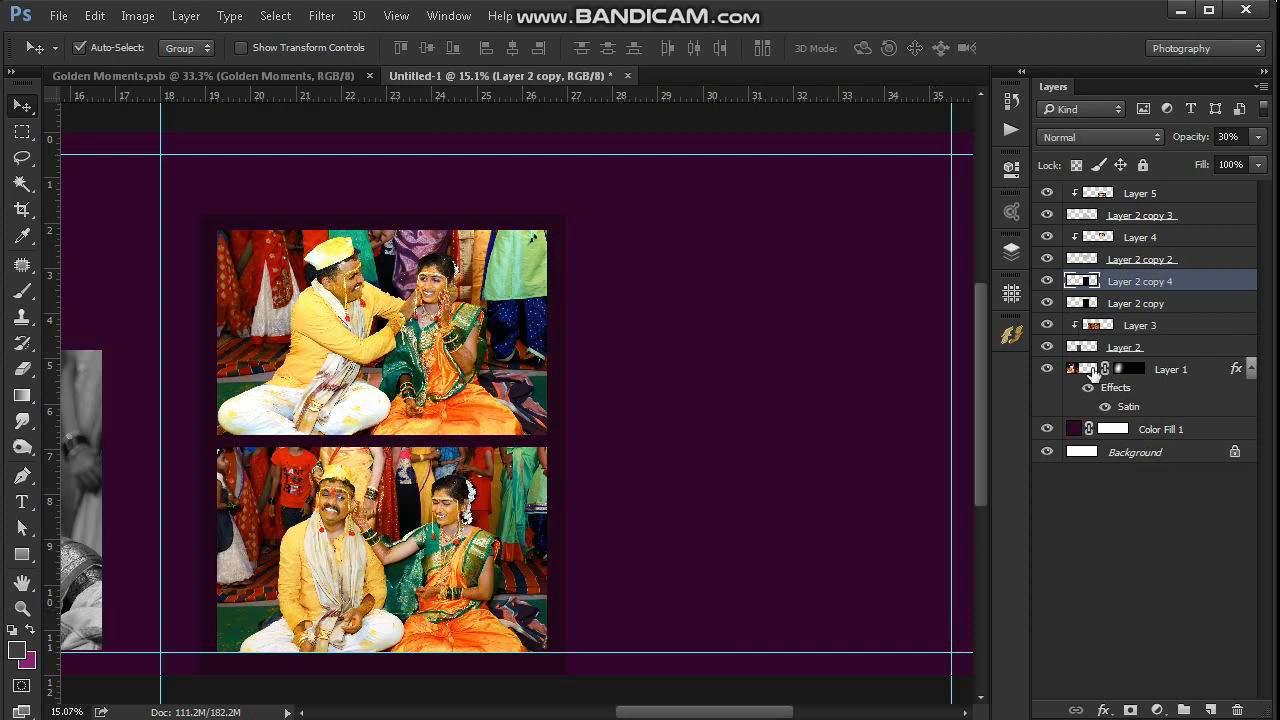
left_click(1141, 306)
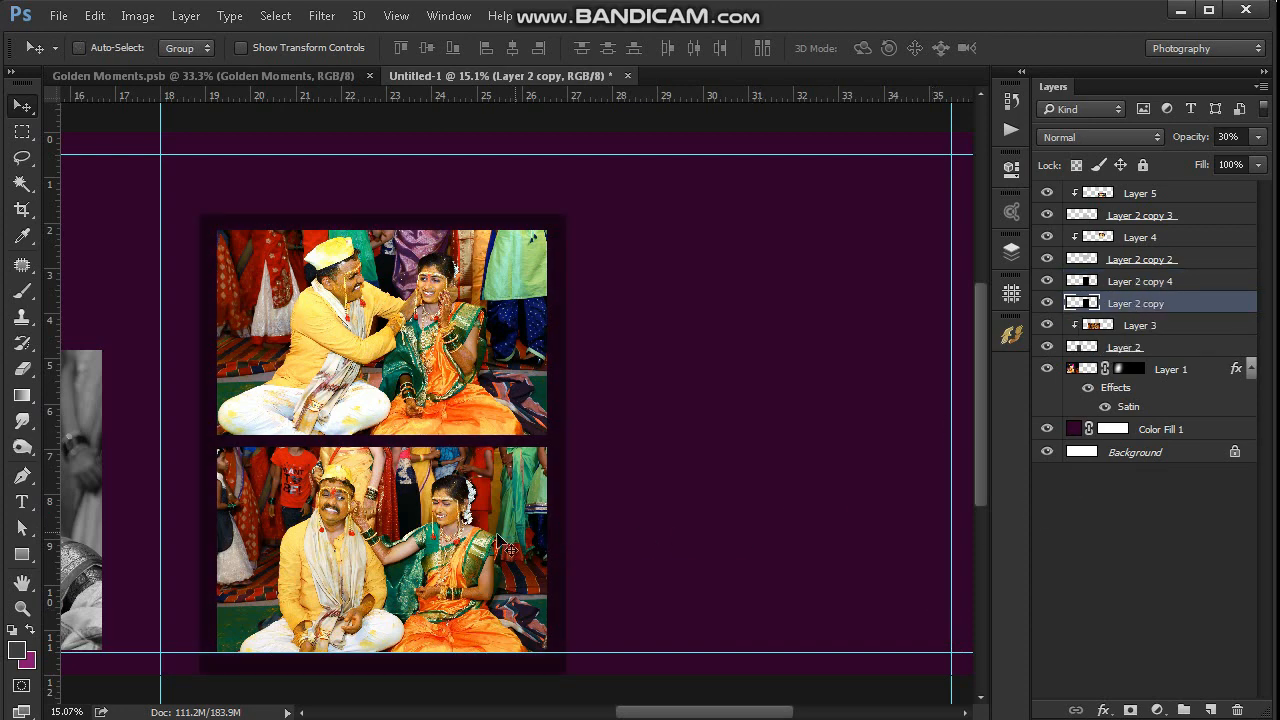
Move the Layer 2 copy frame into the empty area beside the couple photos and stretch its height to about 107%, down to the lower guide.
left_click_drag(415, 519, 767, 453)
scroll(767, 452, "down", 1)
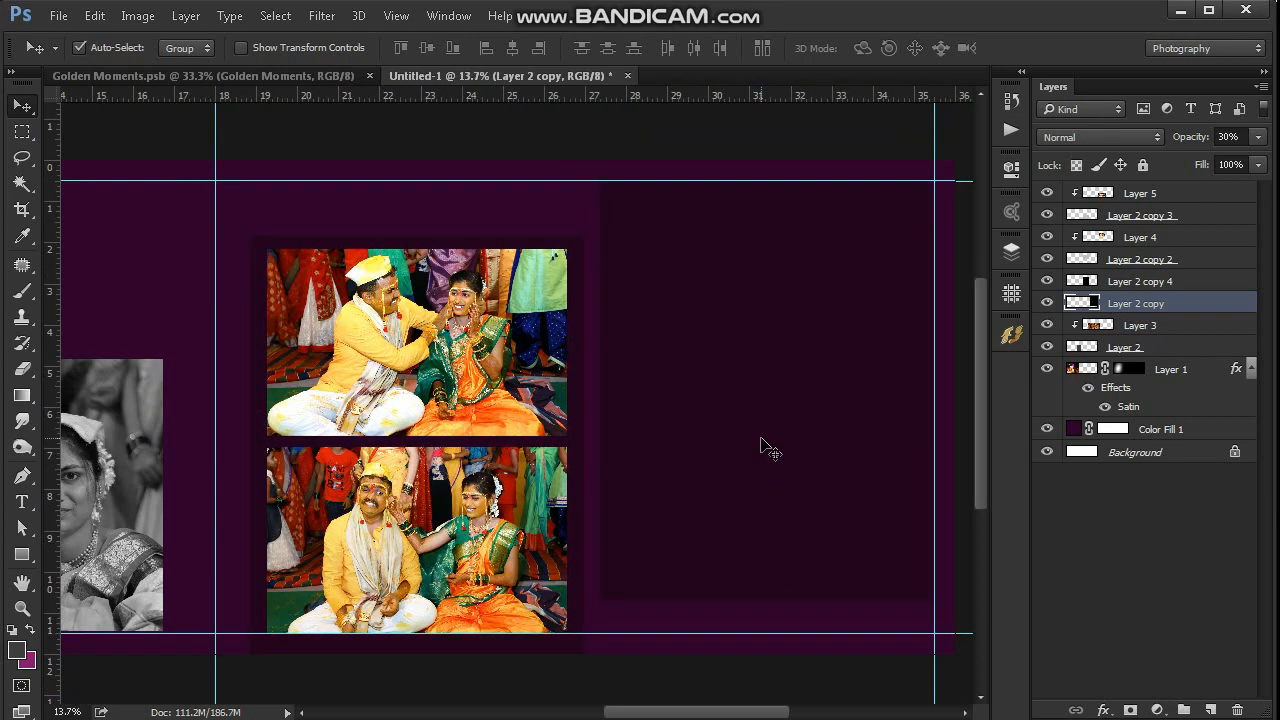
key("ctrl+t")
left_click_drag(776, 607, 774, 631)
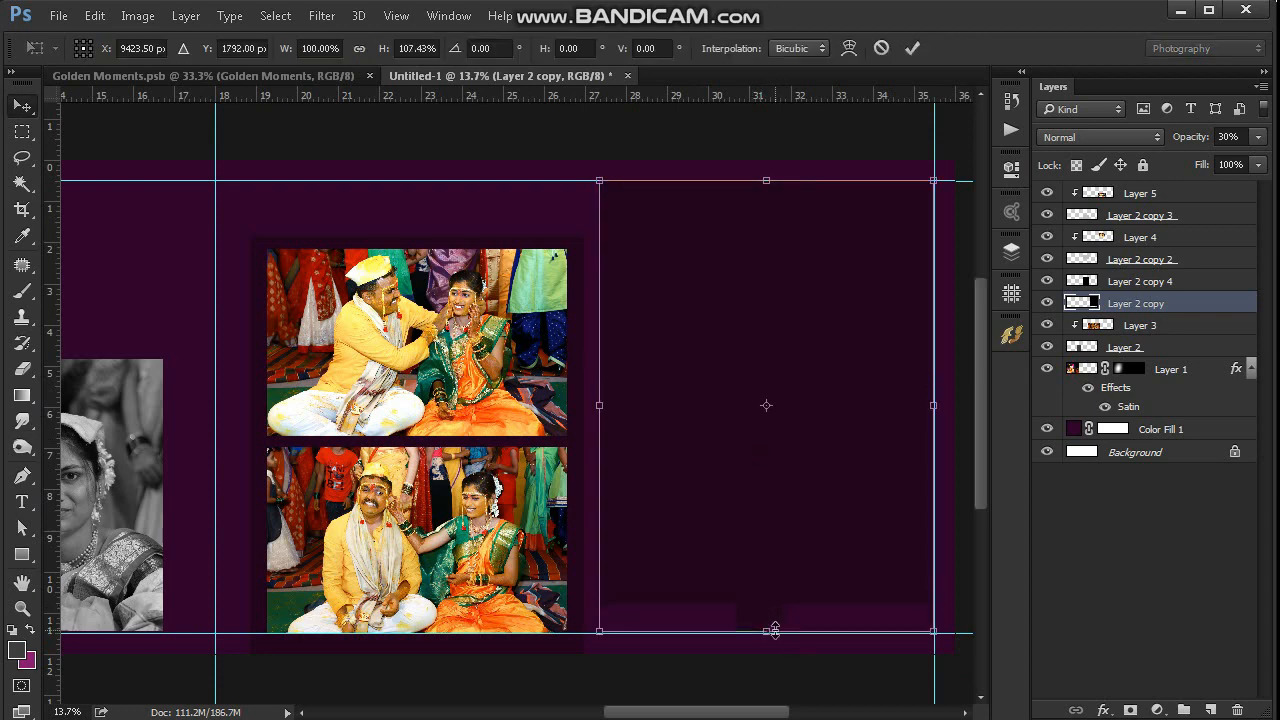
key("Return")
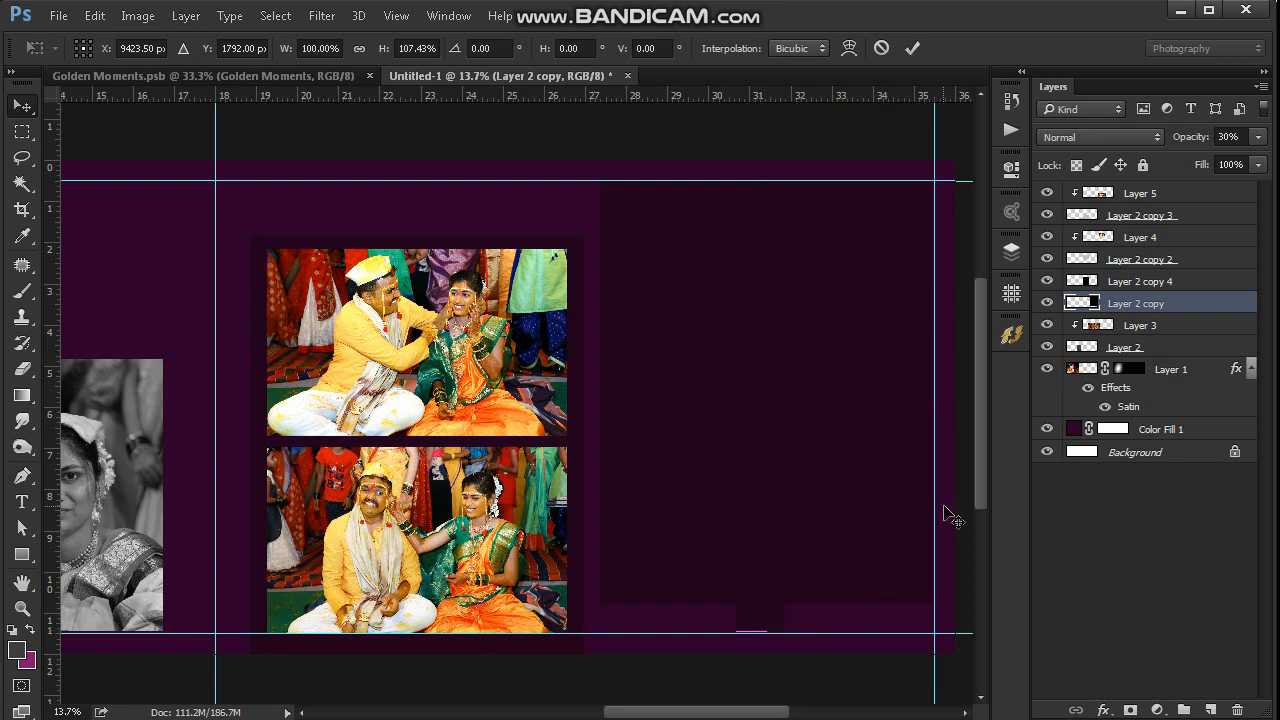
Raise the Layer 2 copy frame's opacity to 100% and hide the guides.
left_click(1256, 137)
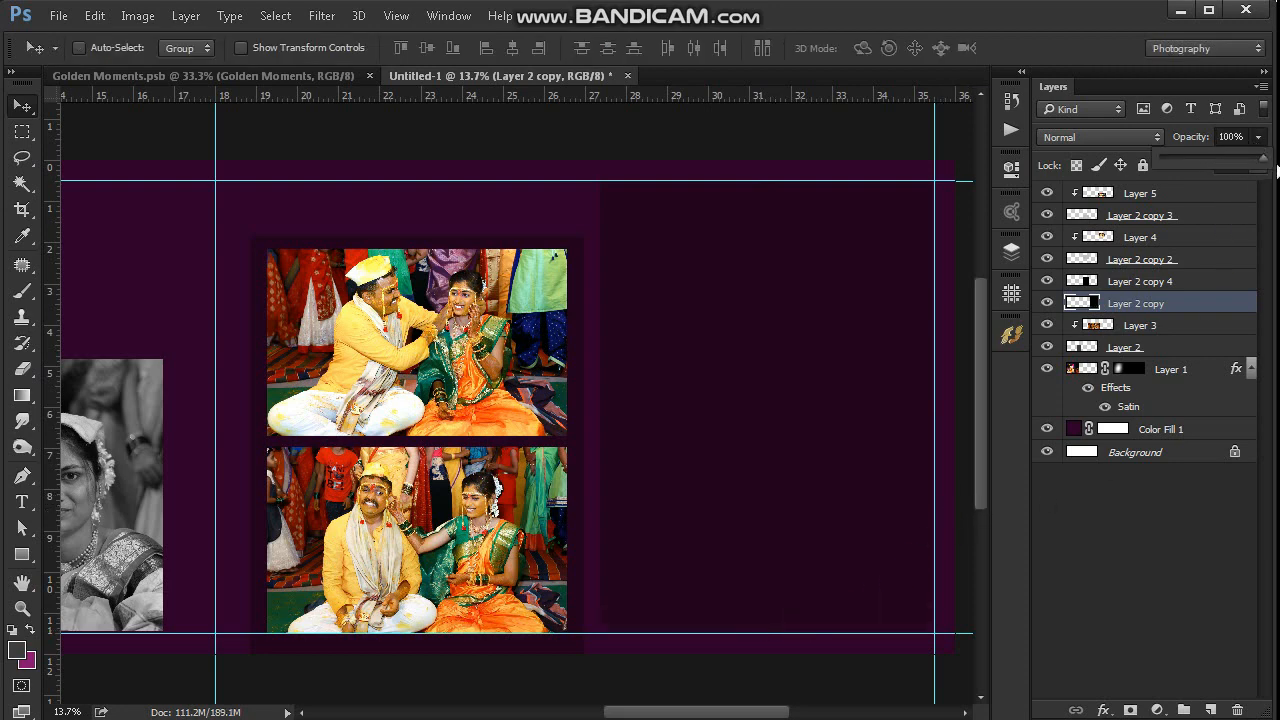
scroll(730, 200, "down", 5)
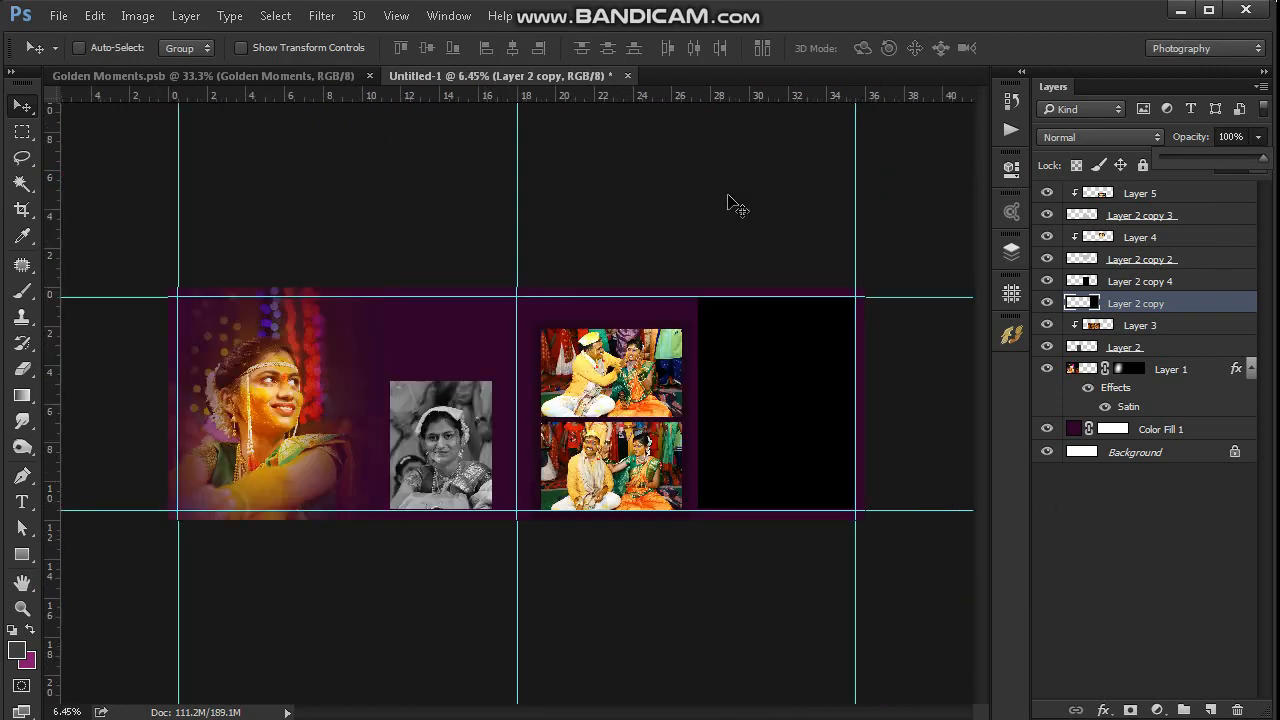
key("ctrl+semicolon")
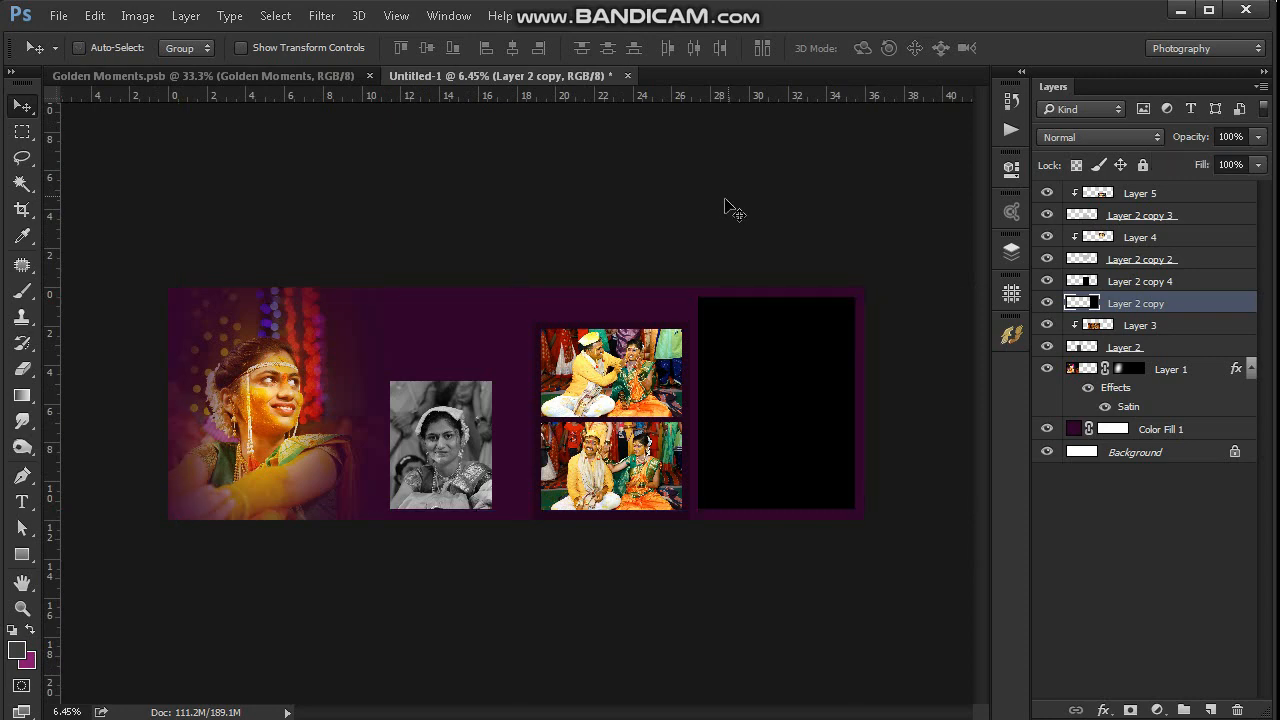
Switch to the file explorer, open the photo DSC_8854 in Photoshop, copy the whole image and close it.
key("alt+Tab")
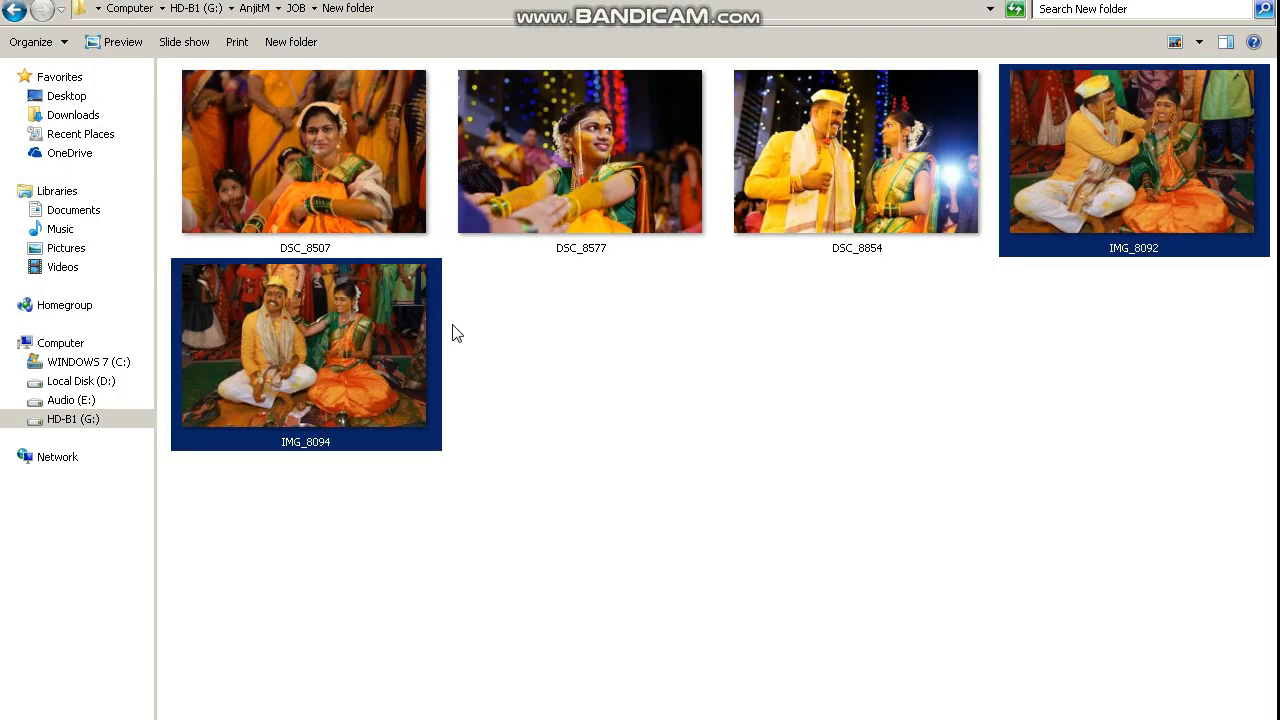
left_click(608, 283)
left_click(858, 176)
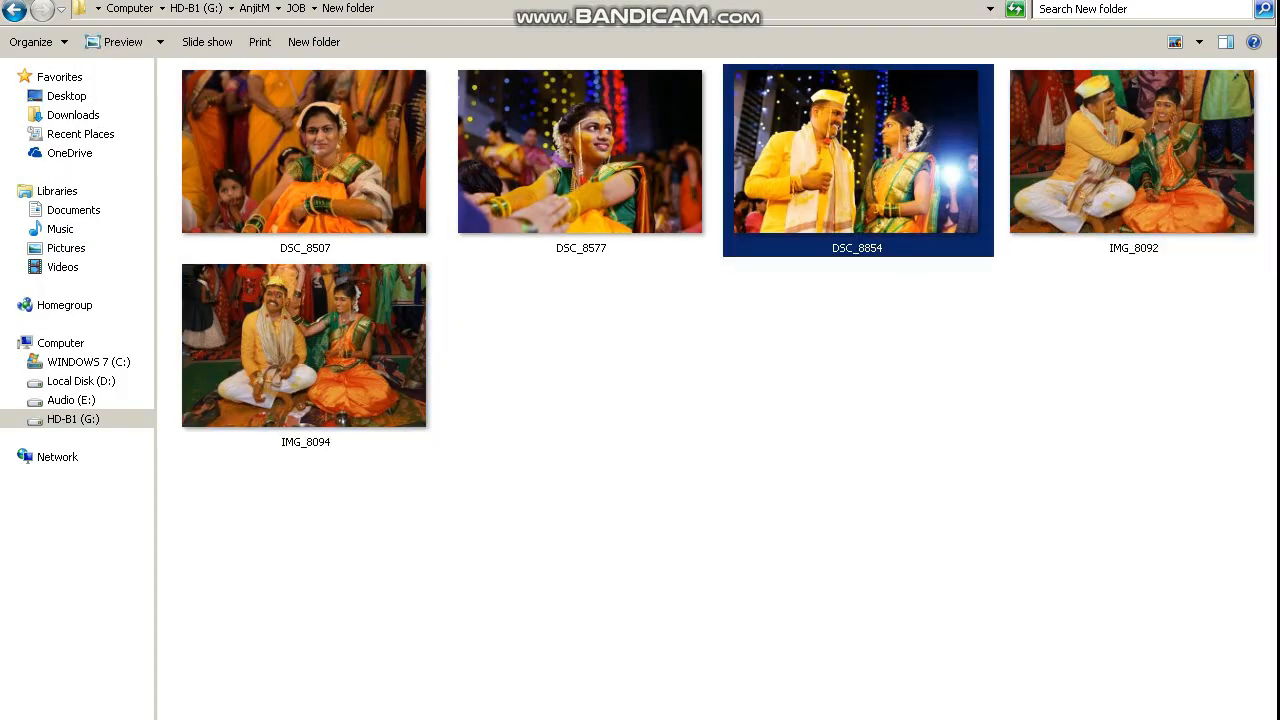
left_click_drag(858, 176, 744, 75)
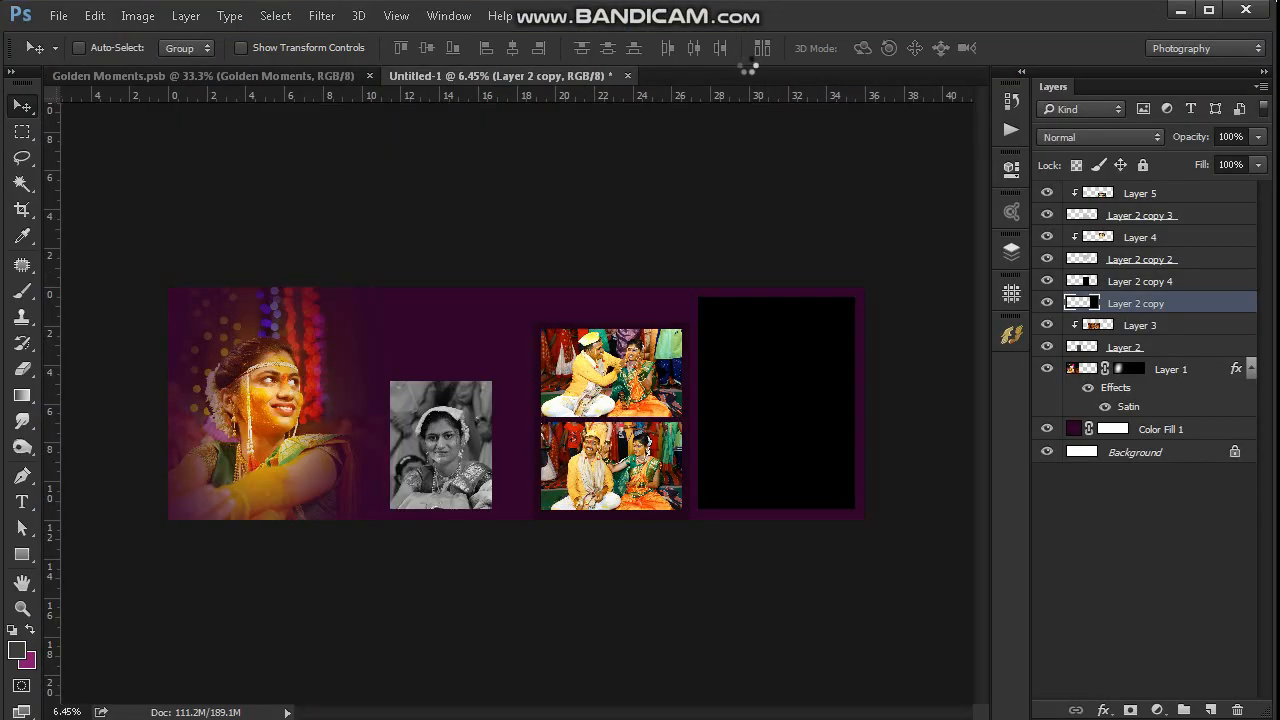
key("ctrl+a")
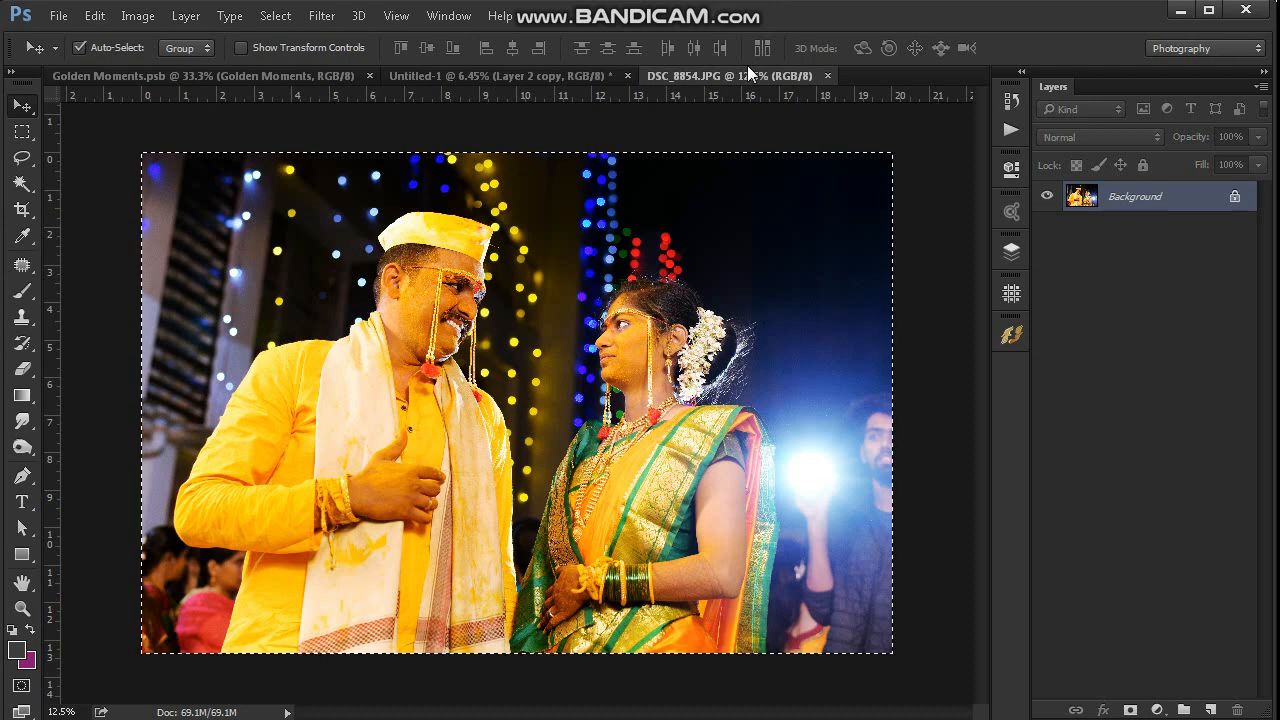
key("ctrl+w")
Paste the copied couple photo above the Layer 2 copy frame and clip it to that frame.
right_click(761, 419)
left_click(783, 432)
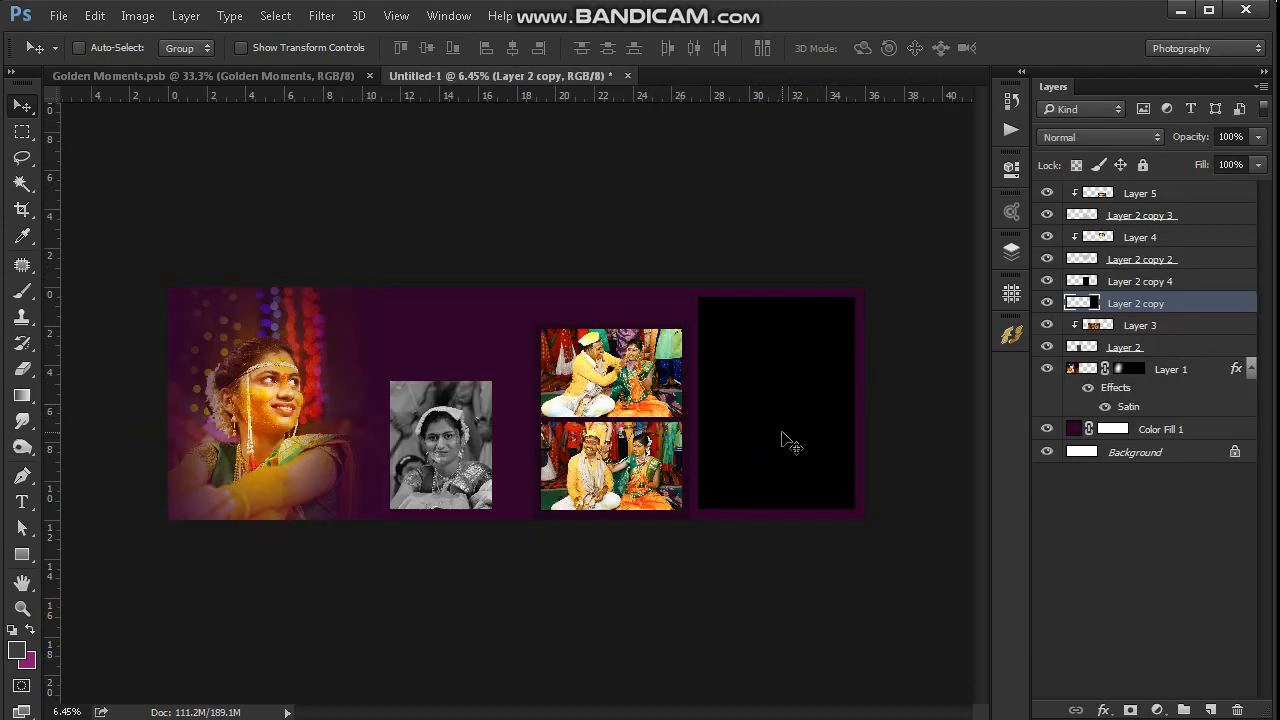
key("ctrl+v")
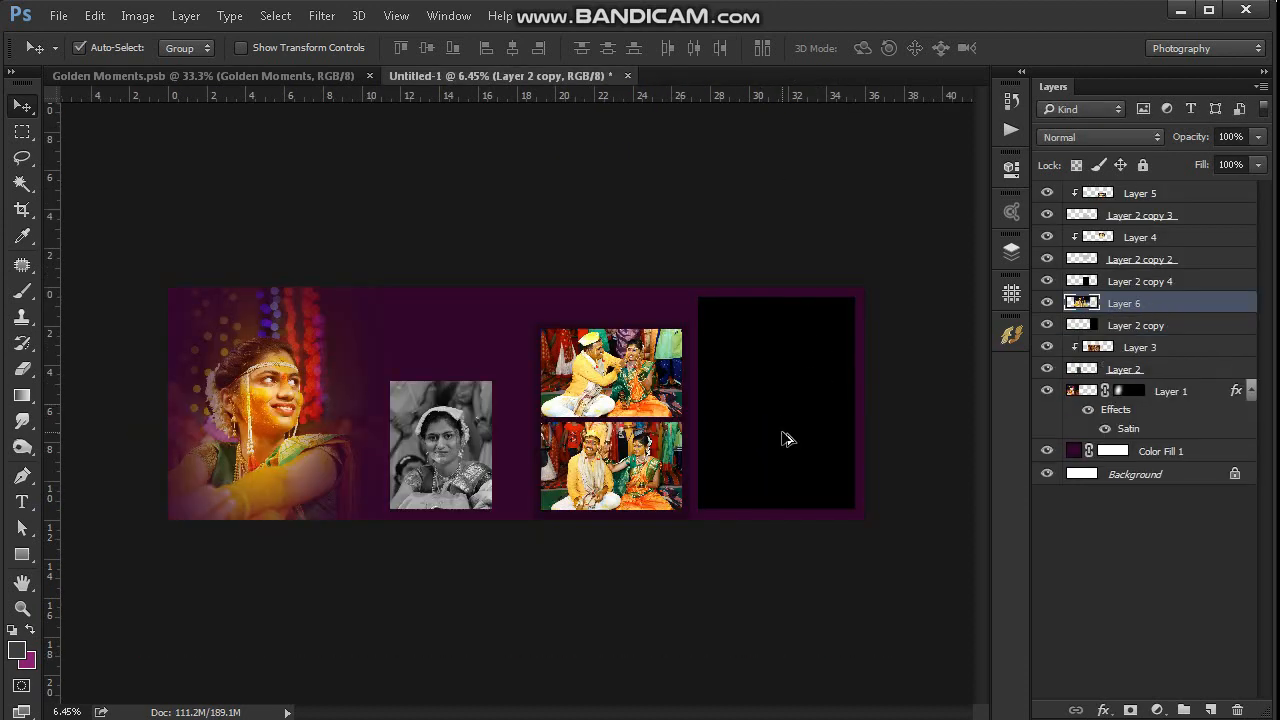
key("ctrl+alt+g")
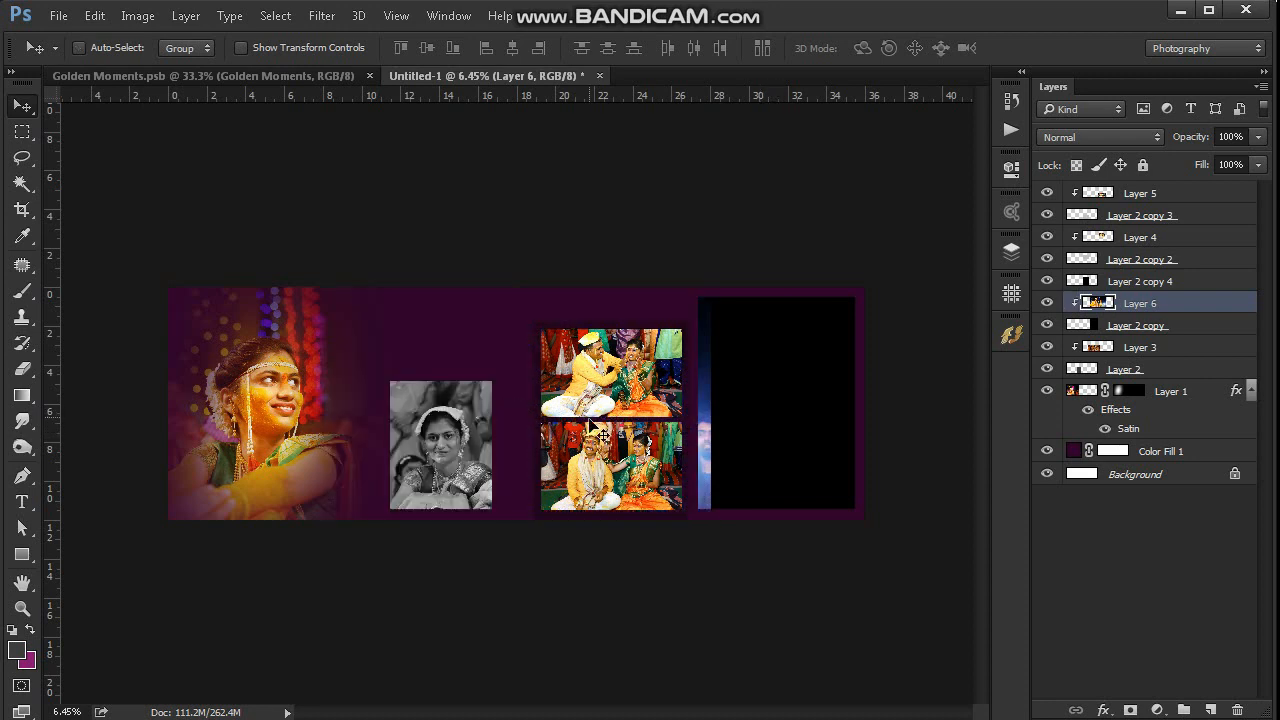
Position the clipped couple photo over the black frame and scale it down to about 85%.
left_click_drag(935, 416, 934, 416)
left_click_drag(788, 428, 846, 451)
key("ctrl+t")
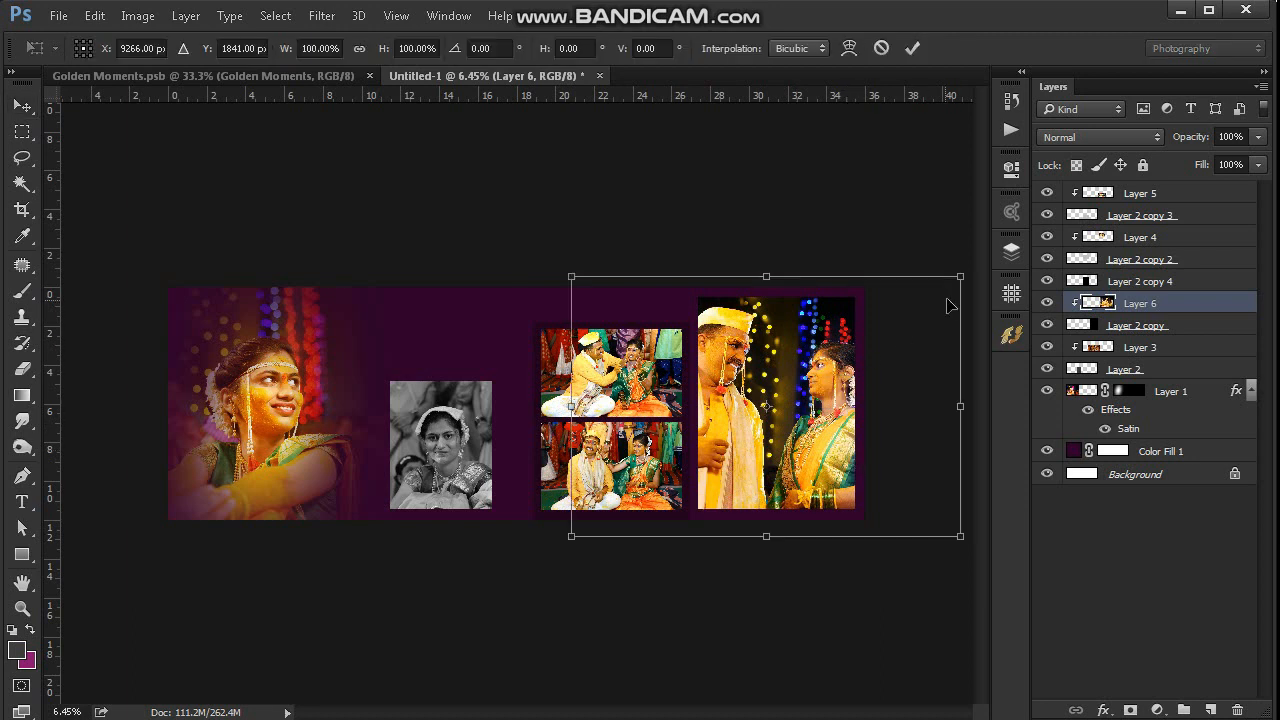
left_click_drag(961, 274, 936, 300)
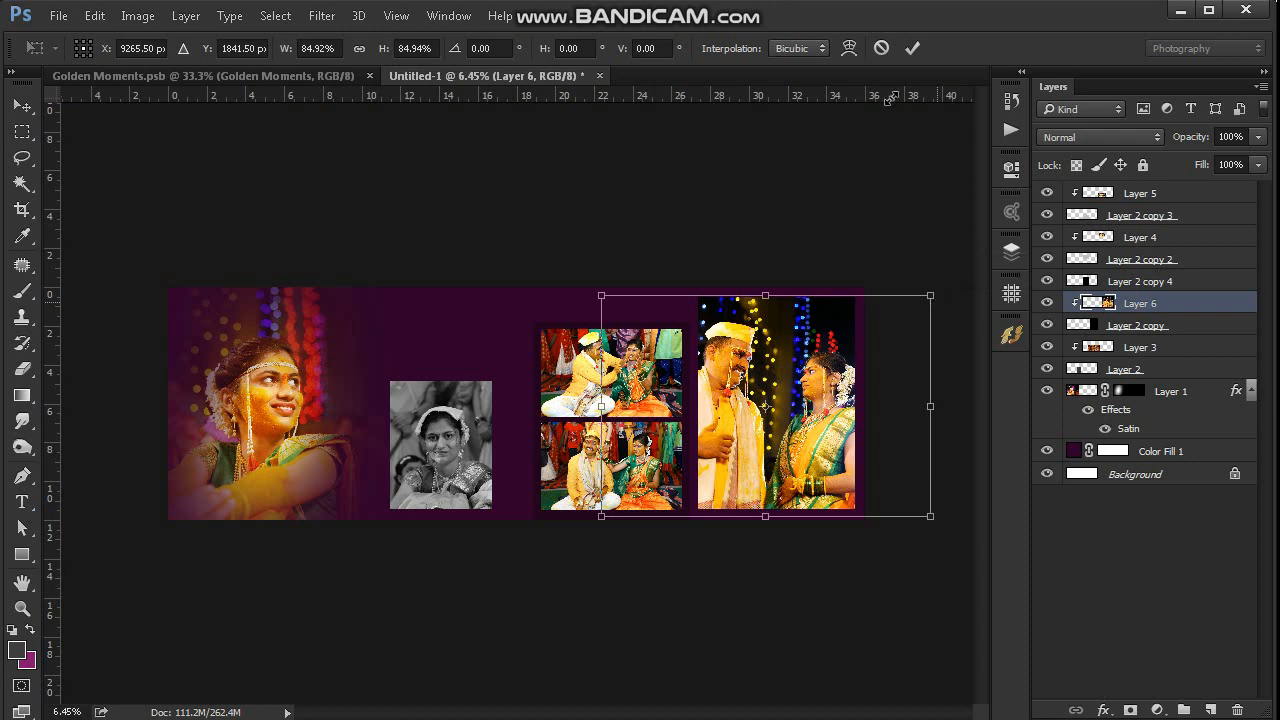
left_click(909, 49)
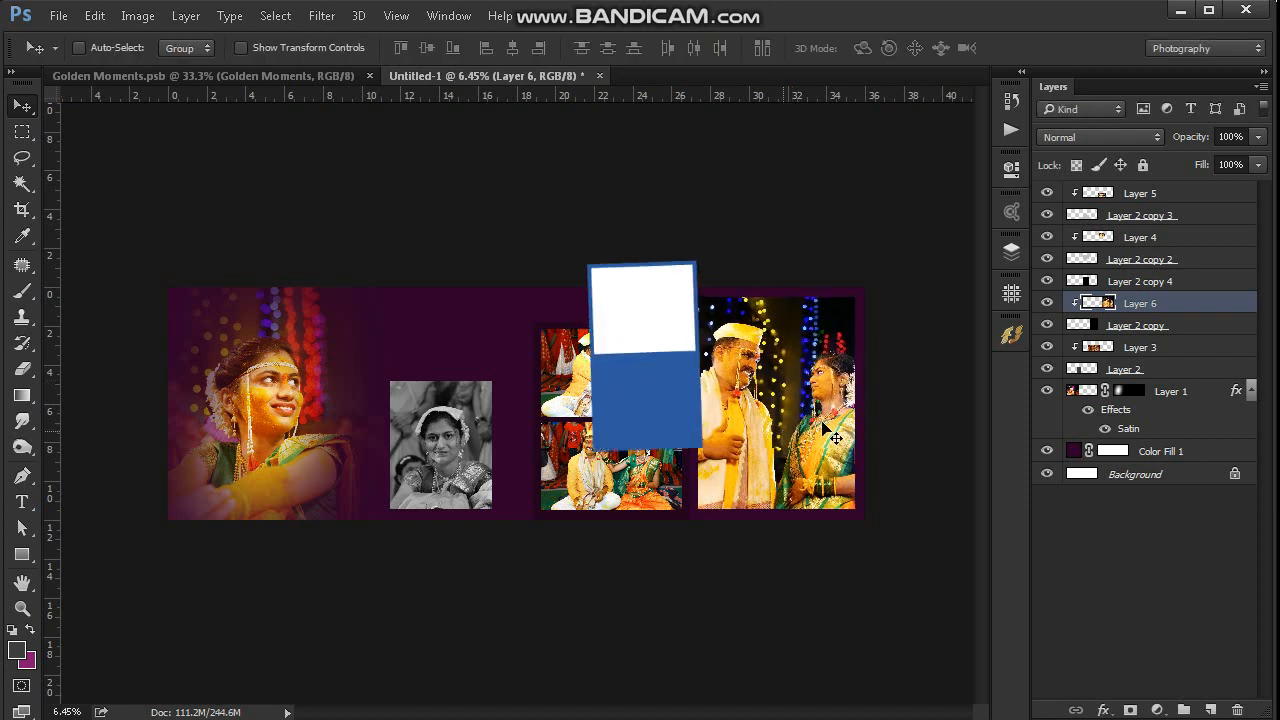
Lower the opacity of the Layer 2 copy frame beneath the newly clipped couple photo to 43%.
left_click(1100, 326)
left_click(1258, 137)
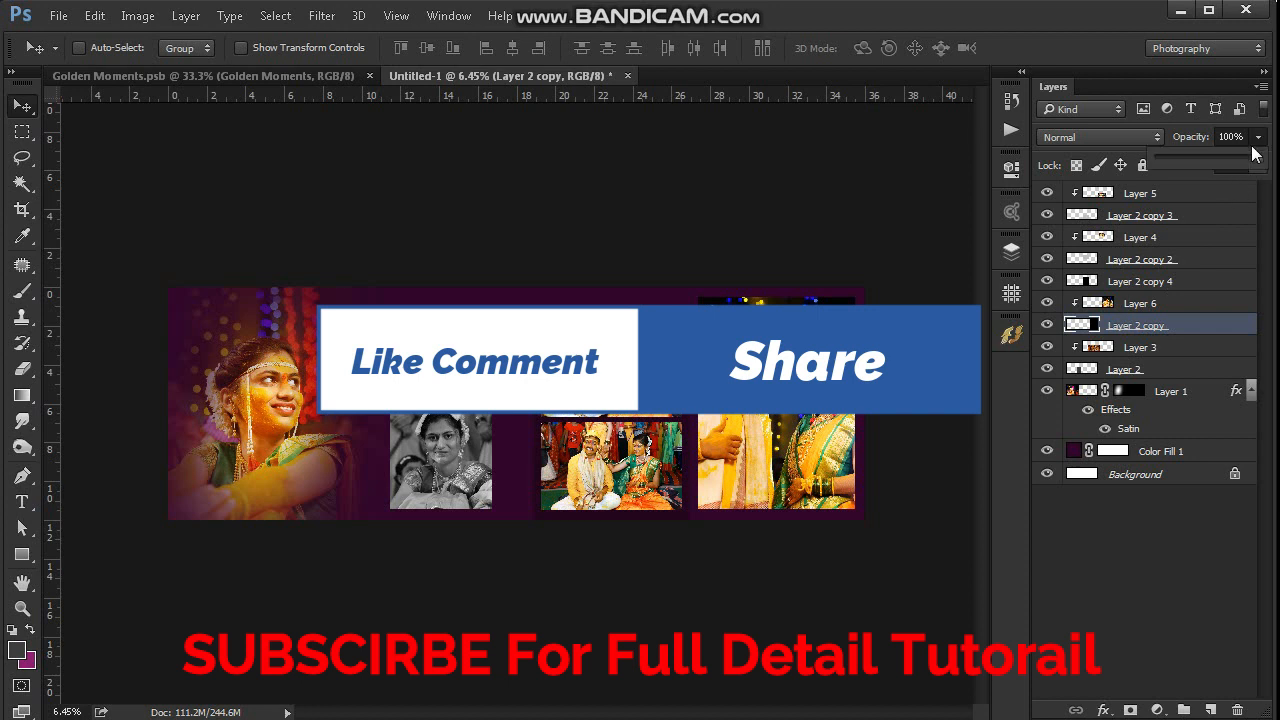
left_click_drag(1256, 158, 1190, 159)
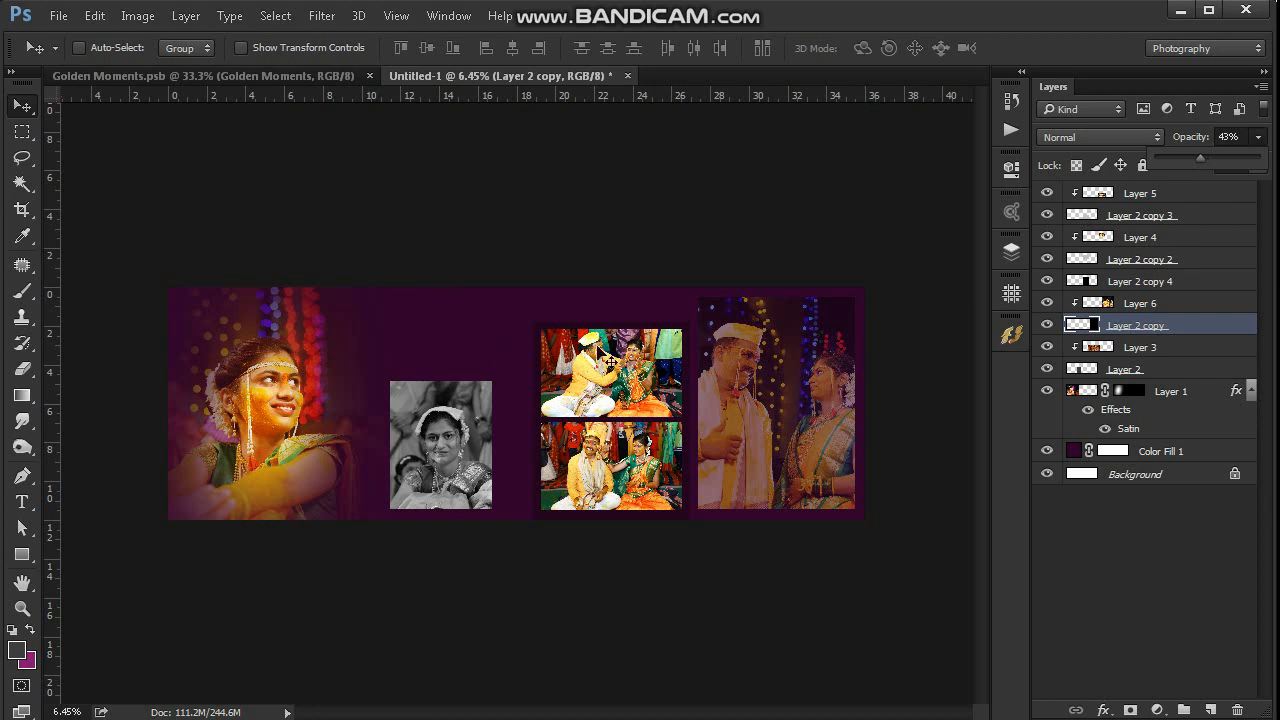
Copy the entire title artwork from Golden Moments.psb and close that document.
left_click(170, 73)
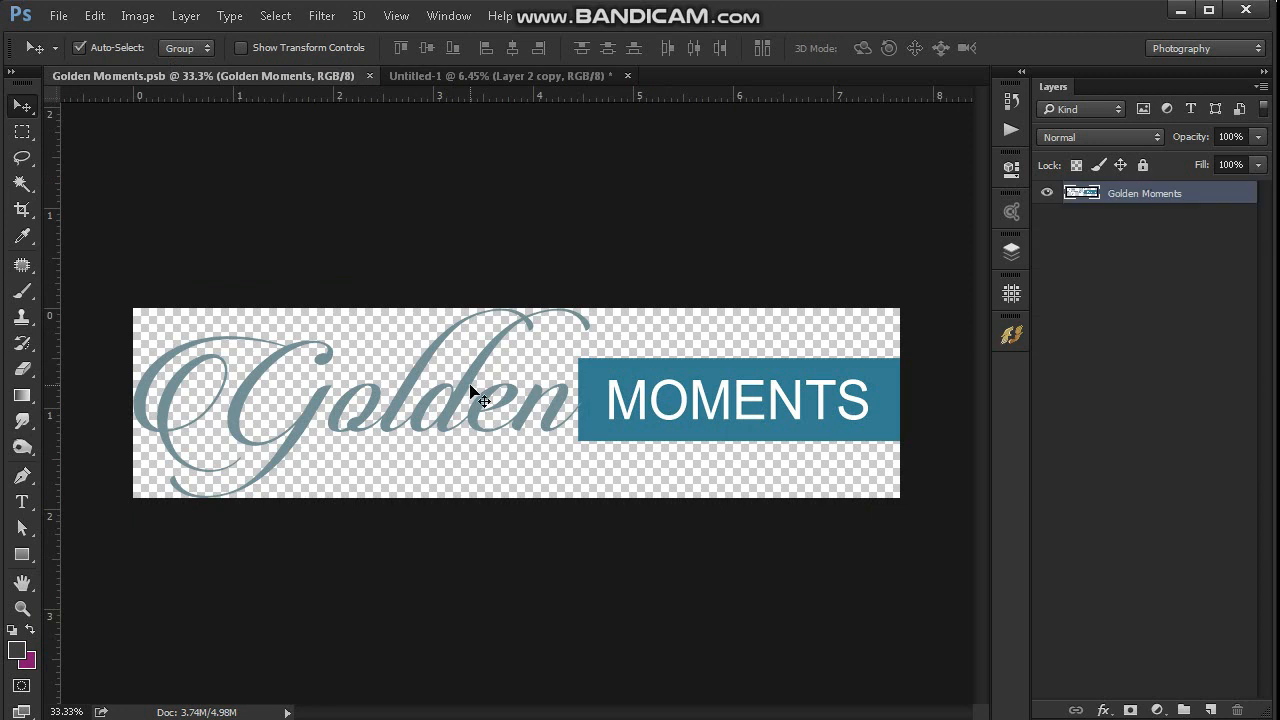
key("ctrl+a")
key("ctrl+w")
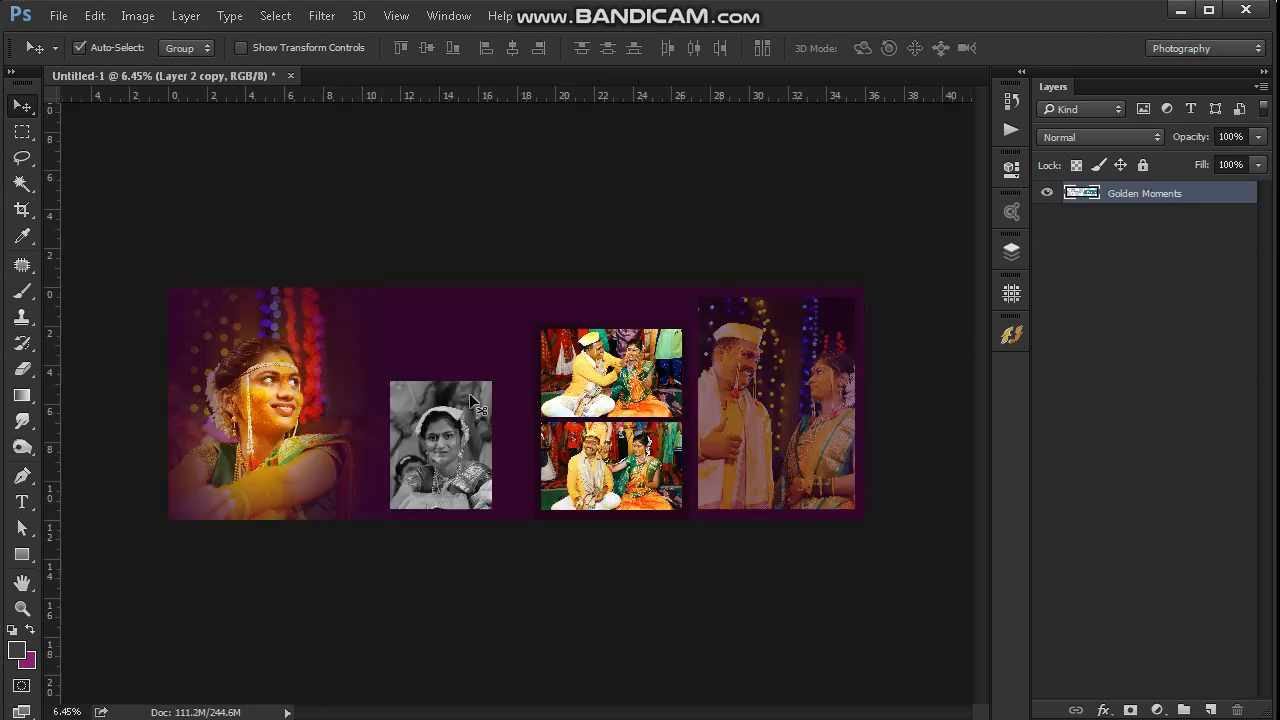
right_click(381, 322)
left_click(581, 613)
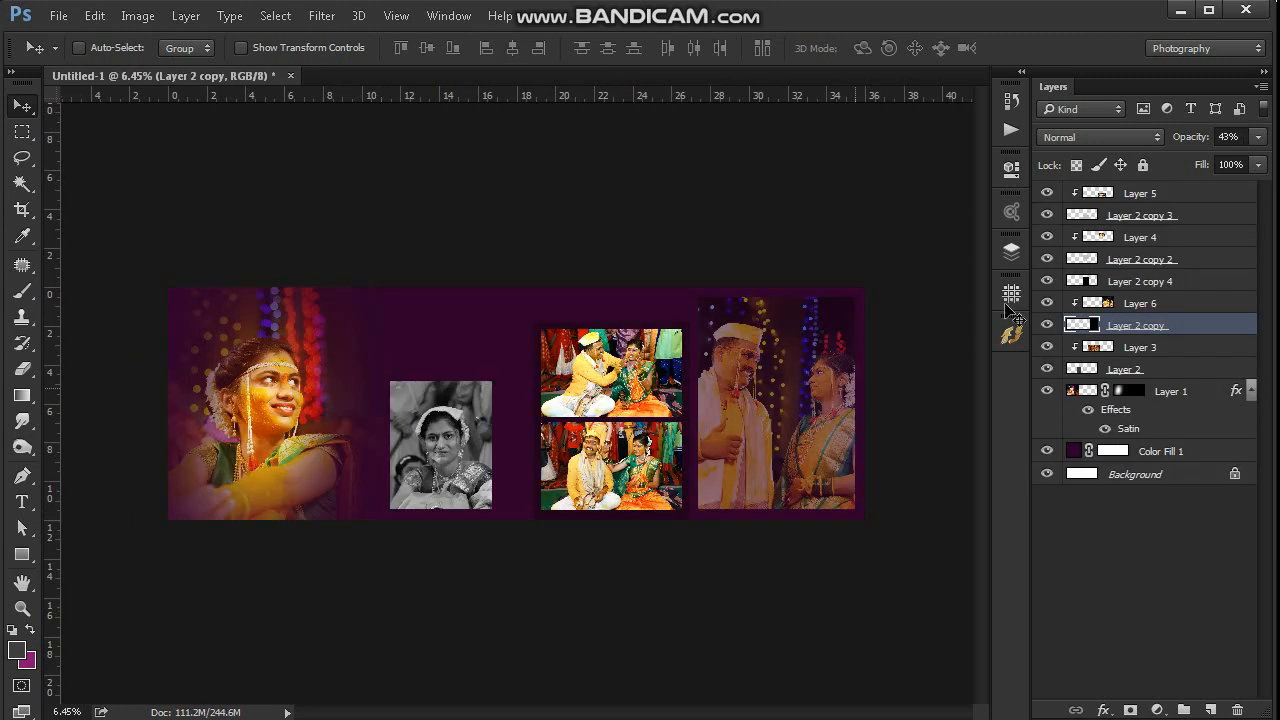
Paste the Golden Moments title above Layer 5 and place it just above the black-and-white bride photo.
left_click(1130, 195)
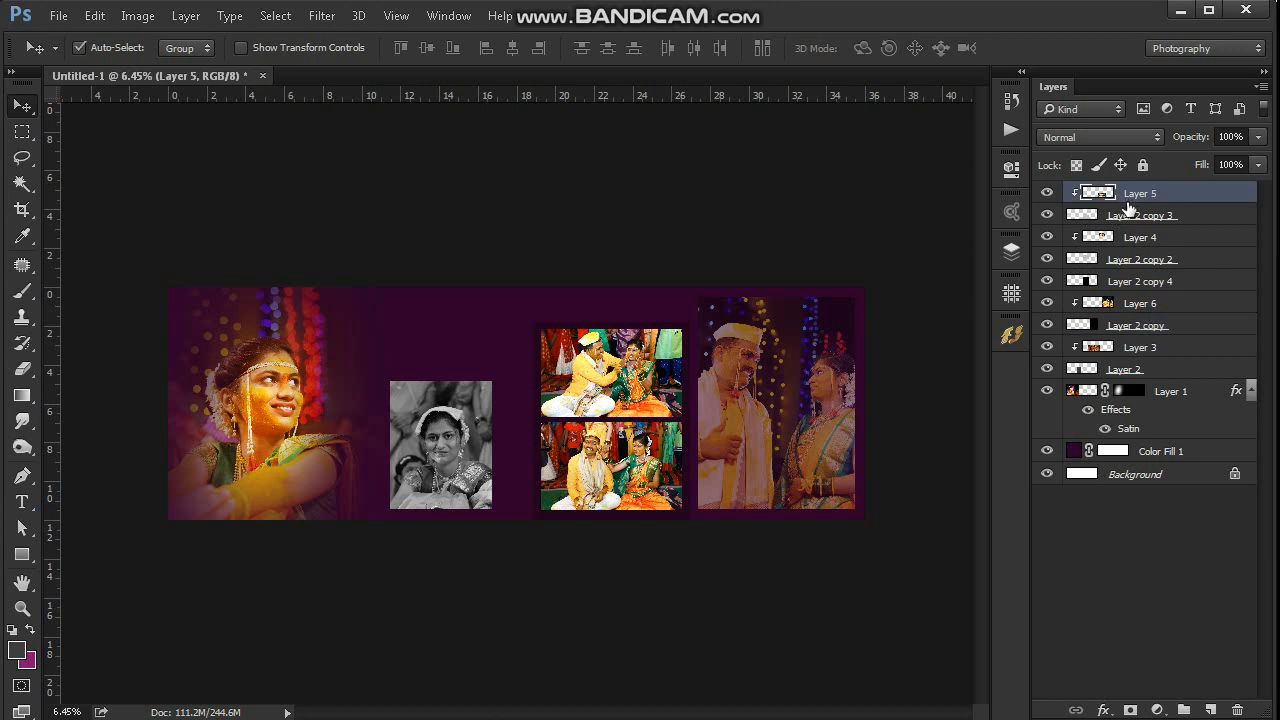
key("ctrl+v")
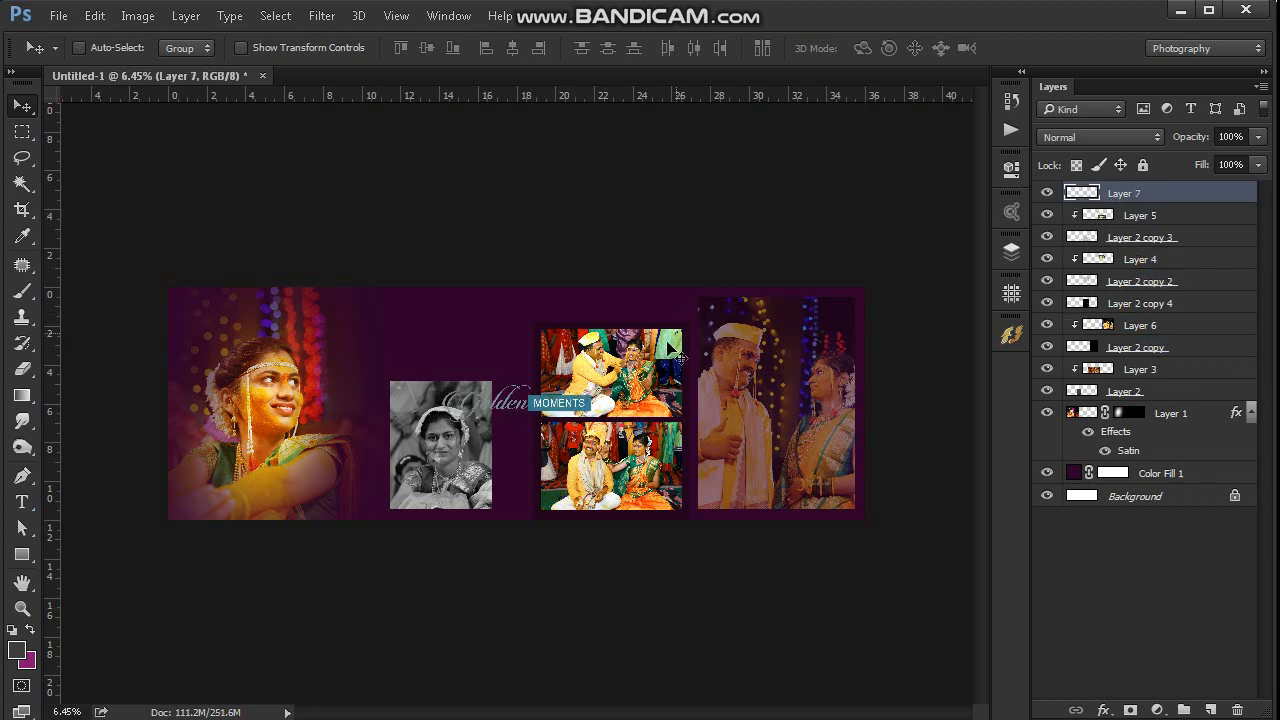
left_click_drag(567, 408, 472, 343)
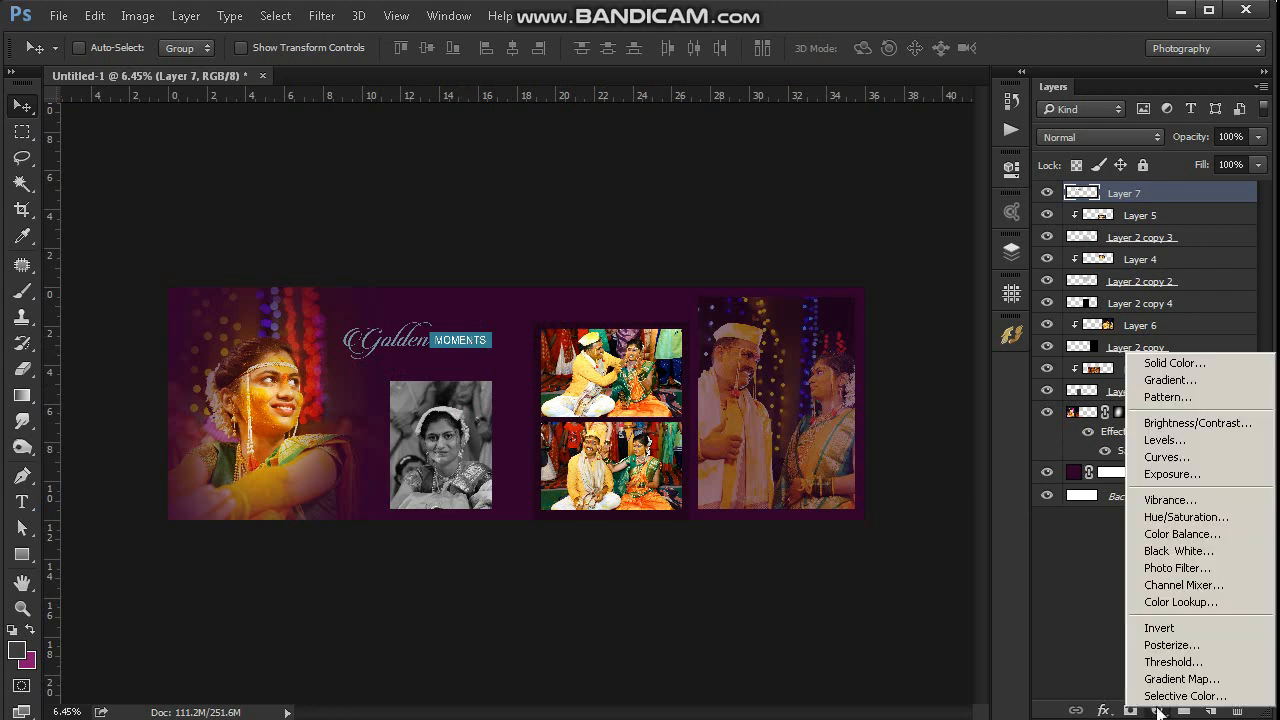
Add a dark grey (3e3e3e) solid colour fill layer on top and clip it to the Golden Moments title.
left_click(1157, 710)
left_click(1178, 364)
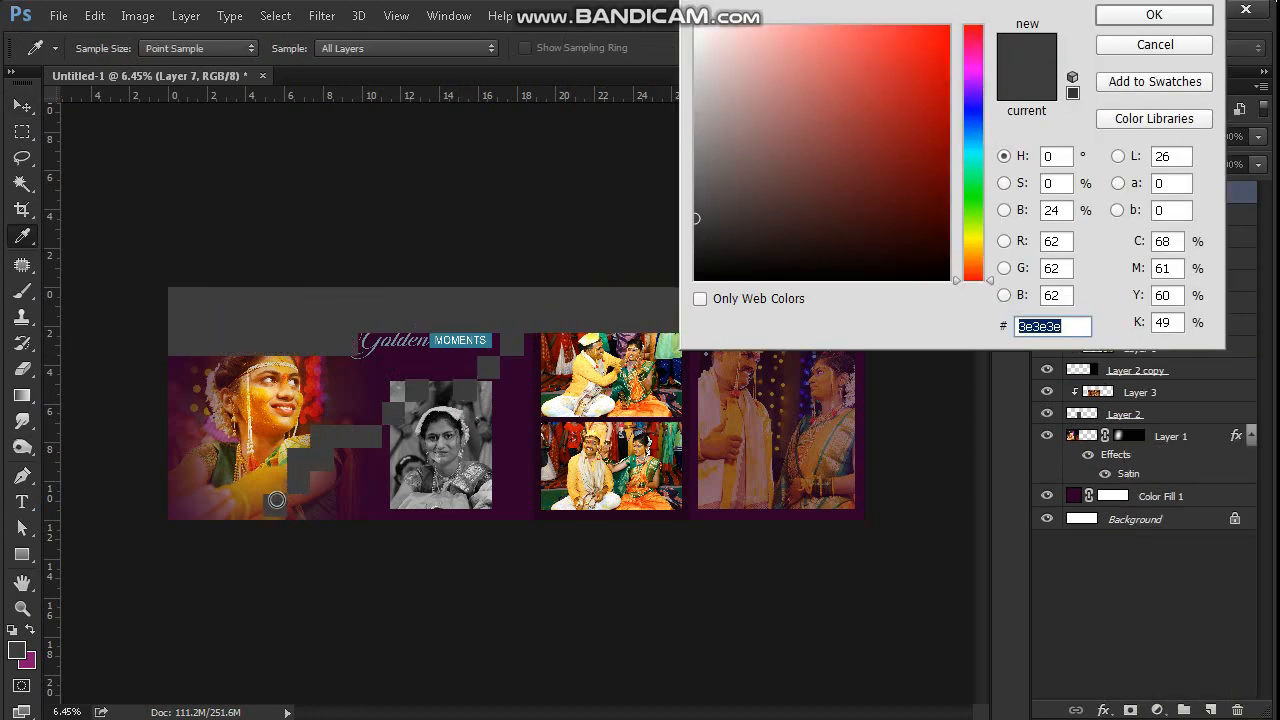
key("Return")
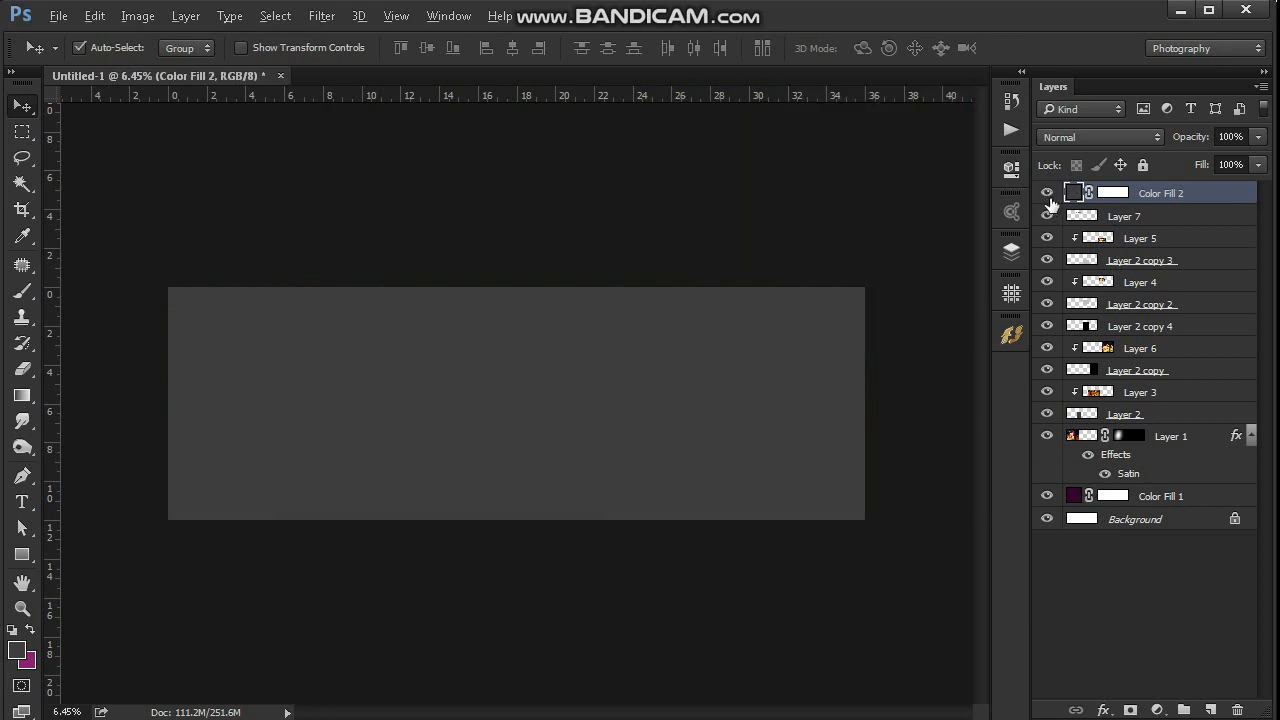
key("ctrl+alt+g")
right_click(1157, 197)
left_click(935, 542)
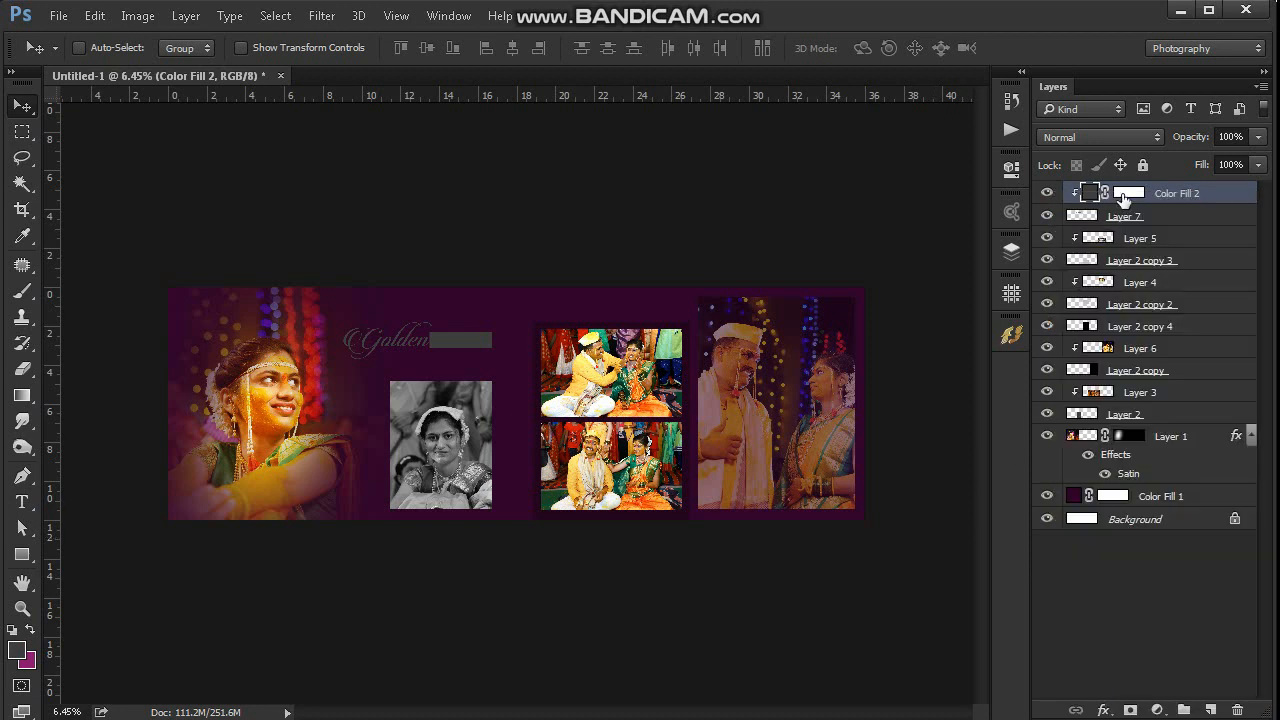
Change the title's colour fill to a light orange sampled from the lower couple photo.
double_click(1095, 196)
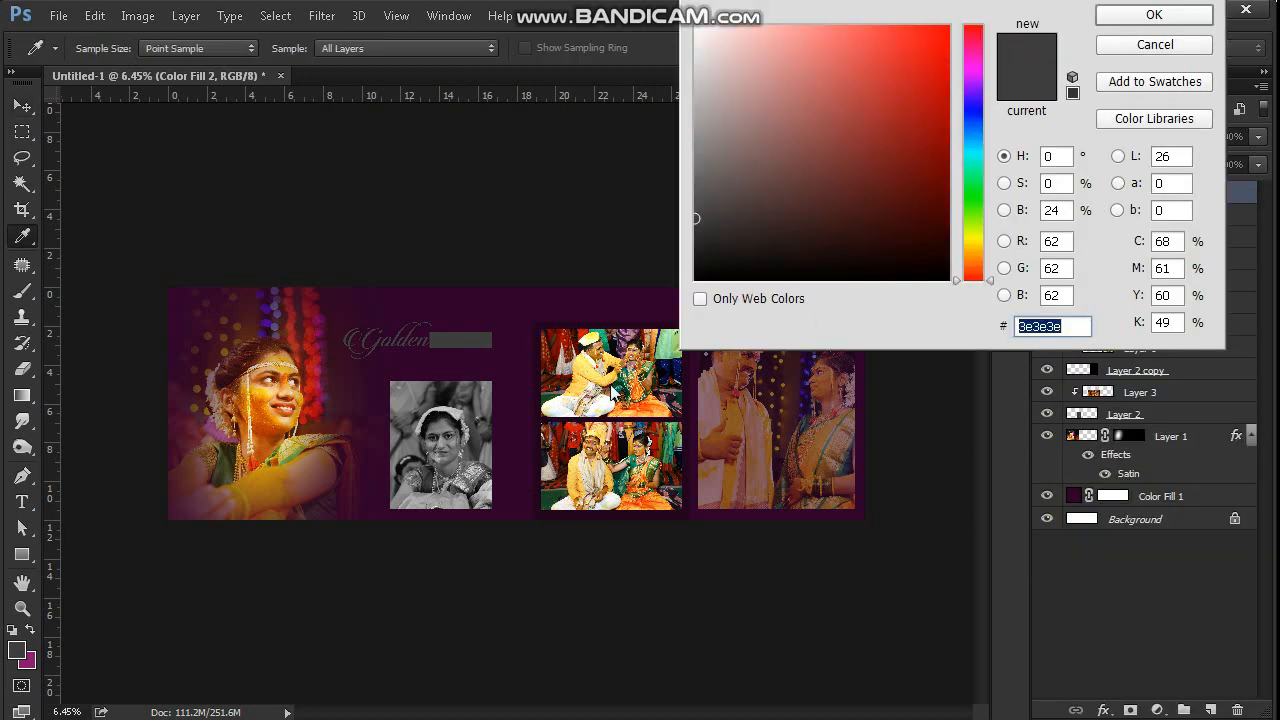
left_click(266, 406)
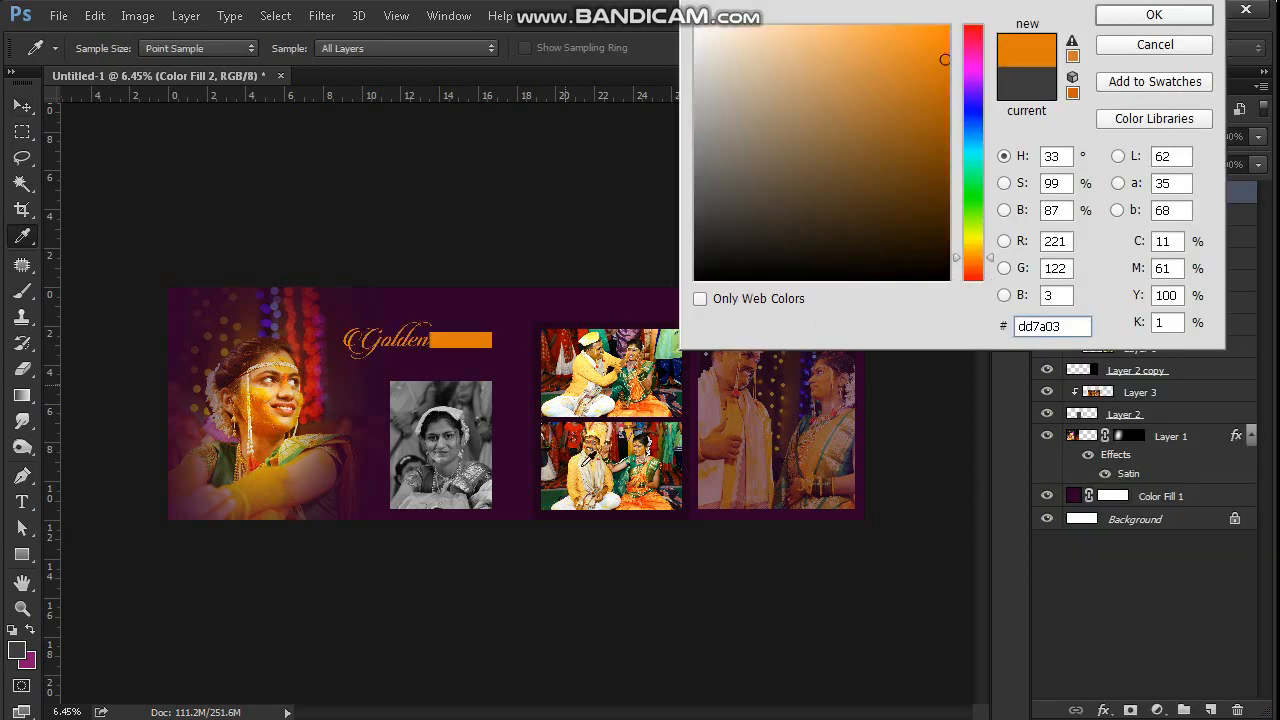
left_click(575, 480)
left_click(1154, 14)
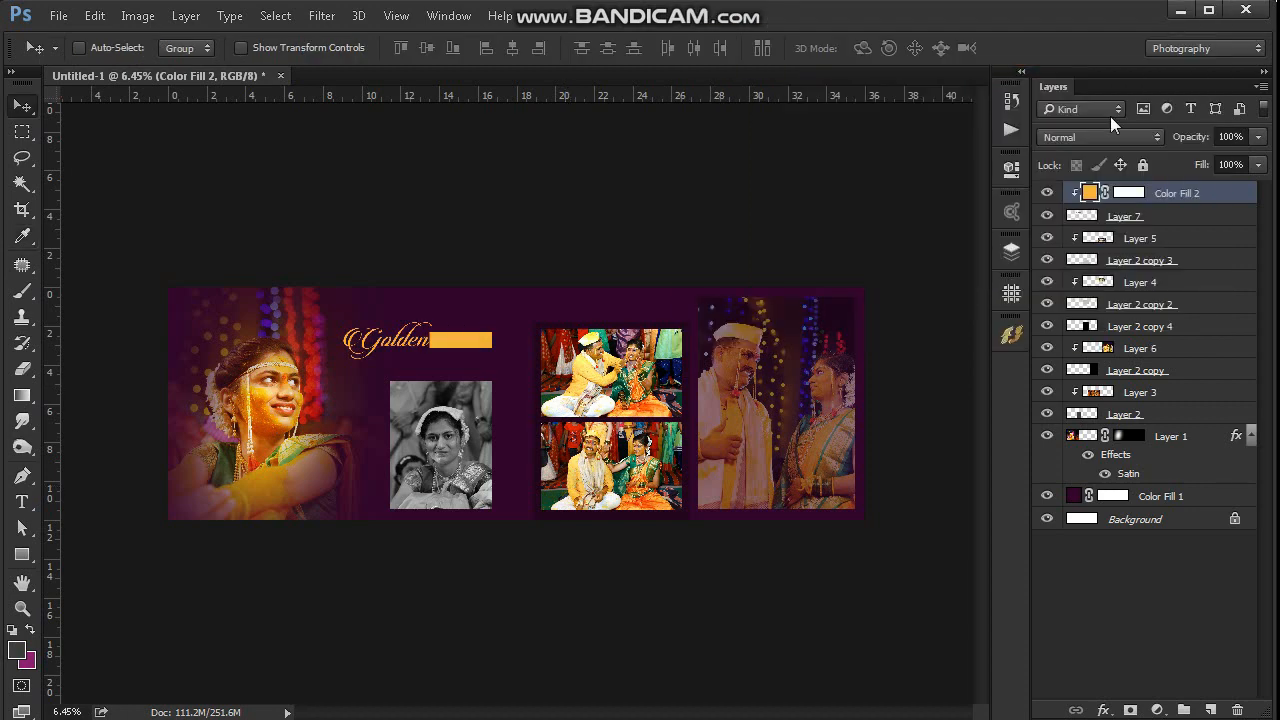
Try the Linear Light, Linear Burn and Multiply blend modes on the title's orange colour fill.
left_click(1100, 137)
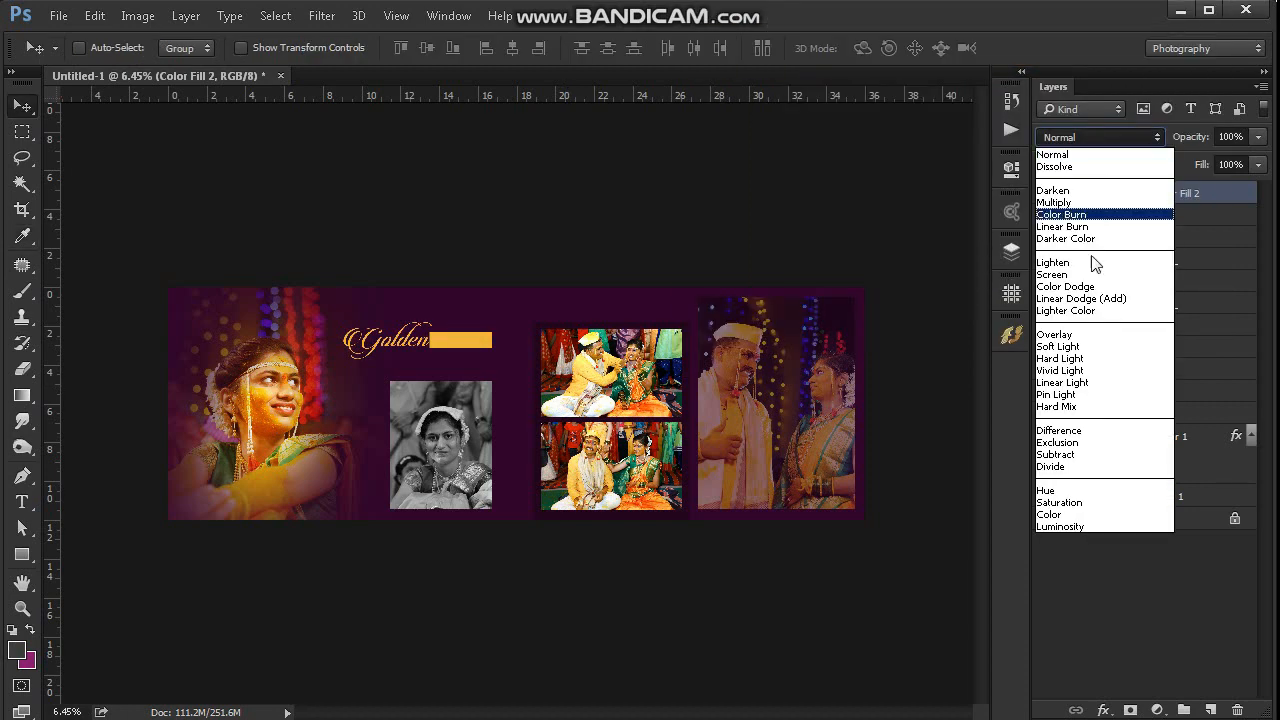
left_click(1080, 390)
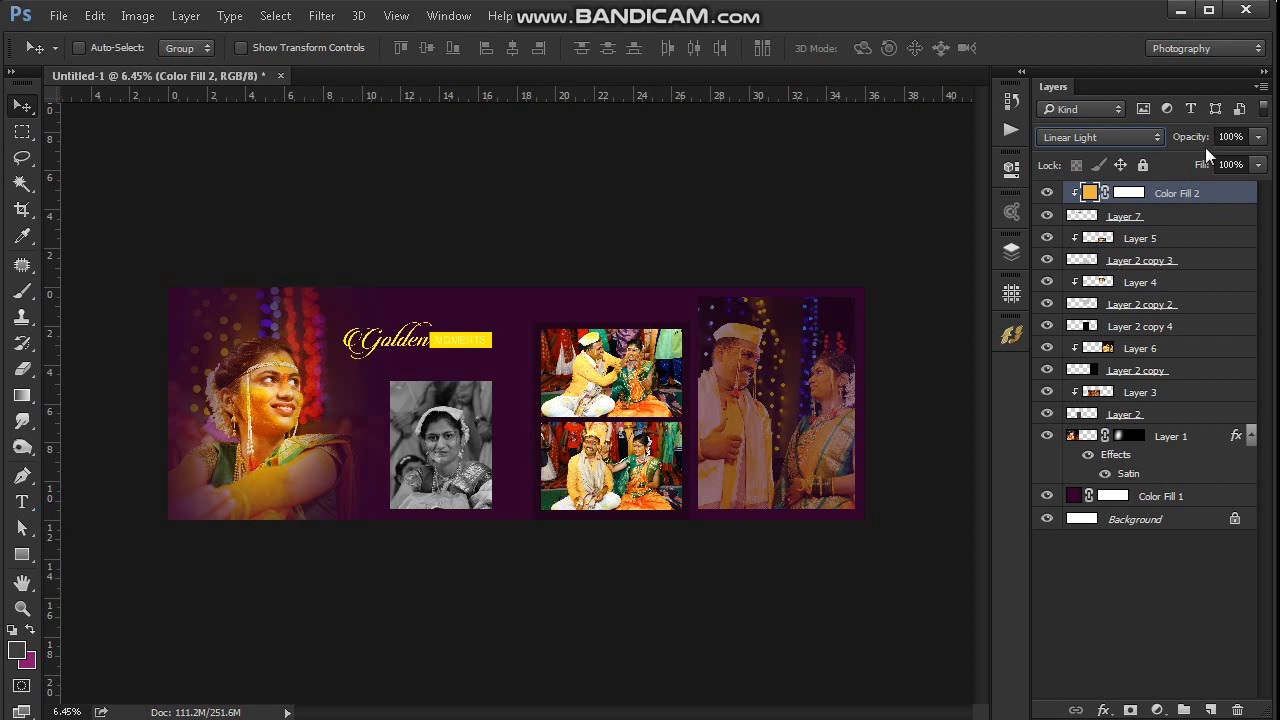
left_click(1110, 137)
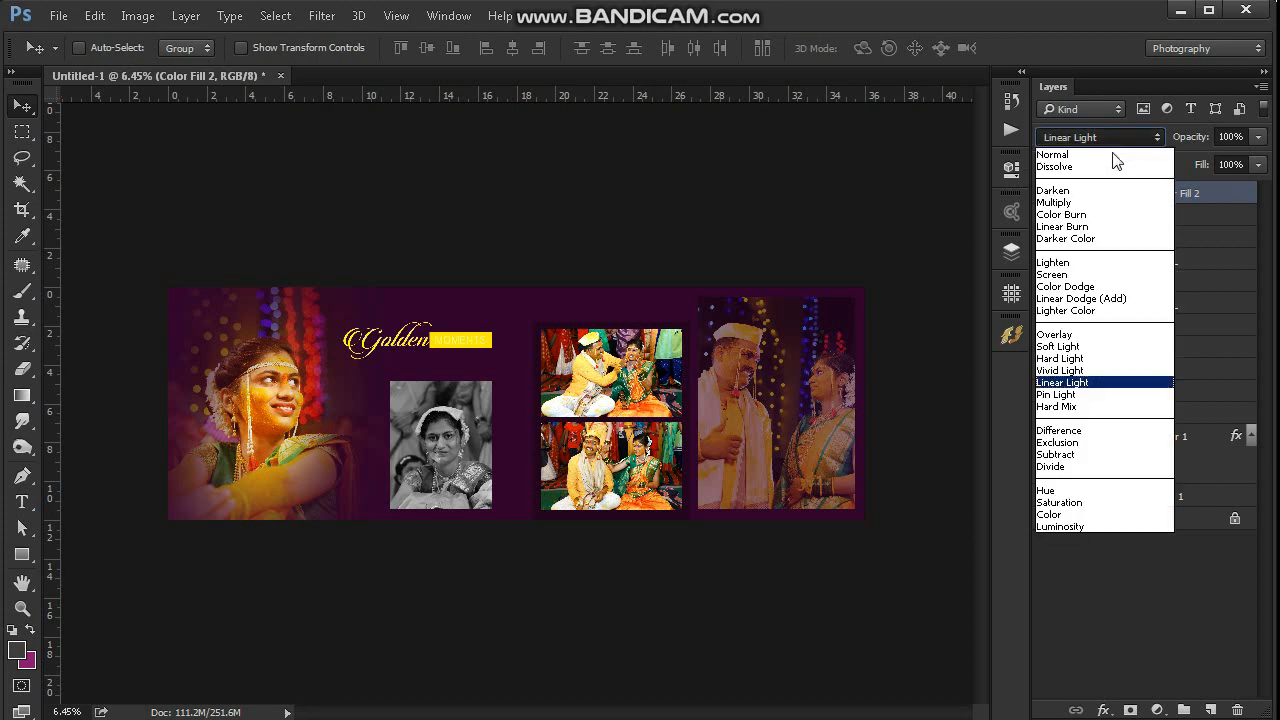
left_click(1082, 227)
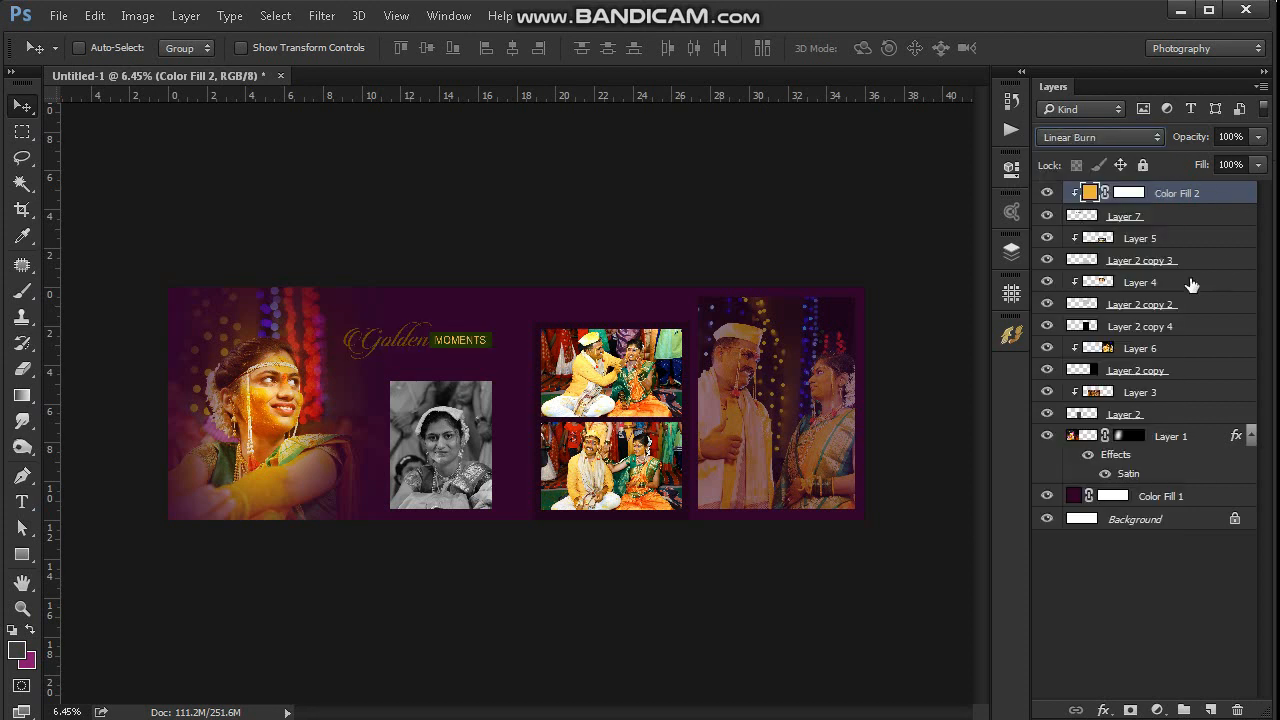
key("Up")
left_click(1095, 137)
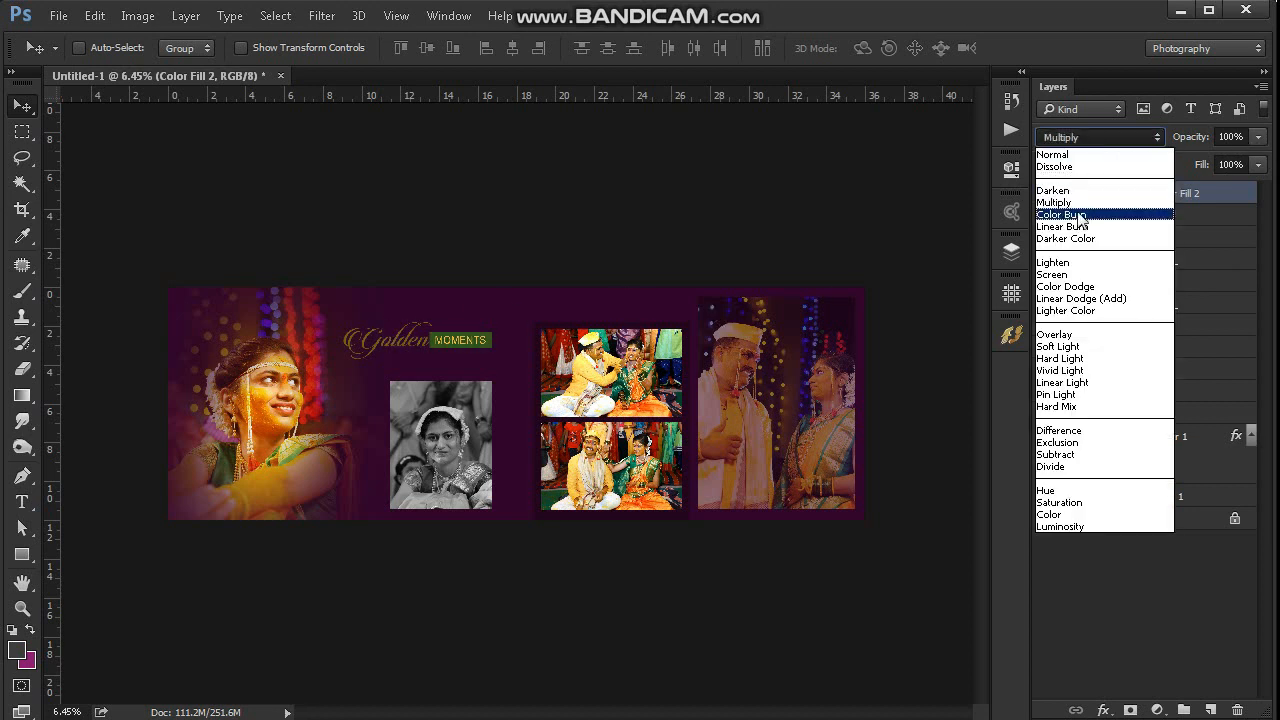
left_click(1077, 227)
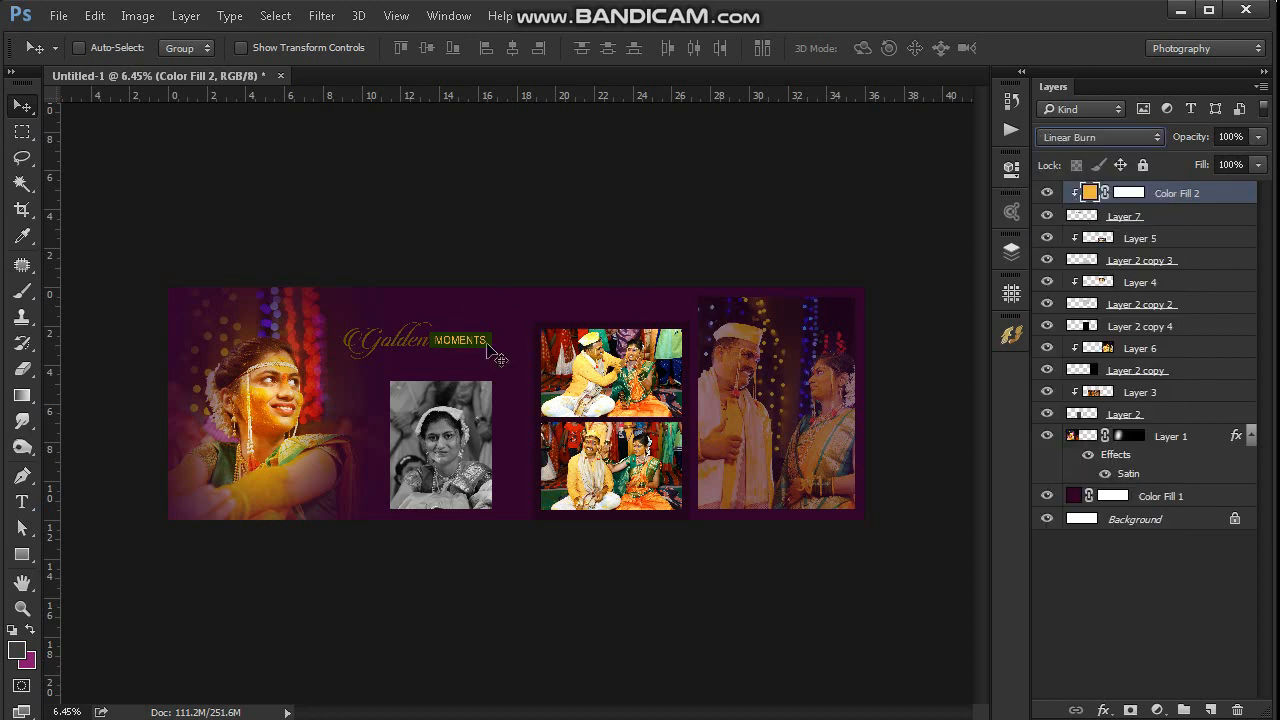
left_click_drag(294, 283, 639, 497)
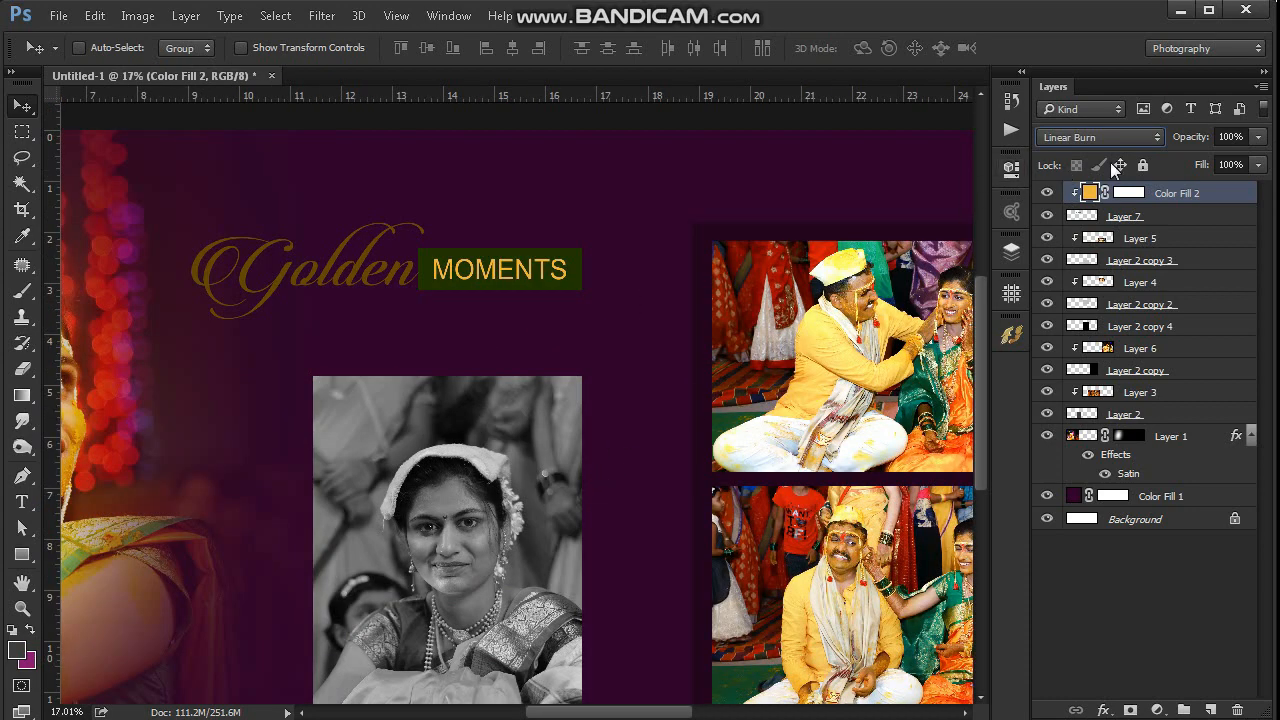
Set the blend mode of the title's orange colour fill to Lighter Color, comparing it with neighbouring modes such as Soft Light.
left_click(1096, 137)
left_click(1075, 296)
key("shift+plus")
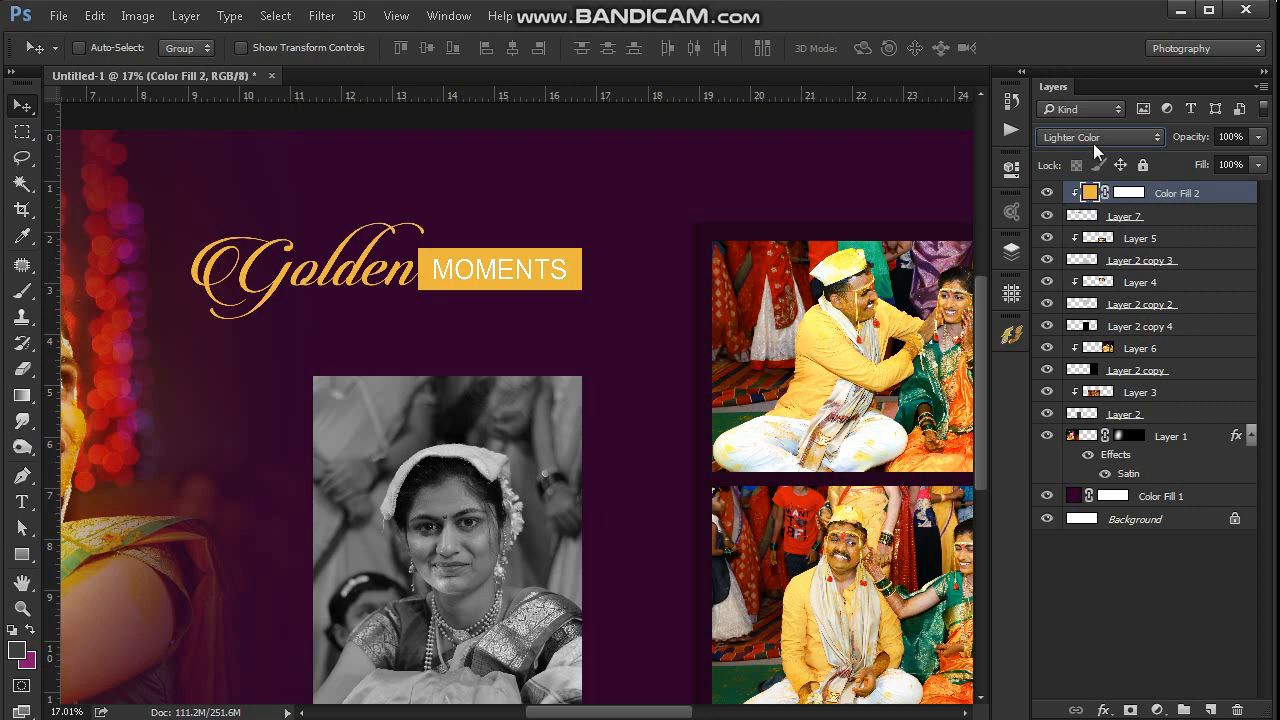
key("Down")
key("Up")
key("Down")
key("Down")
left_click(1065, 141)
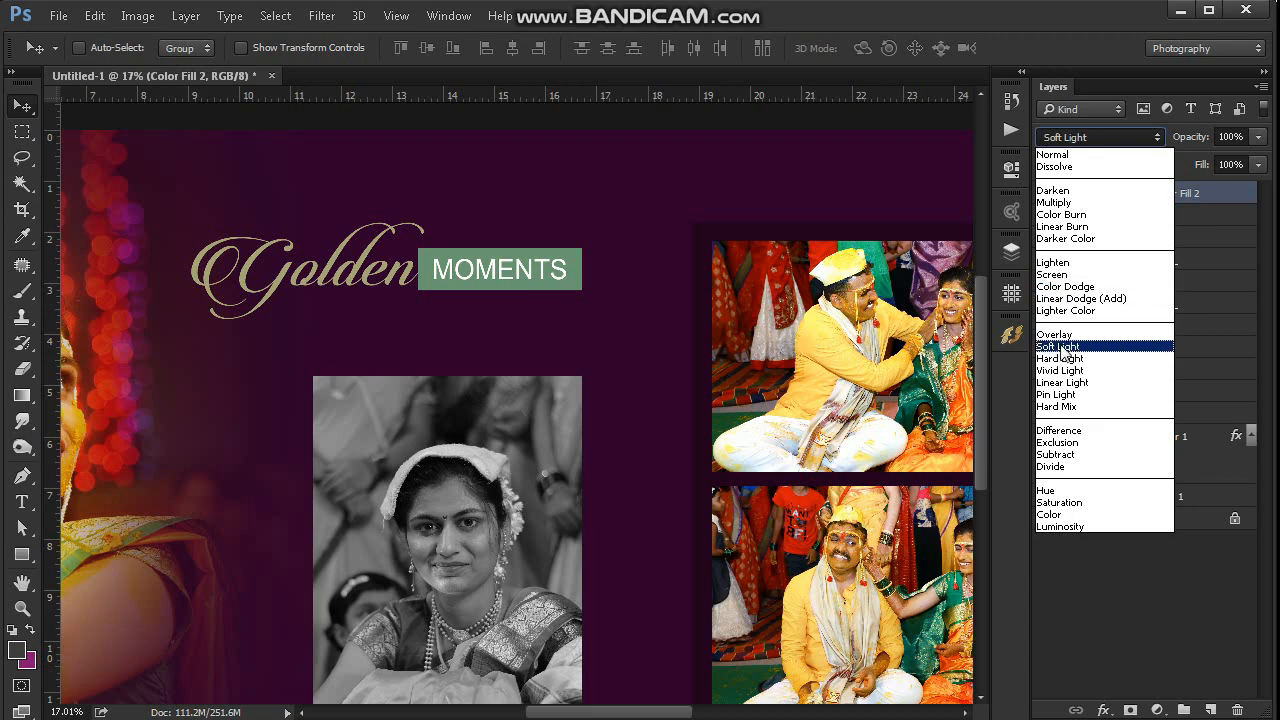
left_click(1080, 311)
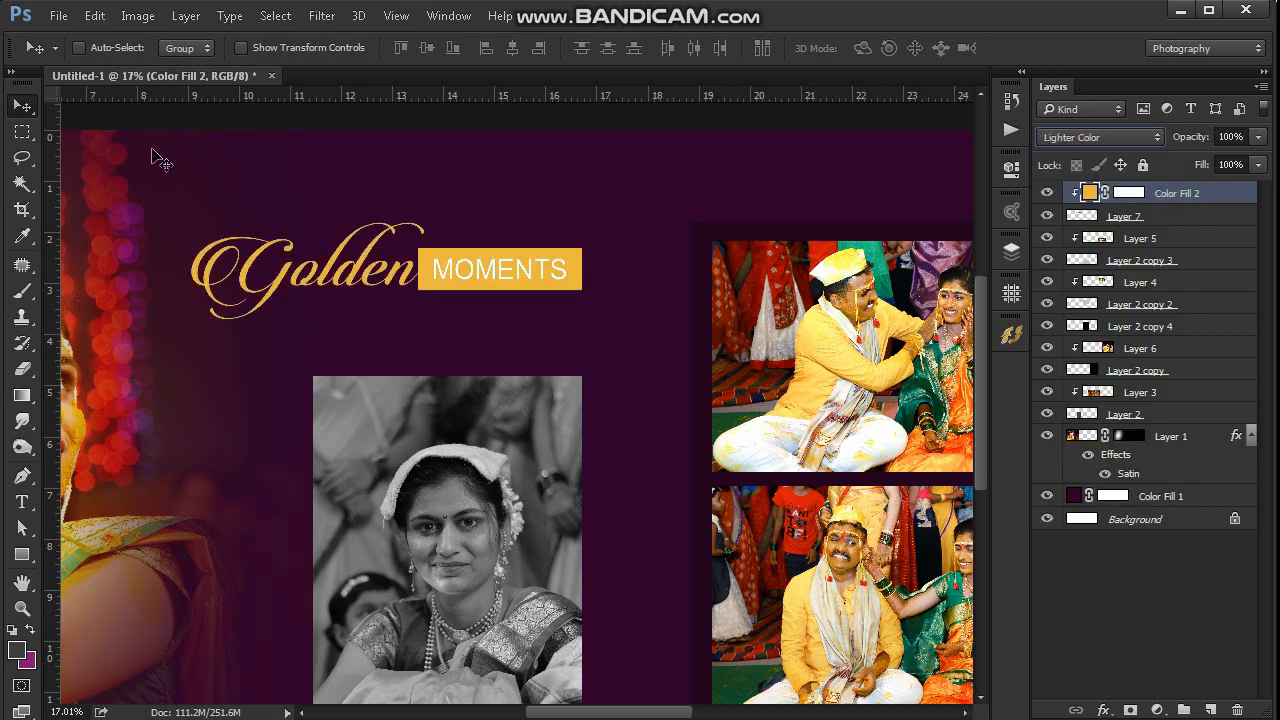
Show the guides, make a rectangular selection along the outer margin guides and invert it to select only the border.
left_click(22, 132)
scroll(660, 185, "down", 3)
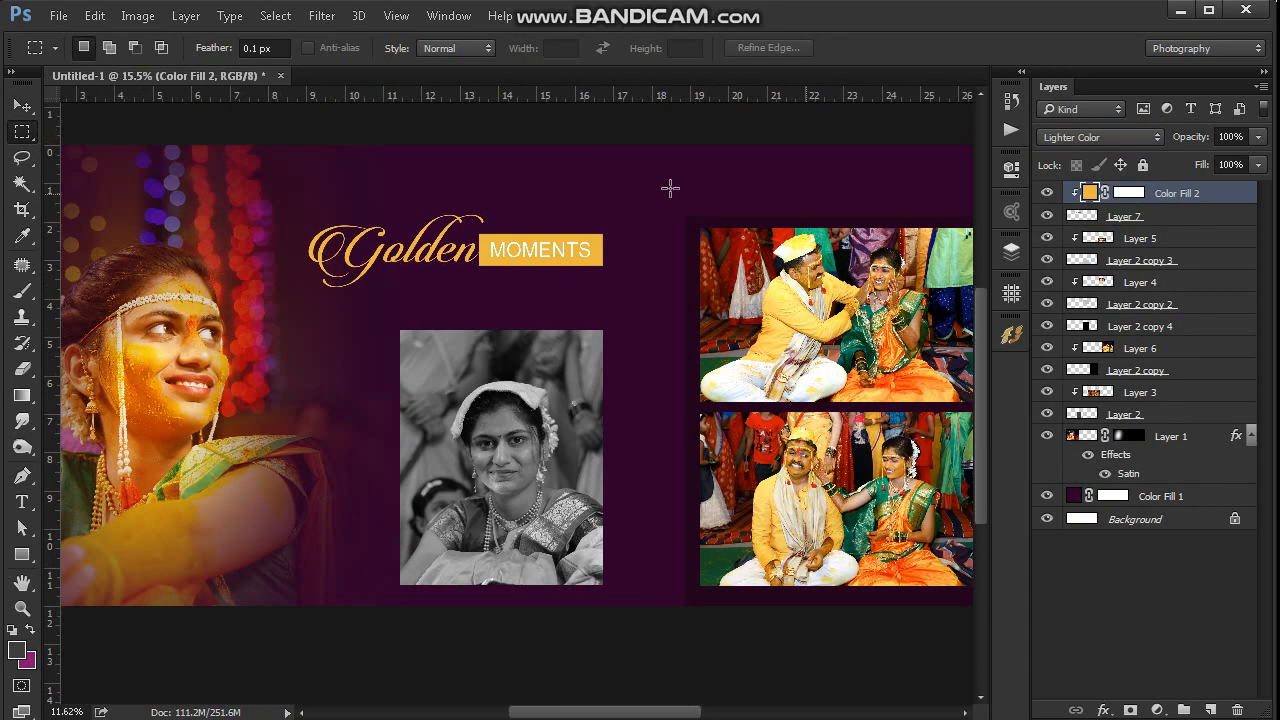
scroll(670, 188, "down", 3)
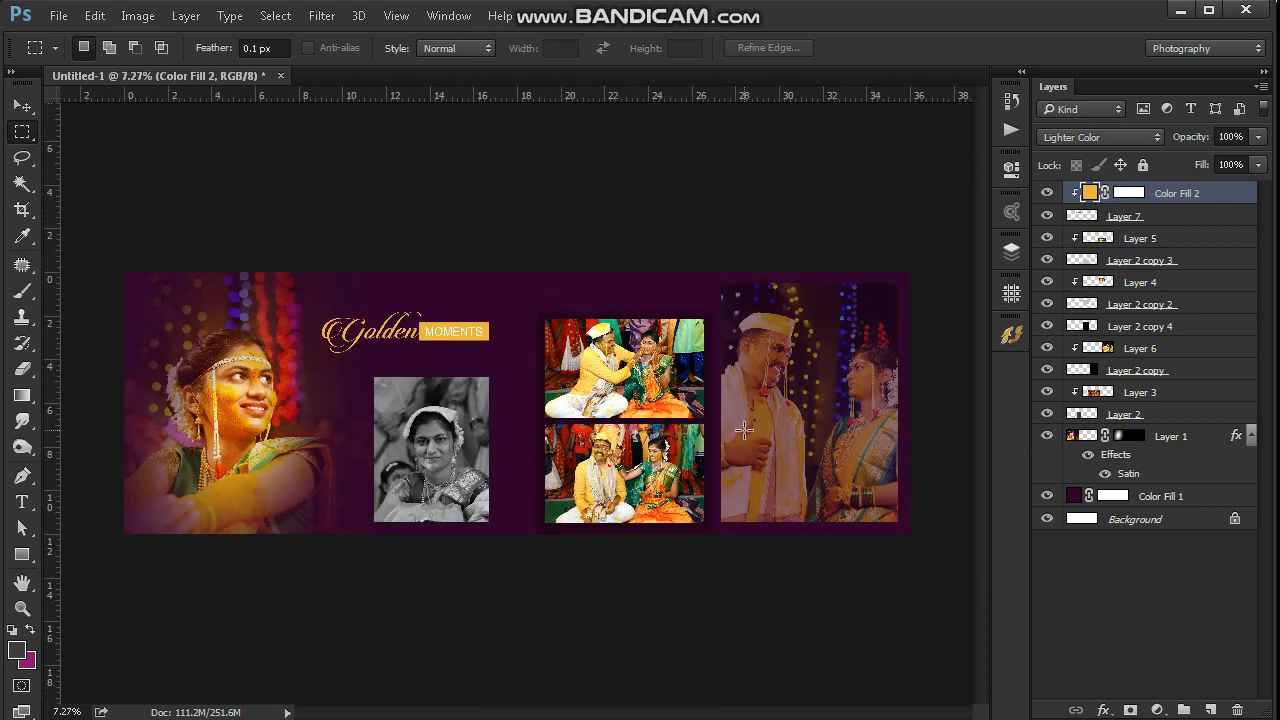
key("ctrl+semicolon")
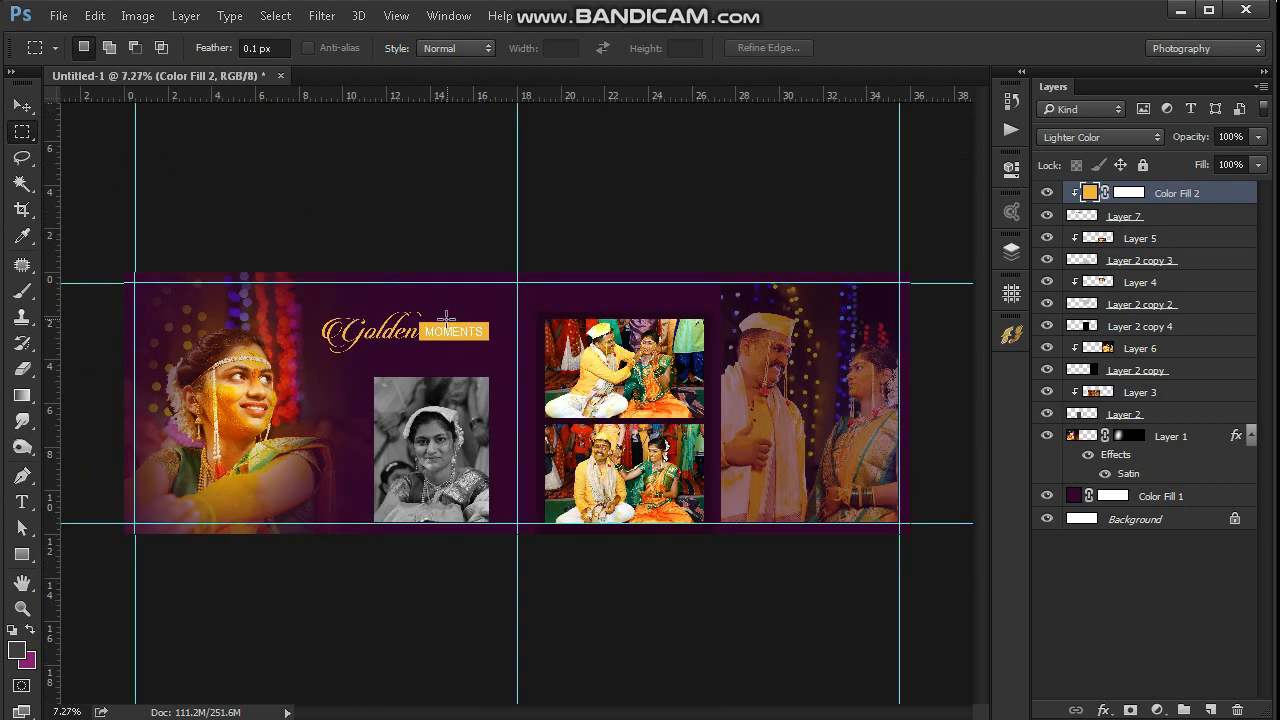
left_click_drag(135, 287, 899, 522)
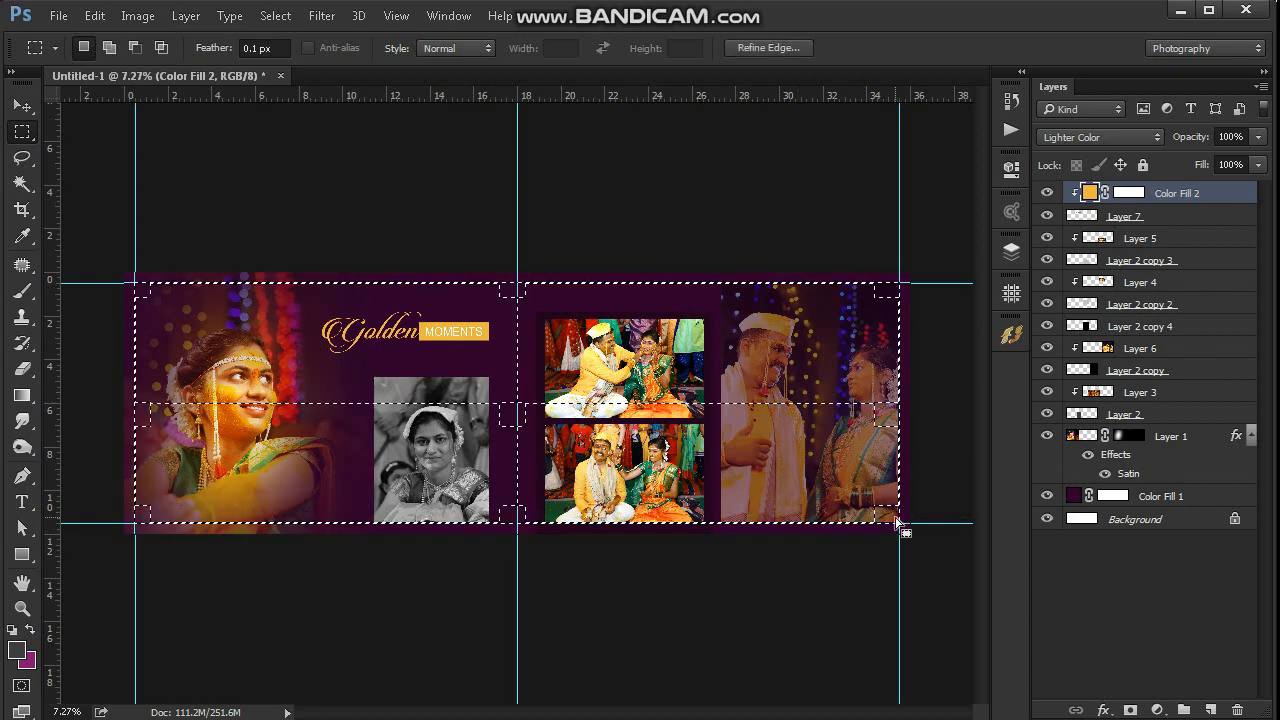
key("ctrl+shift+i")
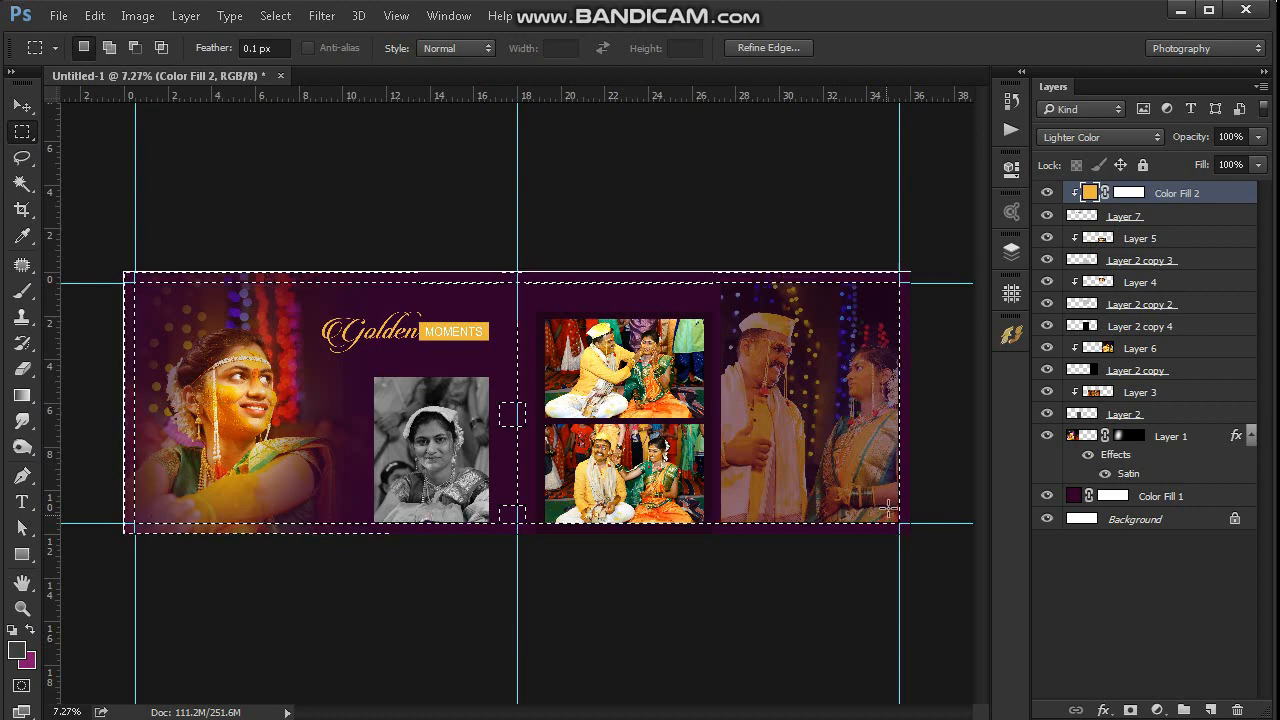
Add a dark grey (3e3e3e) solid colour fill layer on the selected border area.
left_click(1158, 710)
left_click(1163, 362)
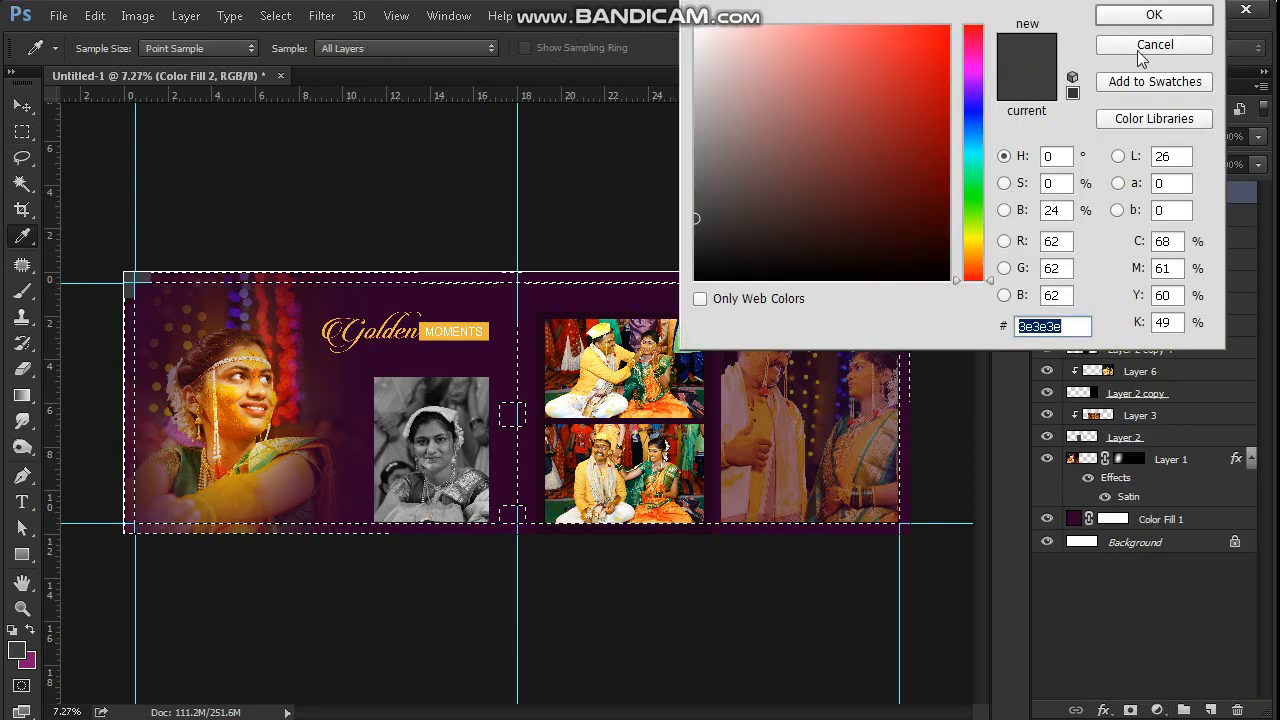
left_click(1160, 22)
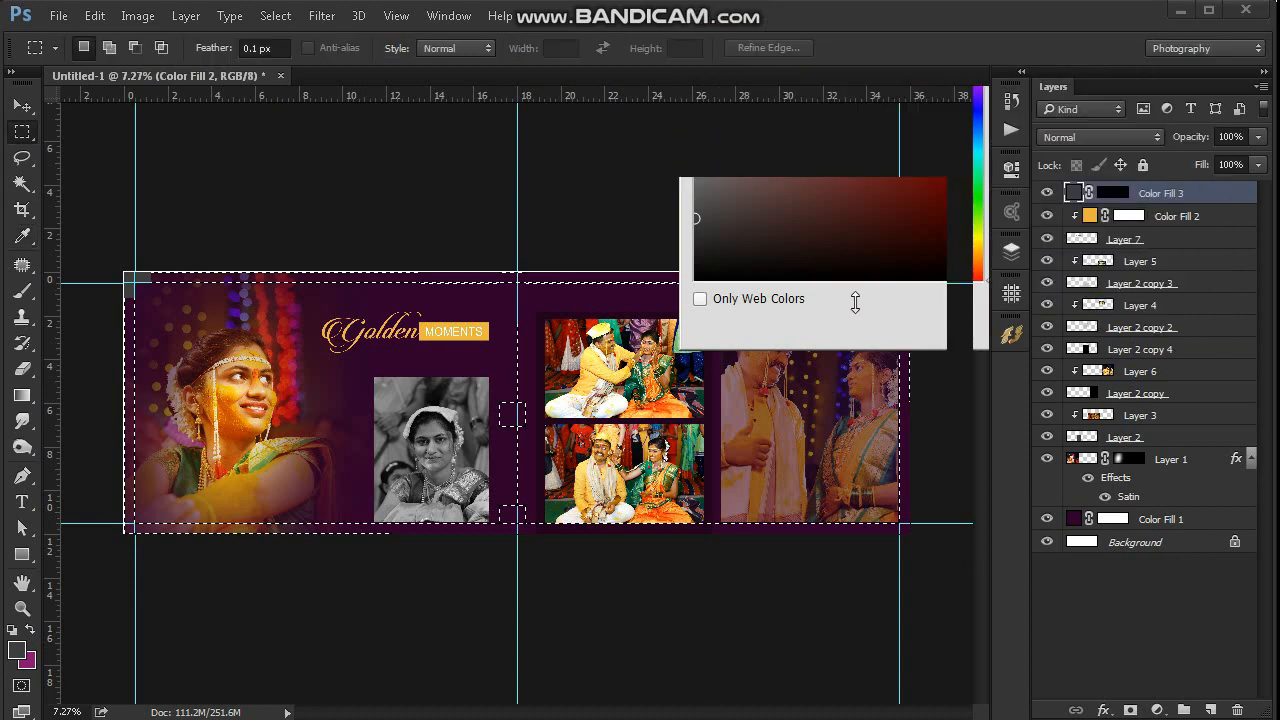
left_click(876, 237)
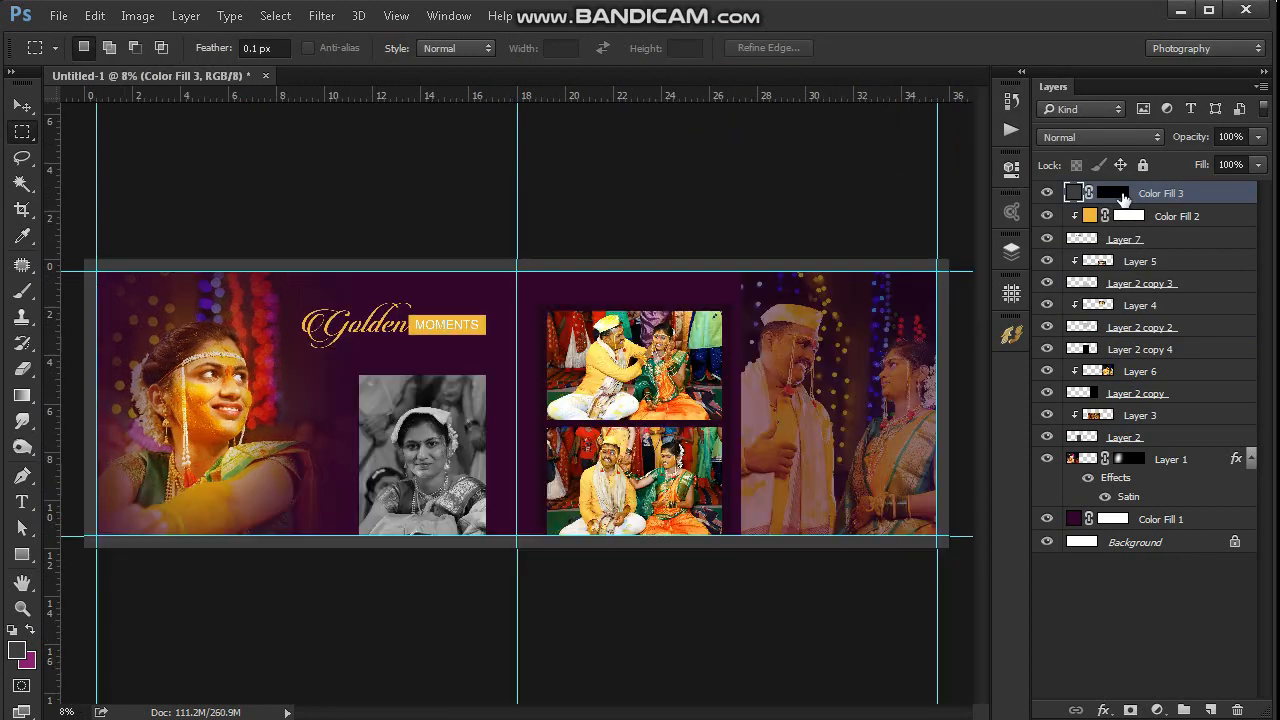
Recolour the border fill with the orange-brown (b17611) sampled from the large bride photo and hide the guides.
double_click(1073, 193)
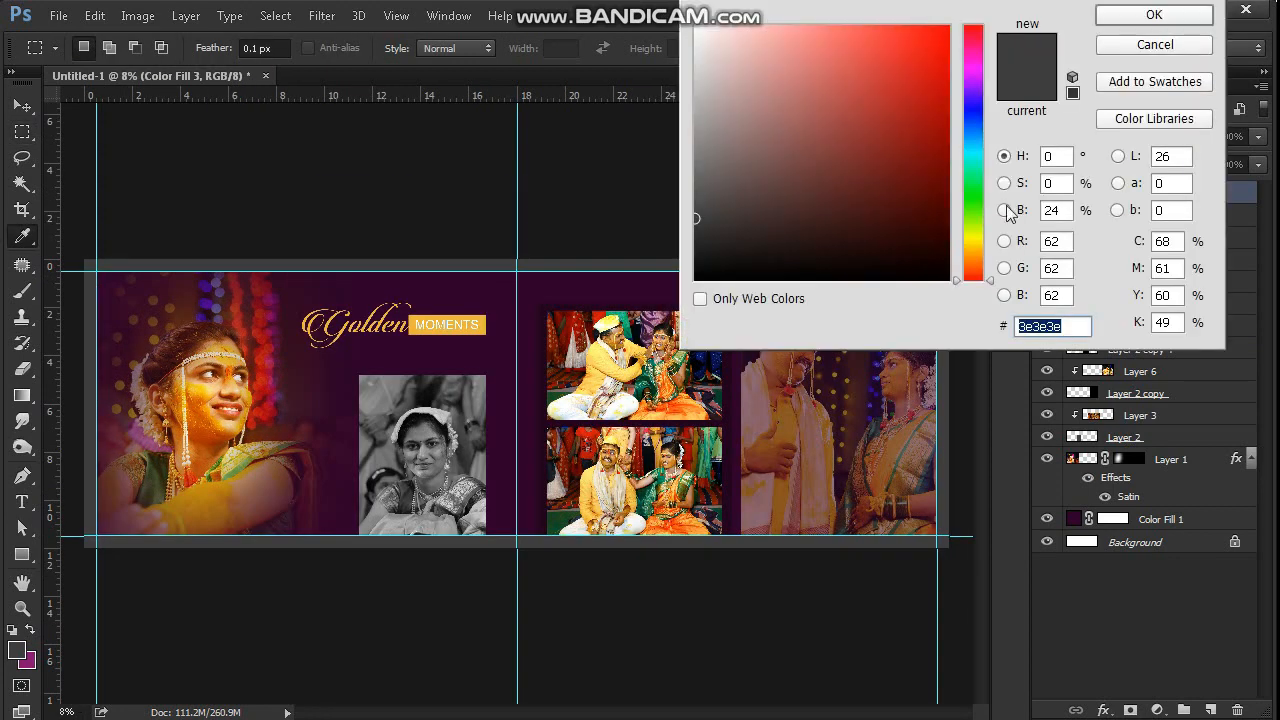
left_click(210, 501)
left_click(1153, 15)
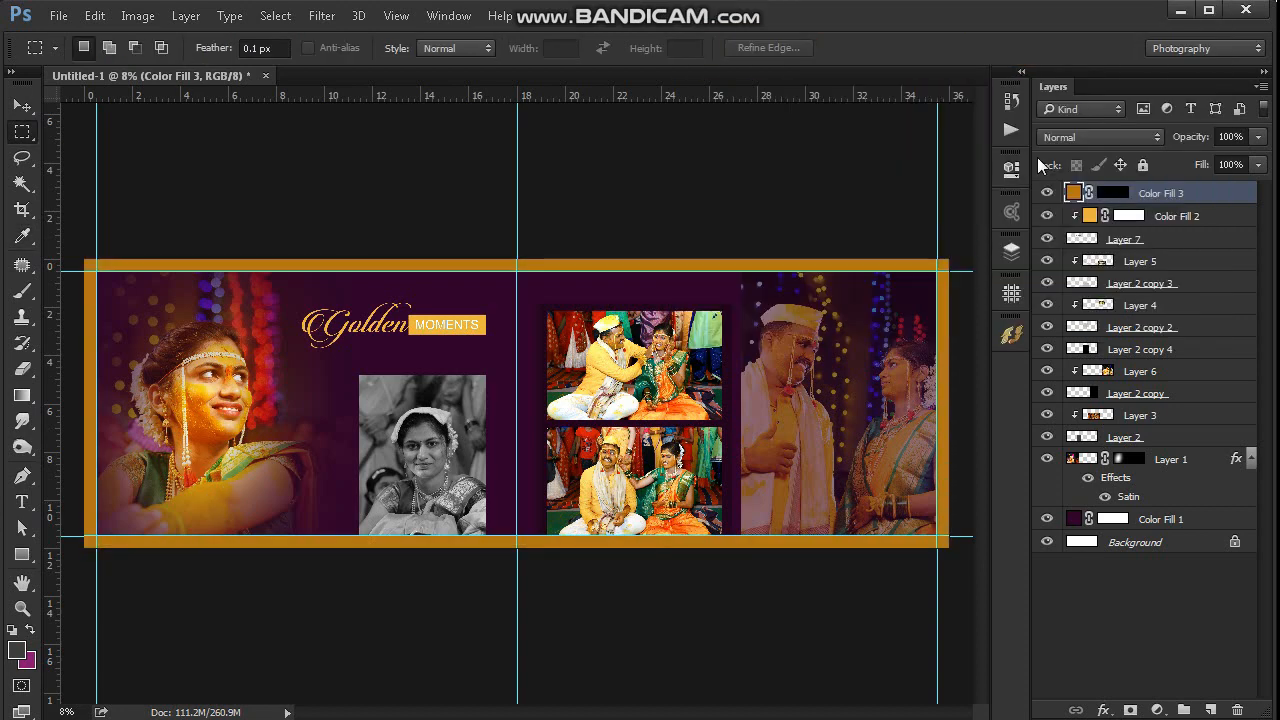
key("ctrl+semicolon")
key("ctrl+0")
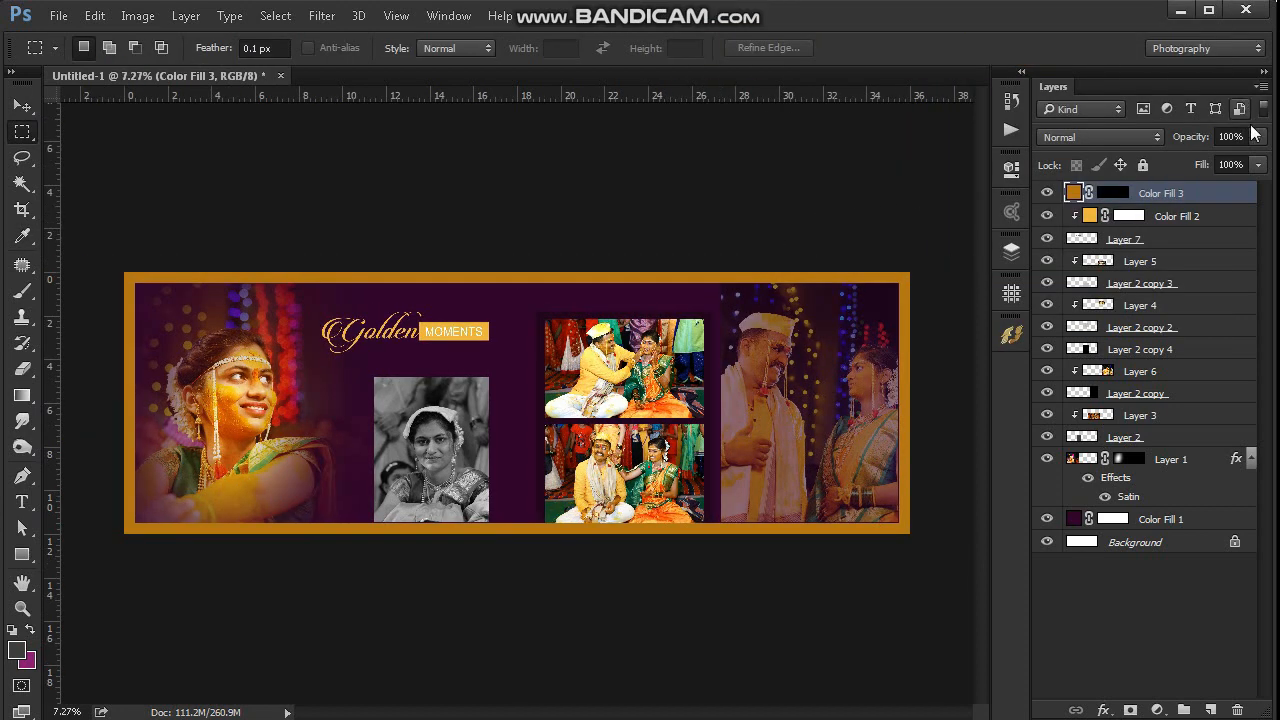
Change the border fill's blend mode to Soft Light and then to Overlay.
left_click(1073, 137)
left_click(1065, 336)
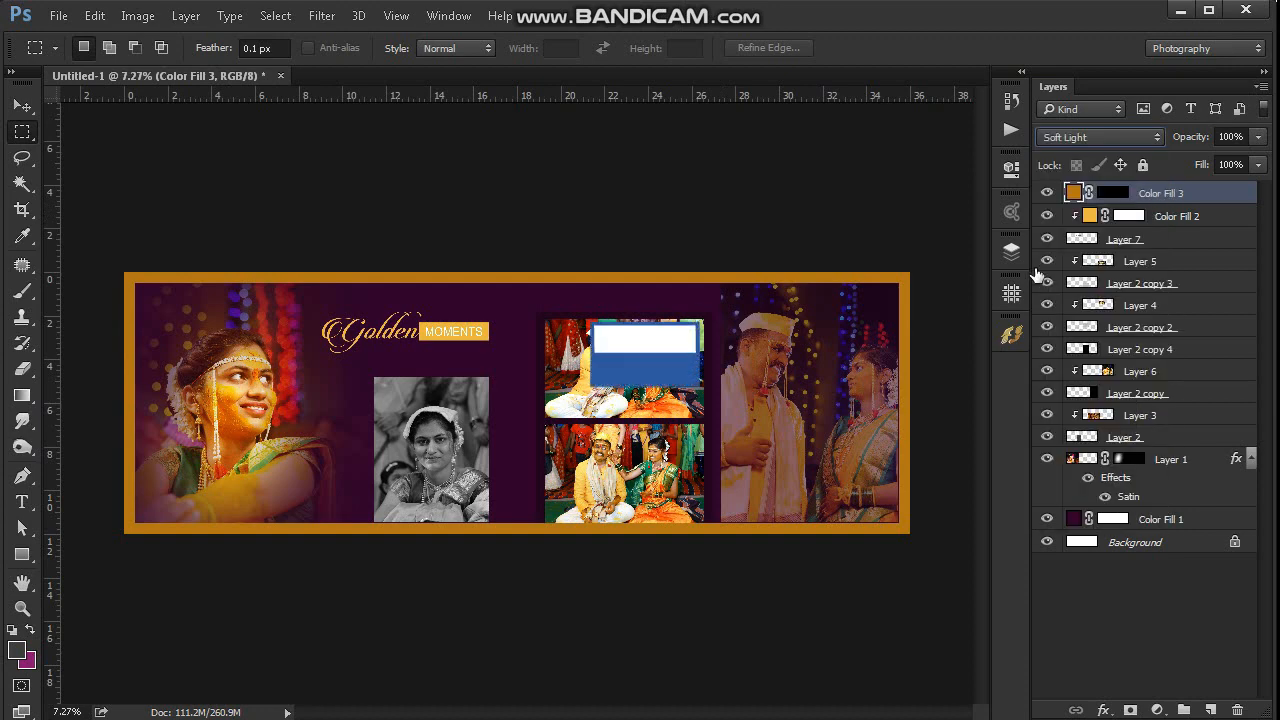
key("shift+minus")
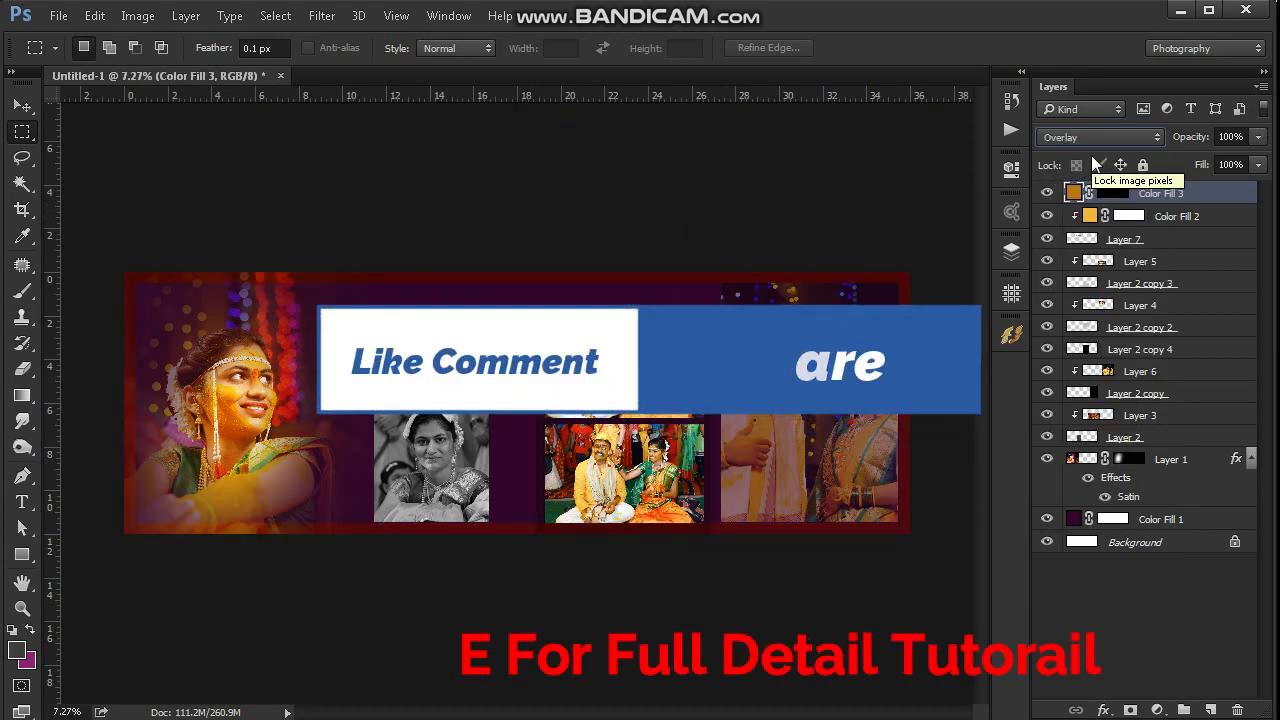
Try lighter, darker and orange shades for the border fill and settle on a bright yellow-green.
double_click(1073, 193)
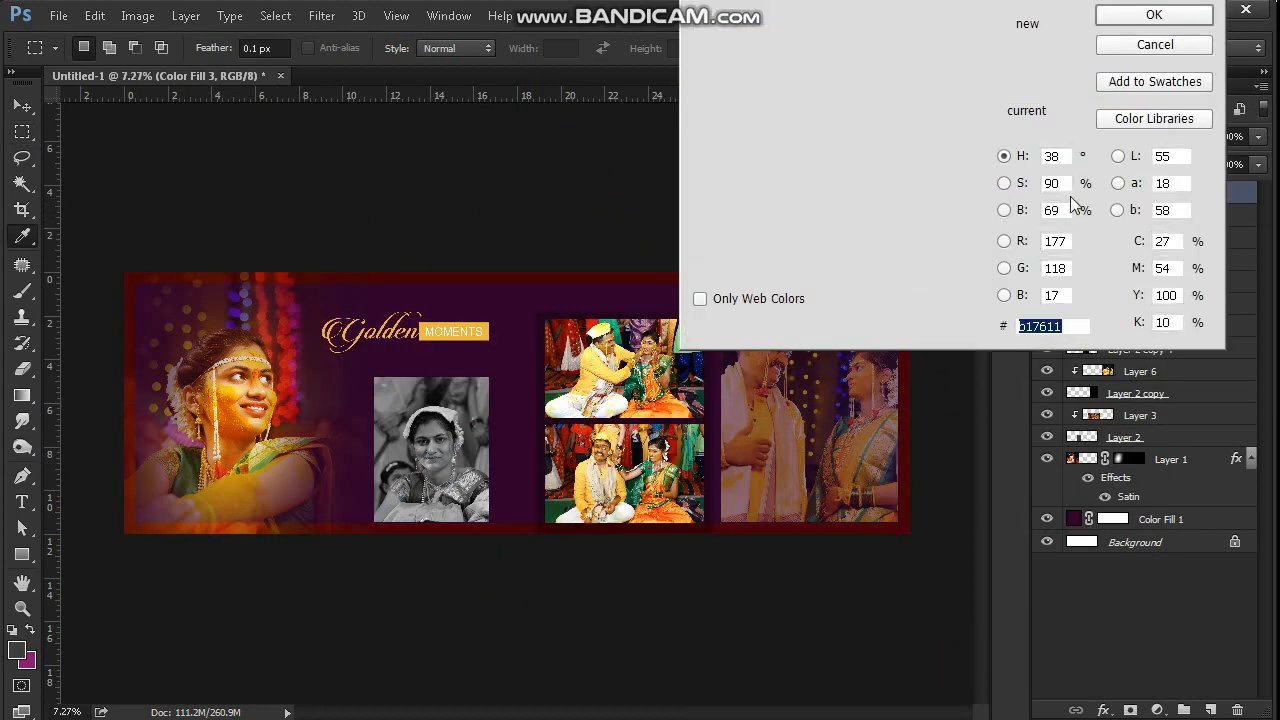
left_click(811, 26)
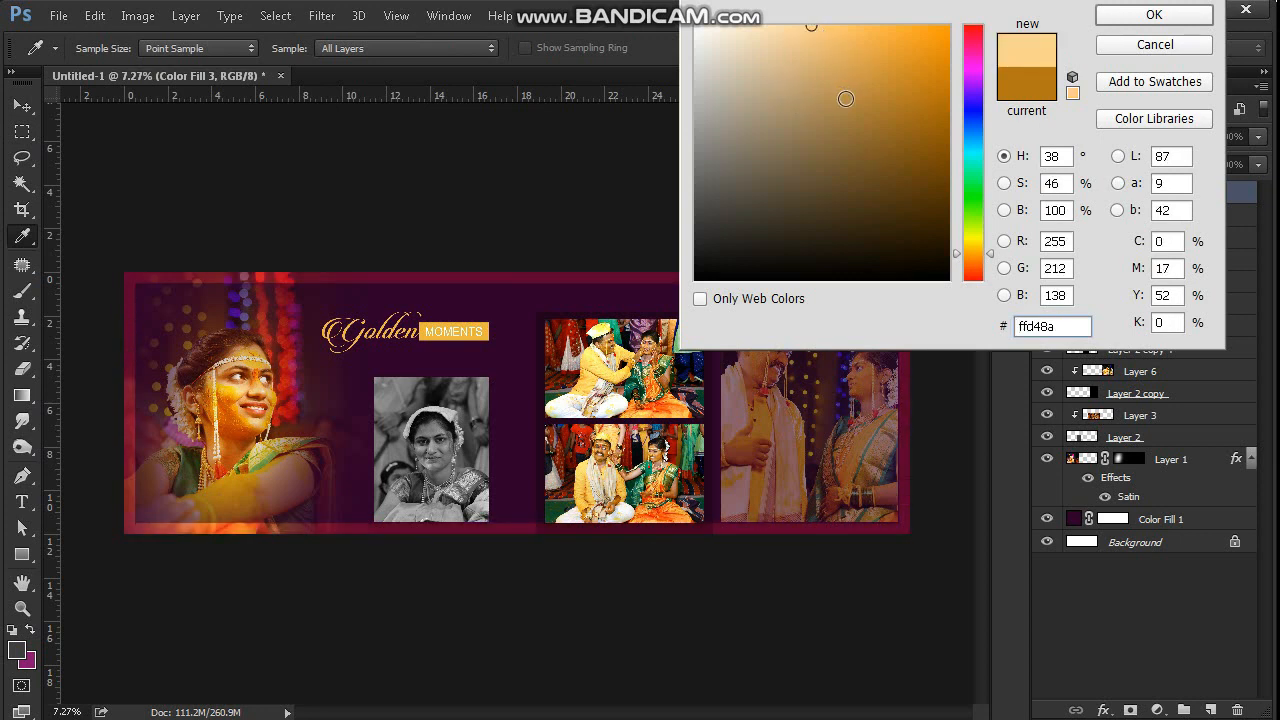
left_click(874, 143)
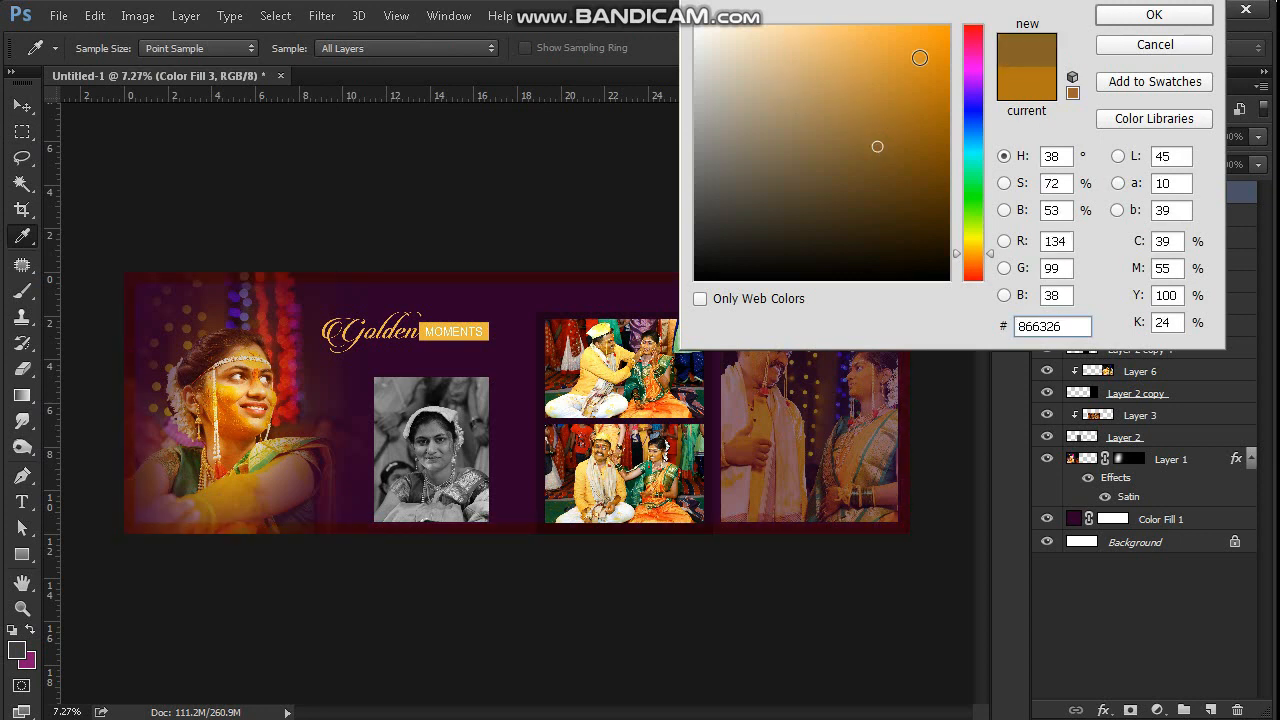
left_click_drag(920, 51, 950, 24)
left_click(975, 266)
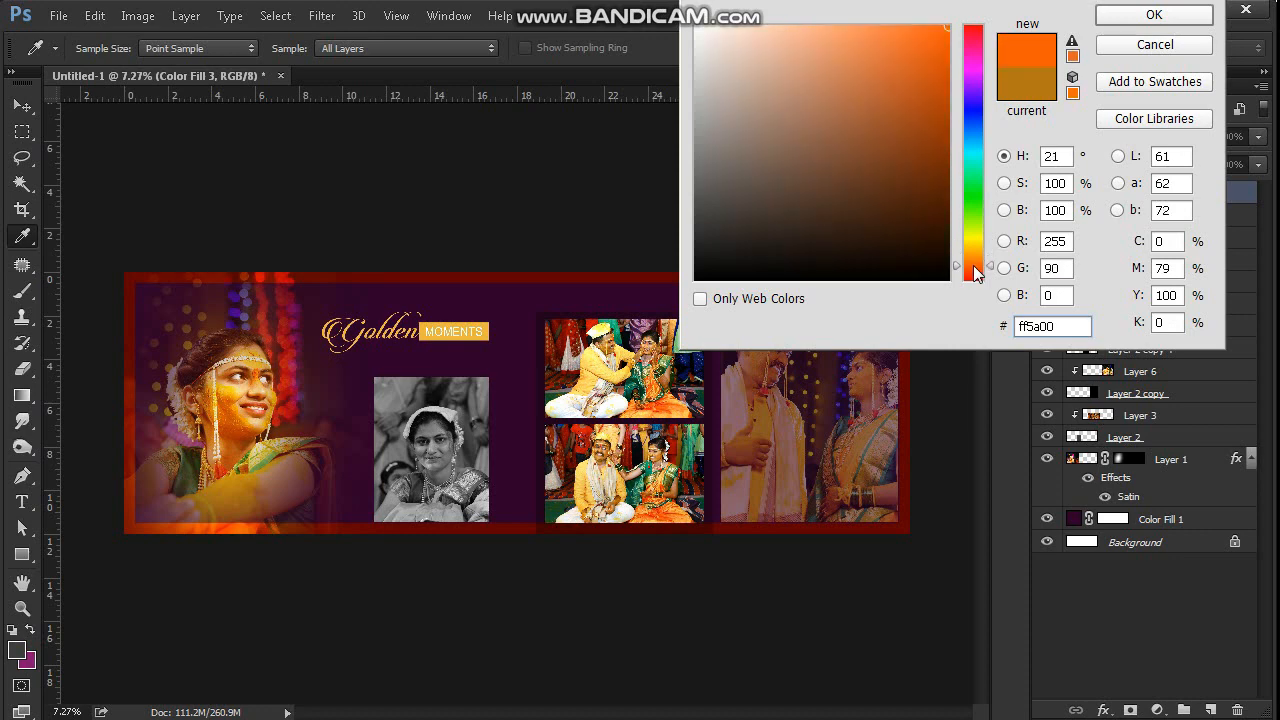
left_click(979, 243)
left_click_drag(979, 243, 966, 228)
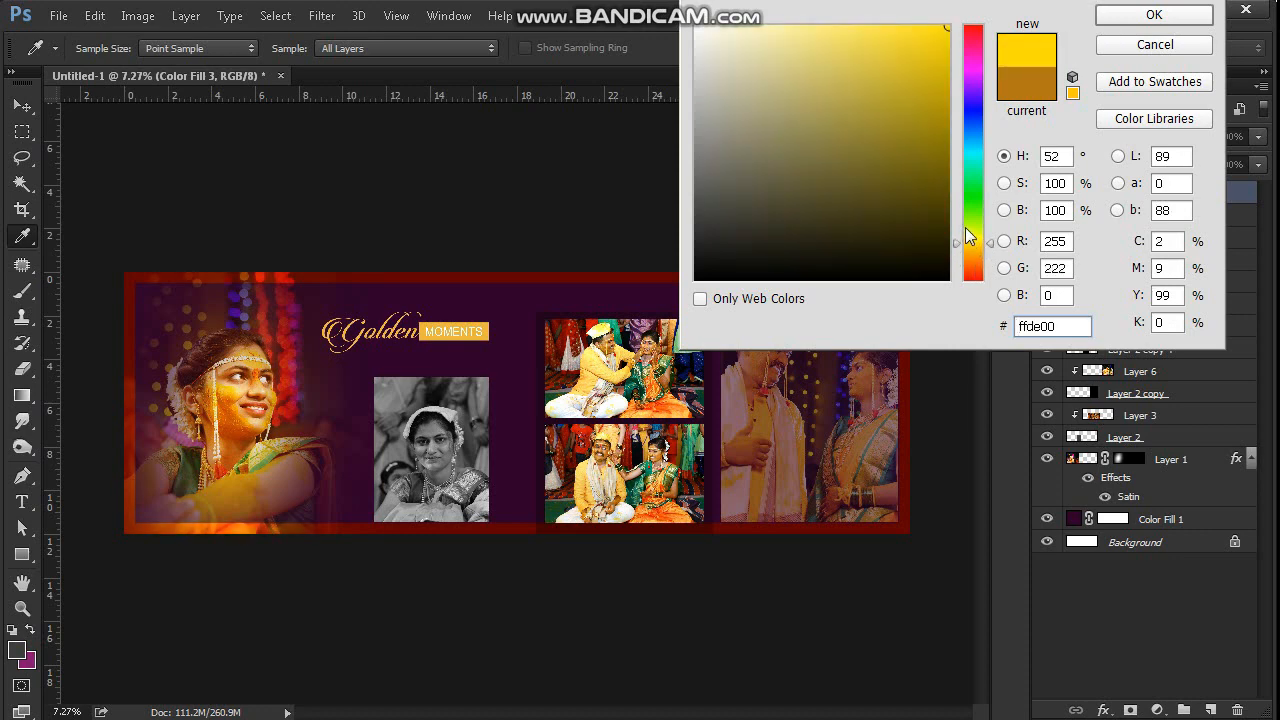
key("Return")
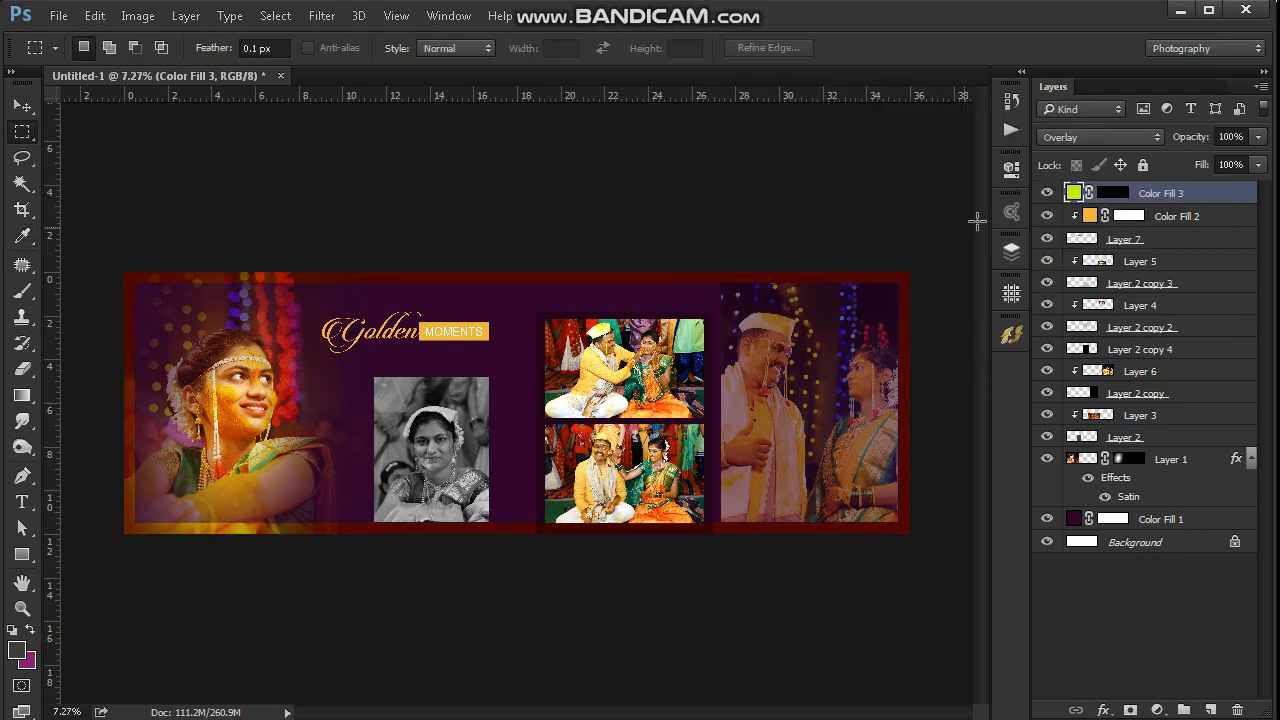
Set the border fill layer to the Screen blend mode with 14% fill.
left_click(1077, 138)
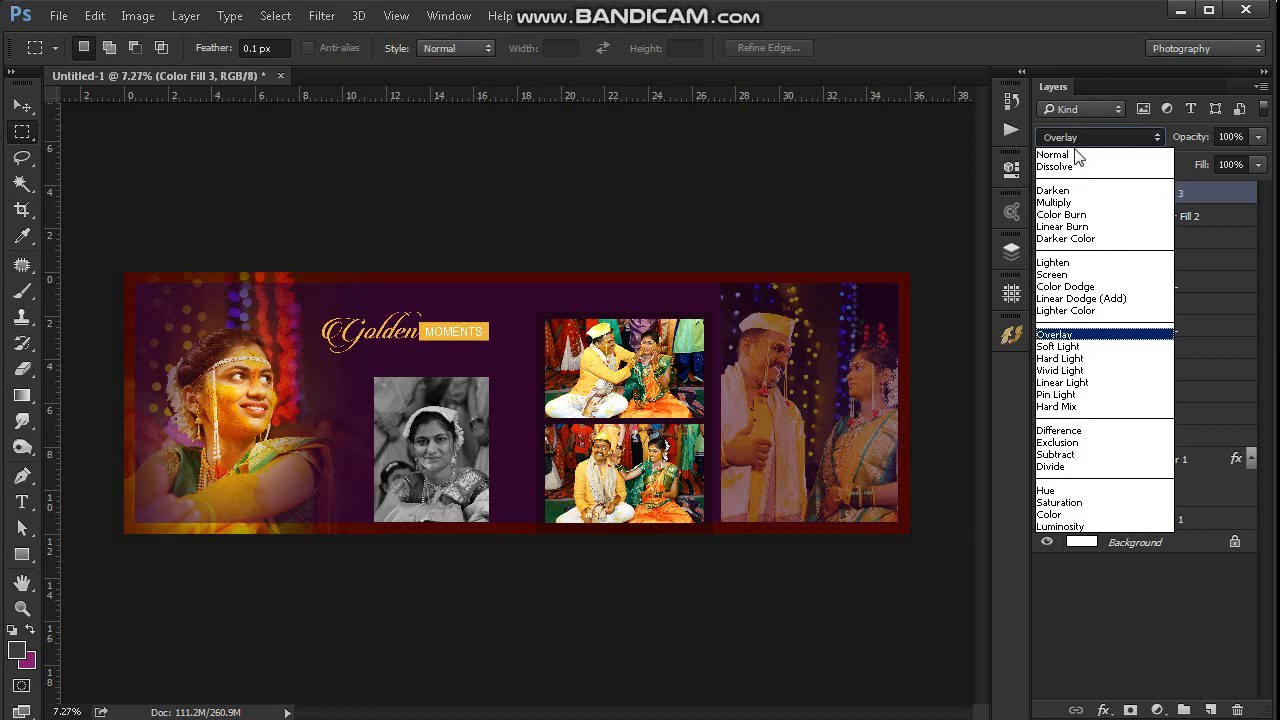
left_click(1044, 275)
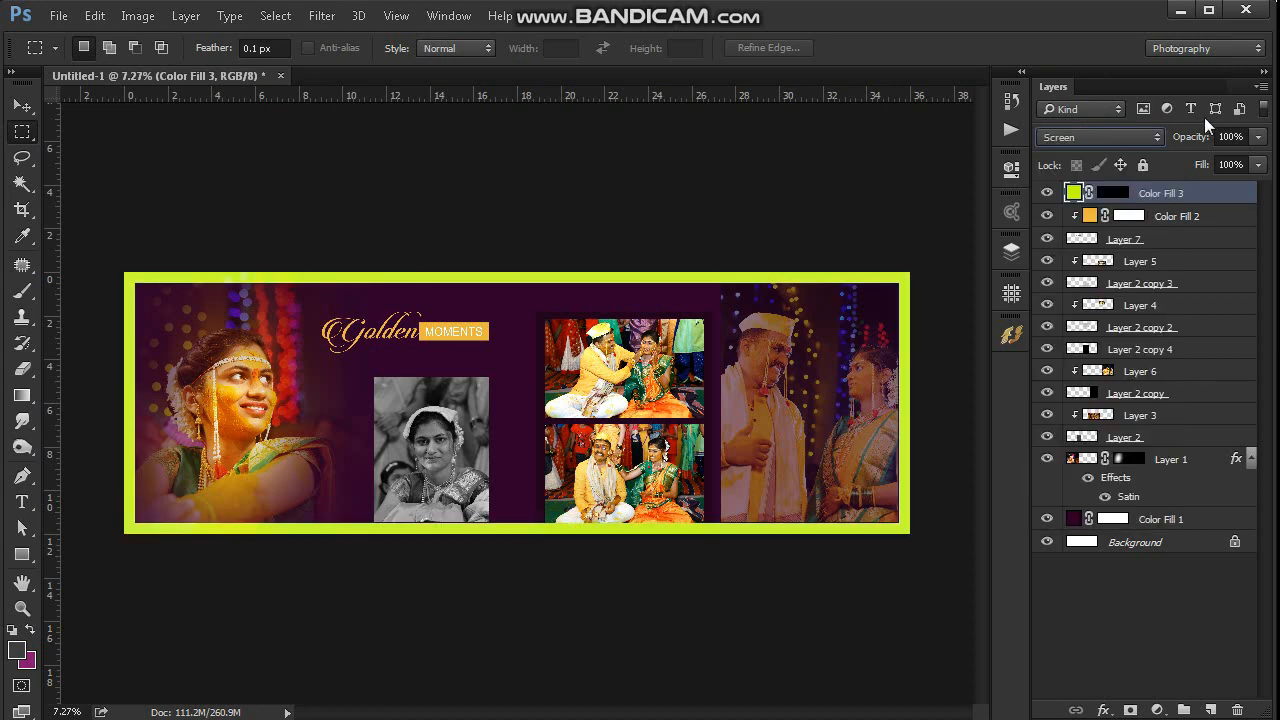
left_click(1257, 166)
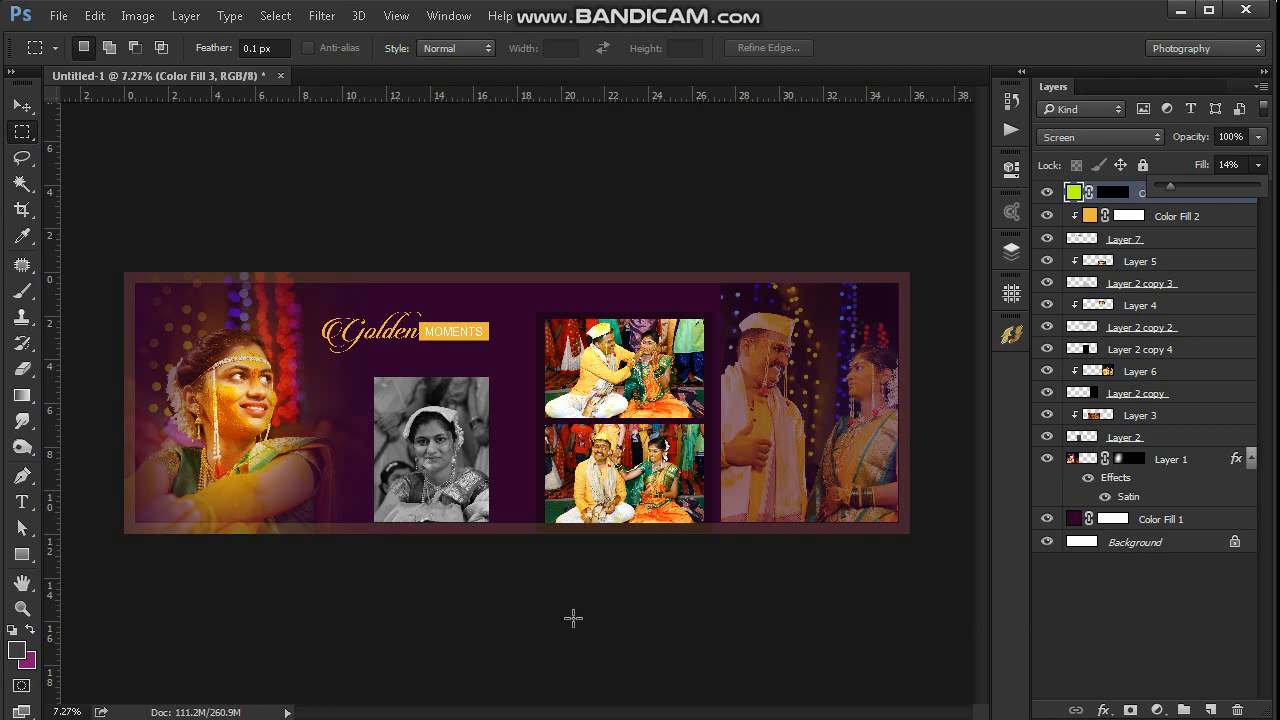
Move the black-and-white bride photo (Layer 3) together with its frame (Layer 2) slightly up and left, using the guides and hiding them again.
key("ctrl+h")
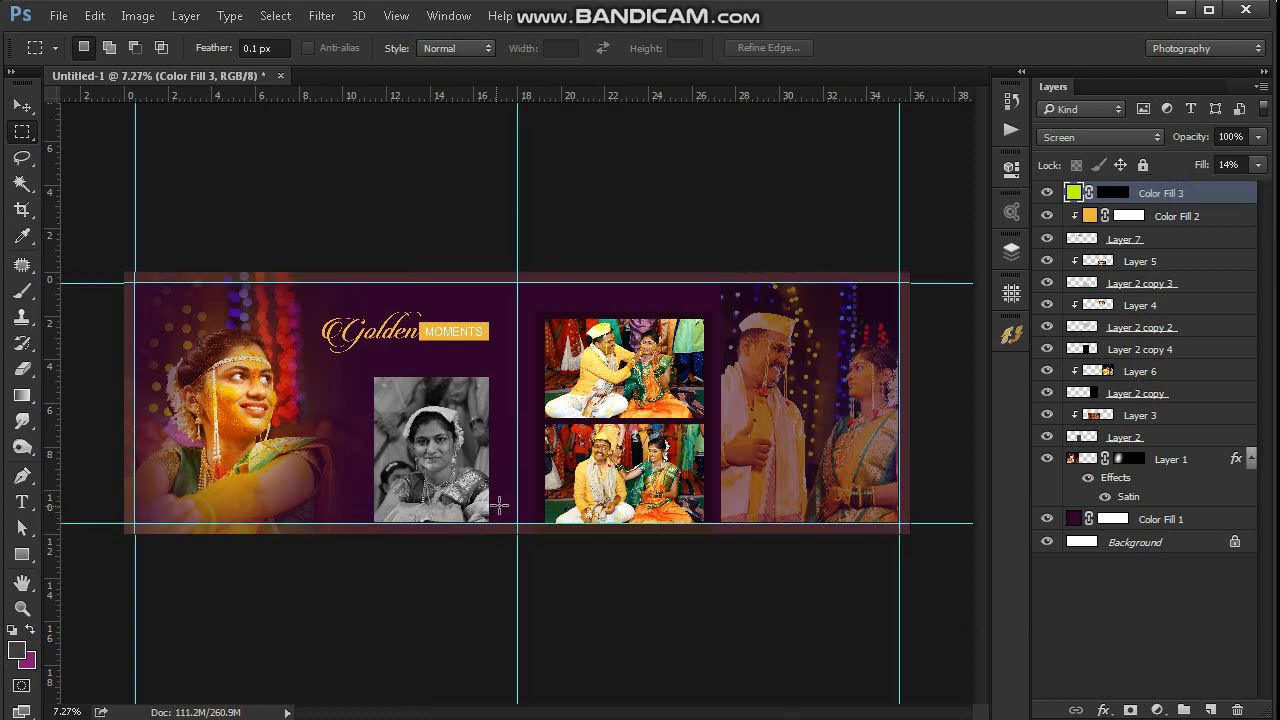
right_click(414, 444, "ctrl")
left_click(435, 458)
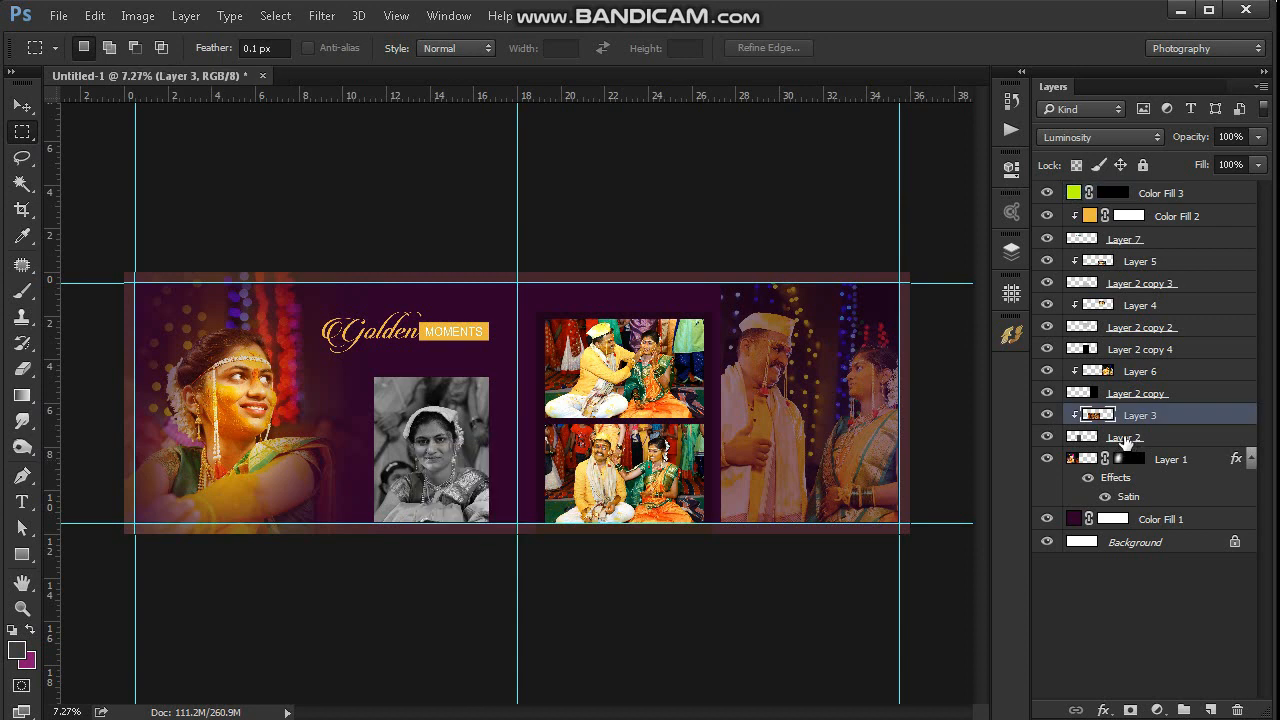
left_click(1125, 441, "shift")
key("v")
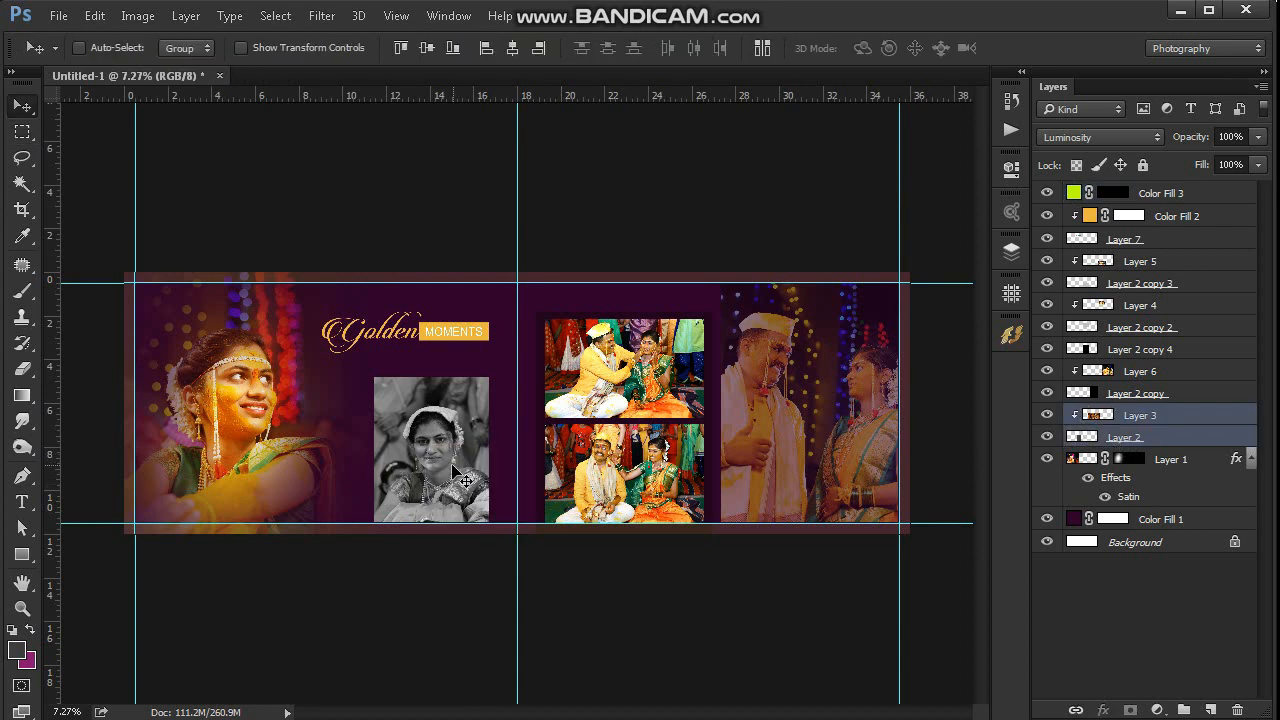
left_click_drag(448, 464, 438, 448)
key("ctrl+semicolon")
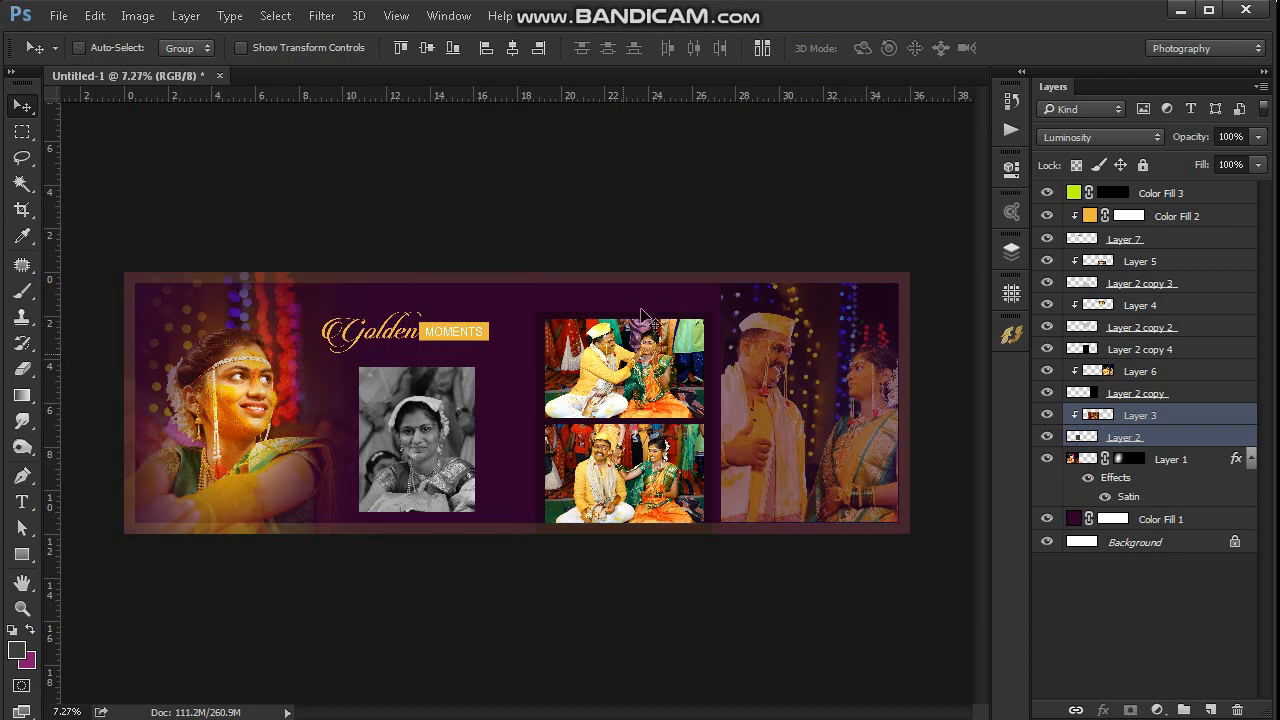
Nudge only the black-and-white photo's frame shape, Layer 2, slightly to the right.
scroll(645, 316, "down", 1)
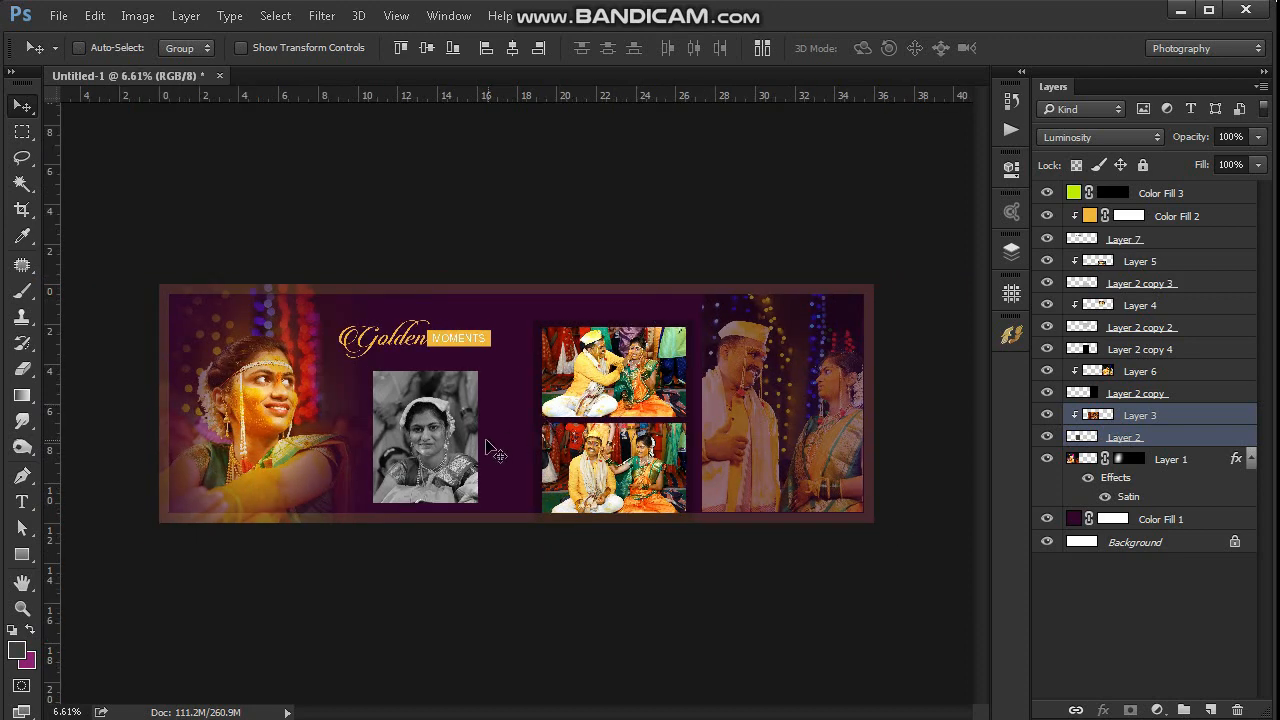
right_click(455, 439)
left_click(470, 447)
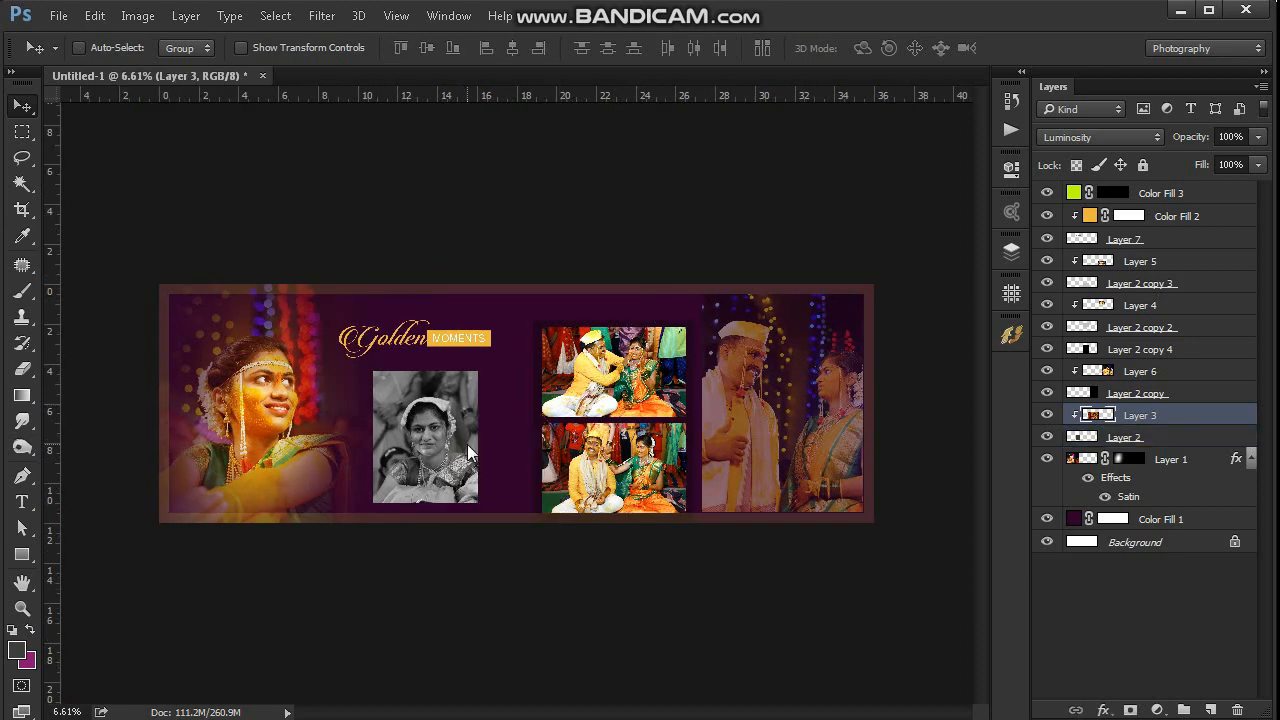
left_click(1097, 438)
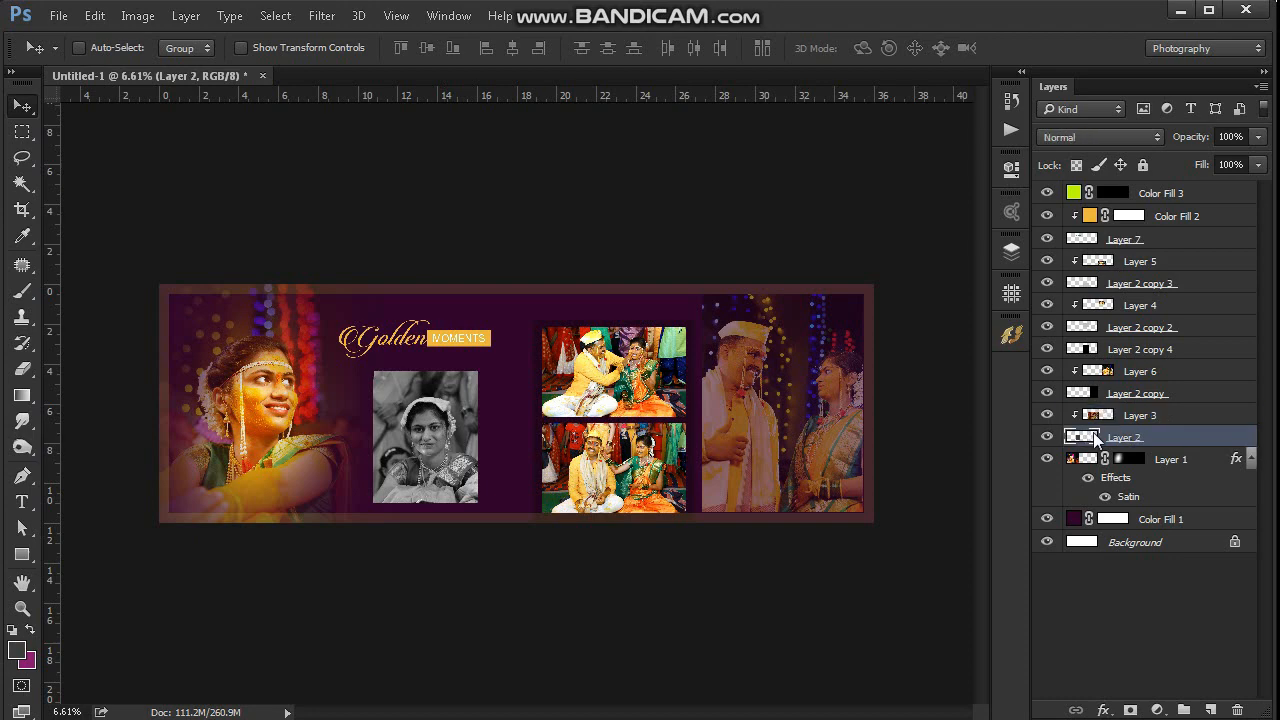
key("shift+Right")
key("shift+Right")
key("shift+Right")
key("shift+Right")
key("shift+Right")
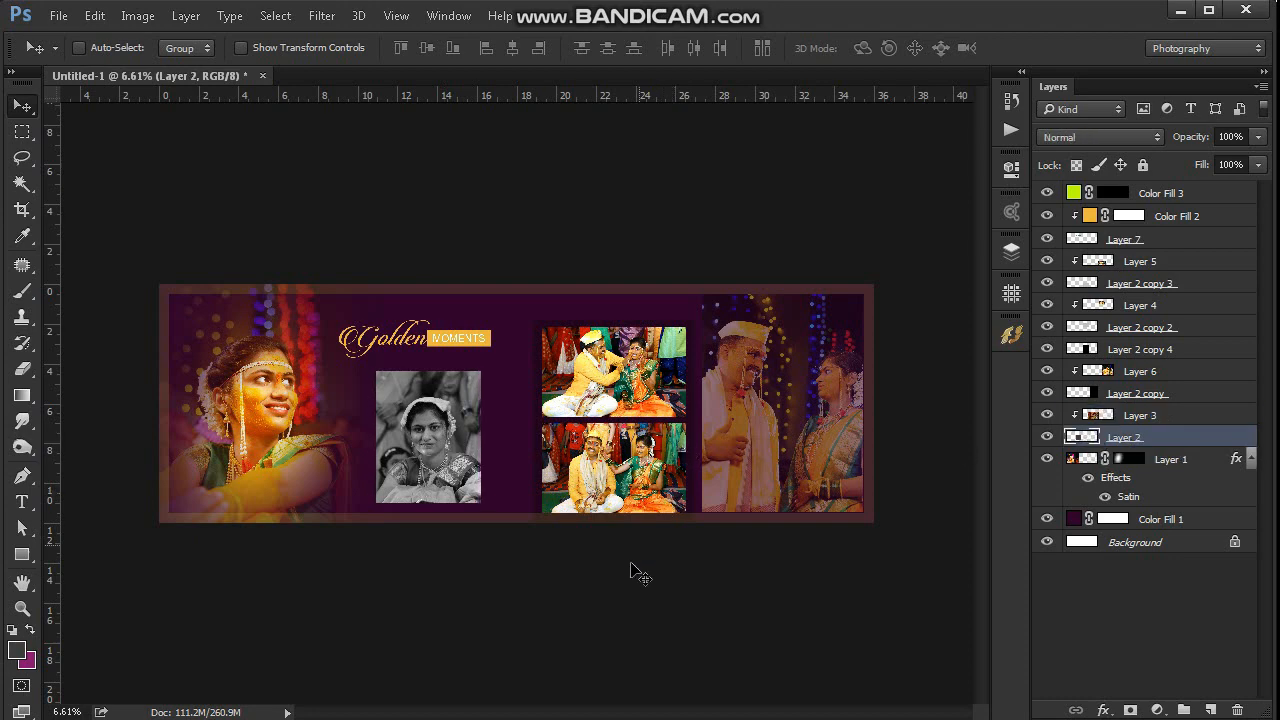